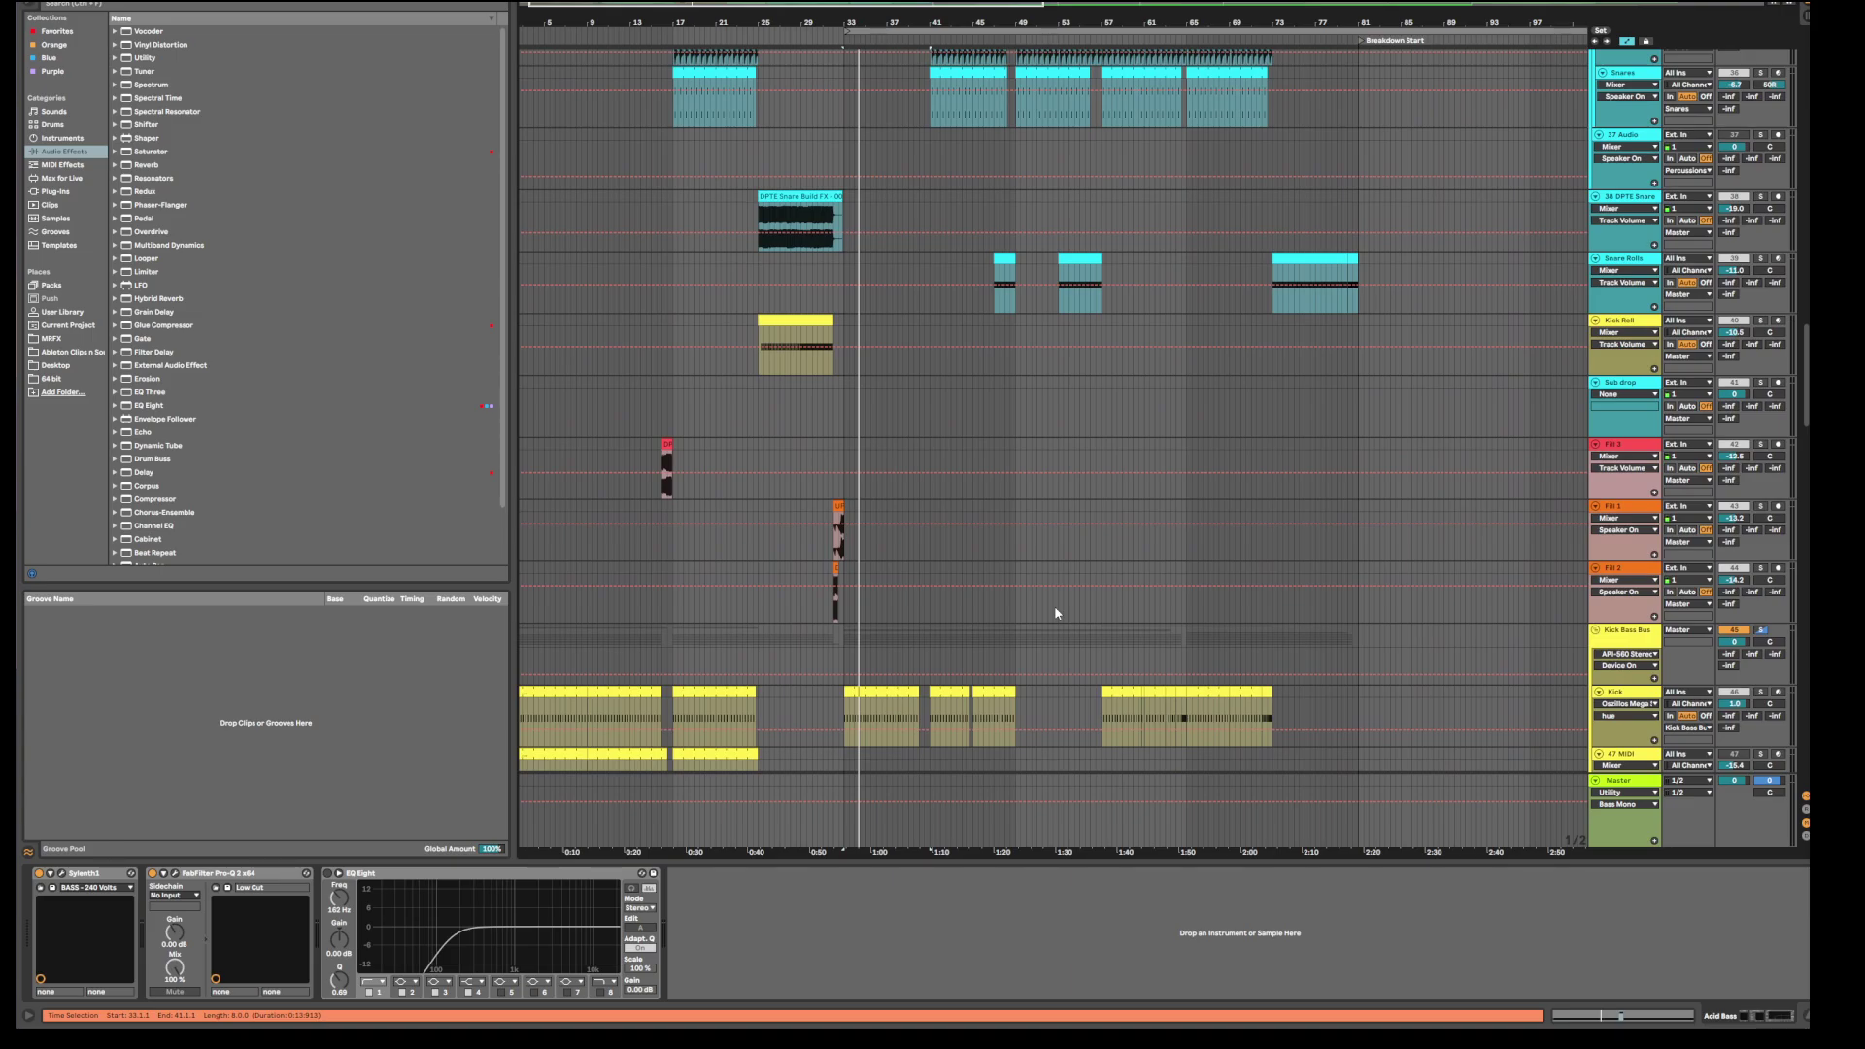
Step: Look over the arrangement's kick, sub bass, mid bass, sequence and acid stab tracks
{"action": "scroll", "coordinate": [1057, 613], "scroll_direction": "down", "scroll_amount": 5}
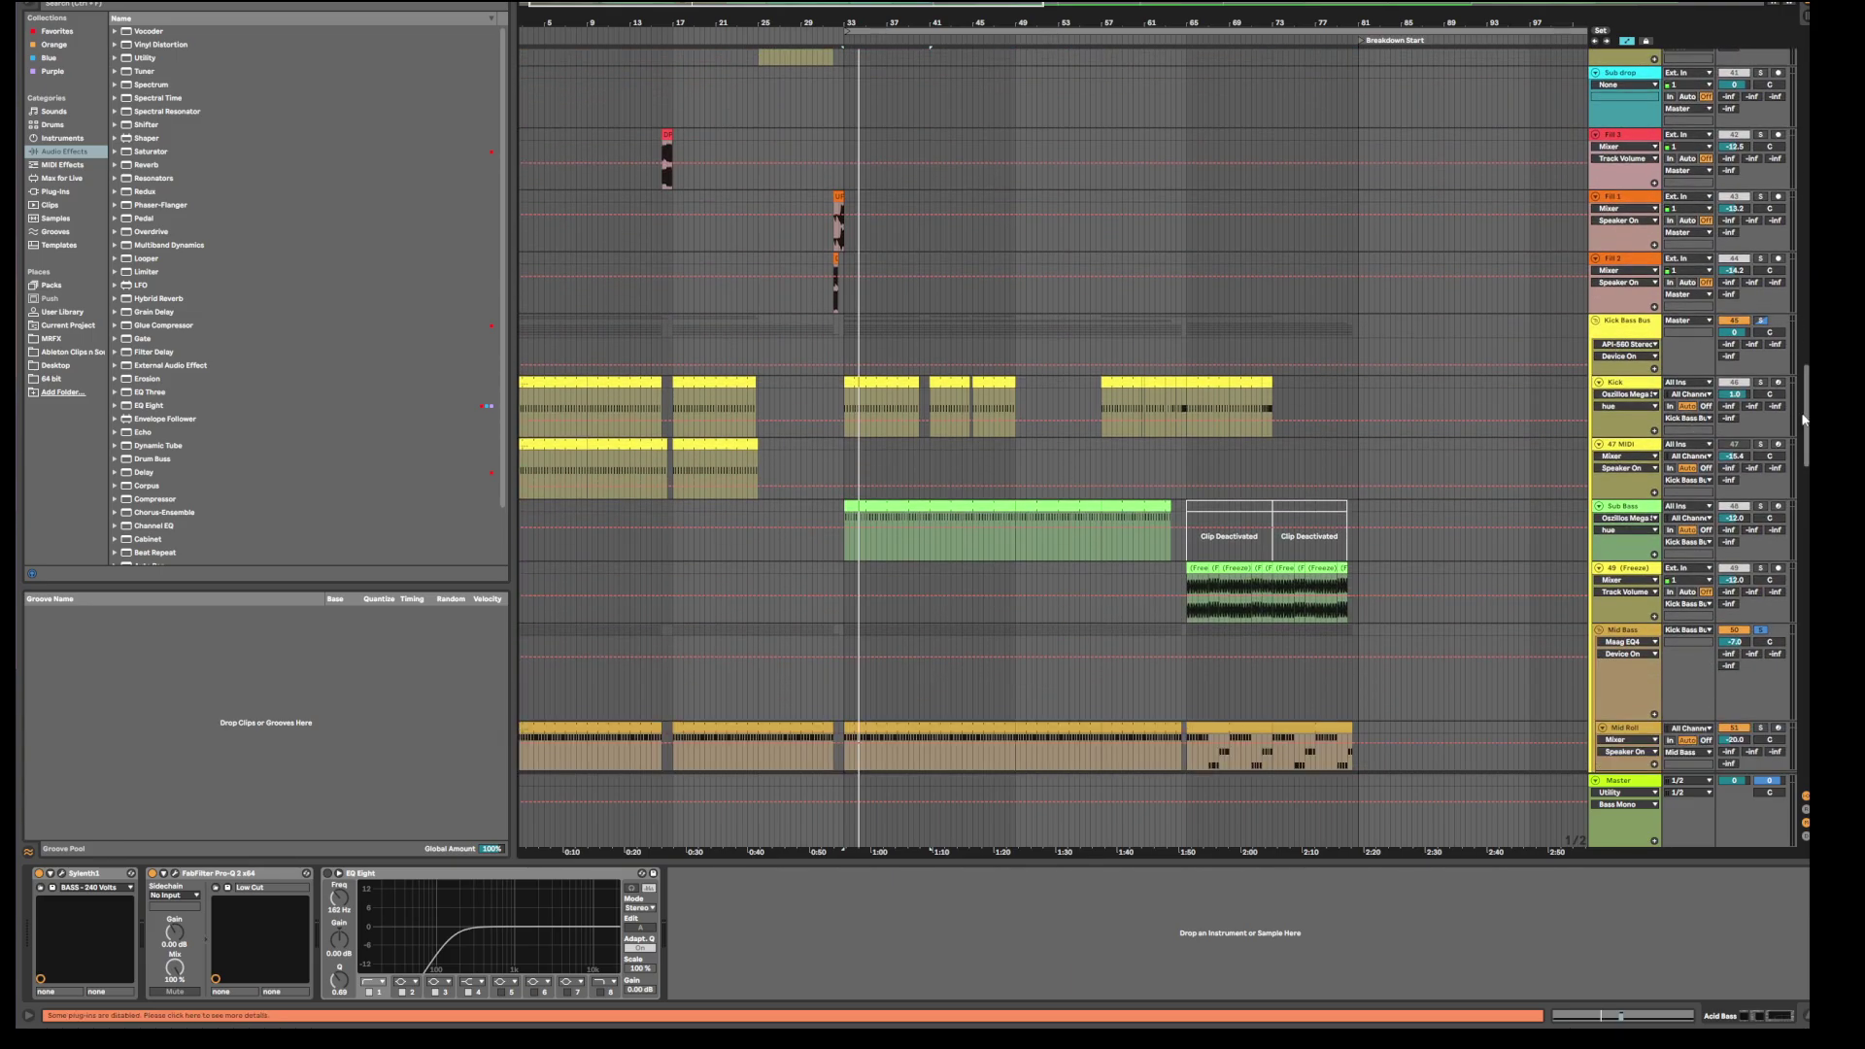
{"action": "left_click_drag", "start_coordinate": [1803, 420], "coordinate": [1806, 500]}
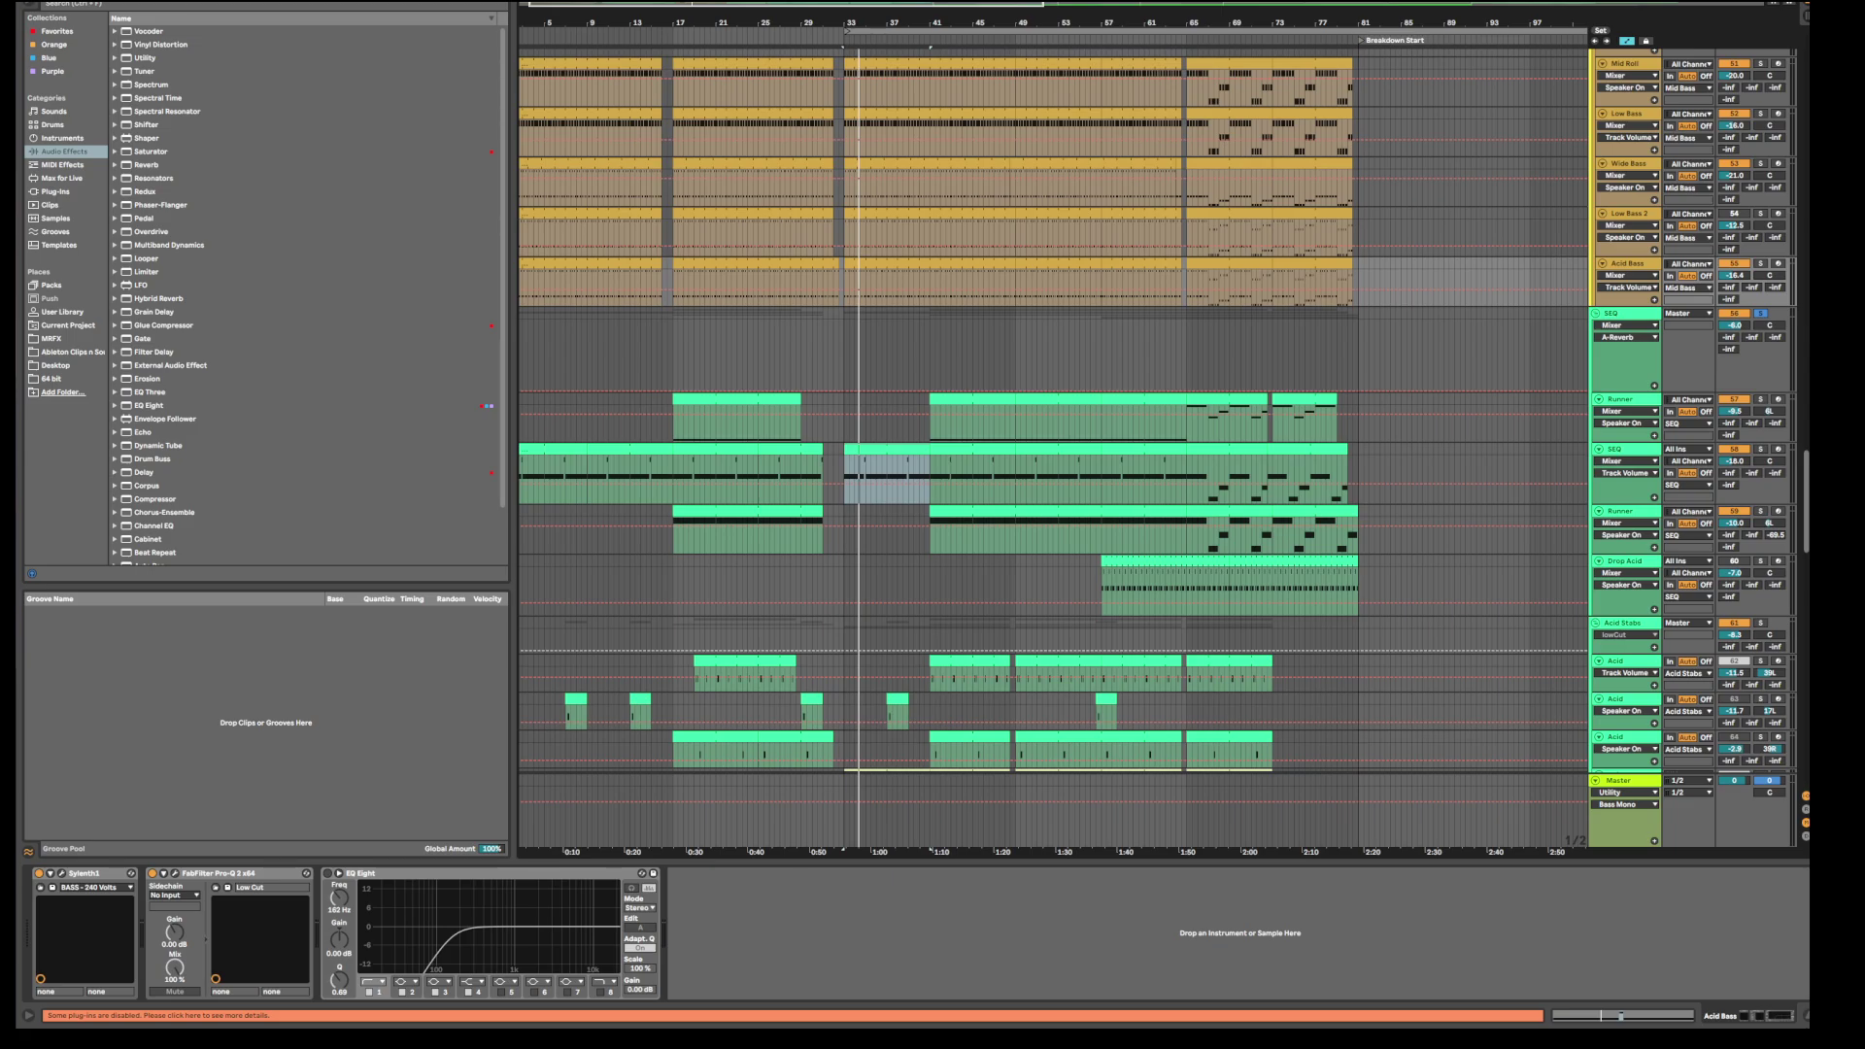
{"action": "left_click_drag", "start_coordinate": [1806, 501], "coordinate": [1806, 496]}
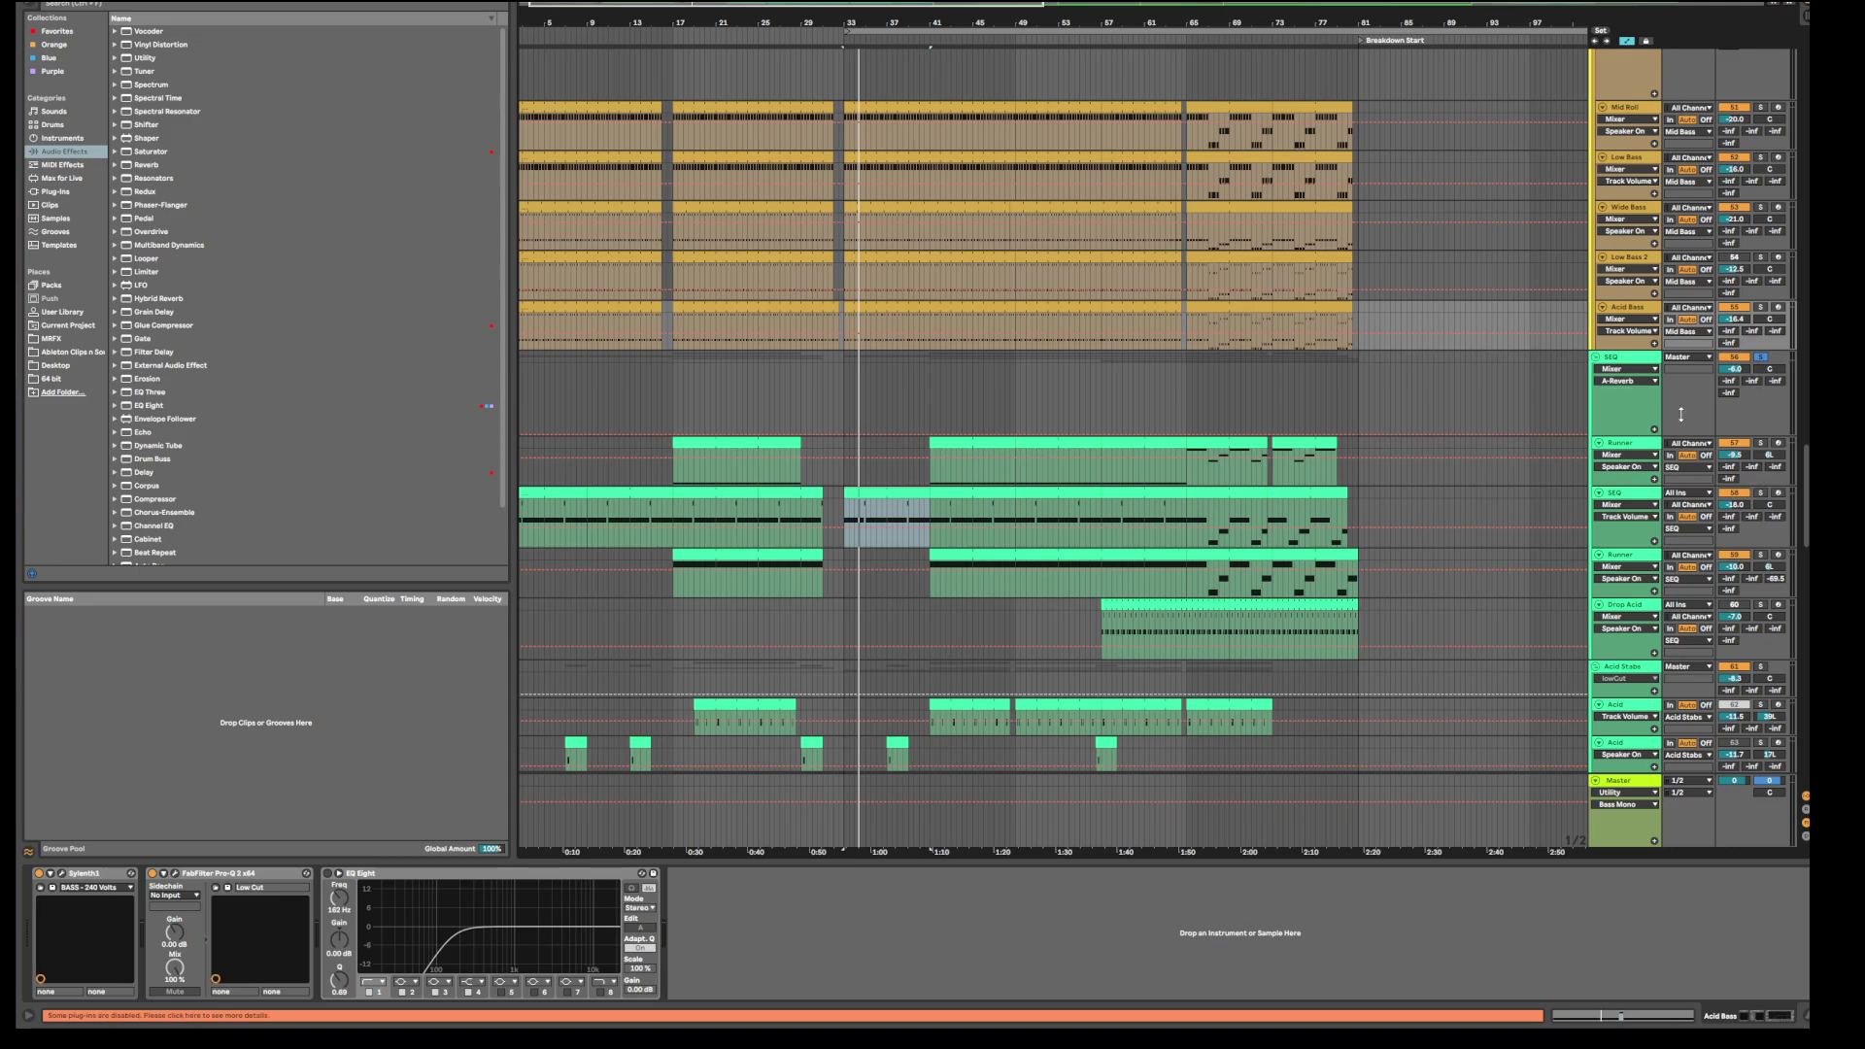
{"action": "scroll", "coordinate": [1398, 482], "scroll_direction": "up", "scroll_amount": 3}
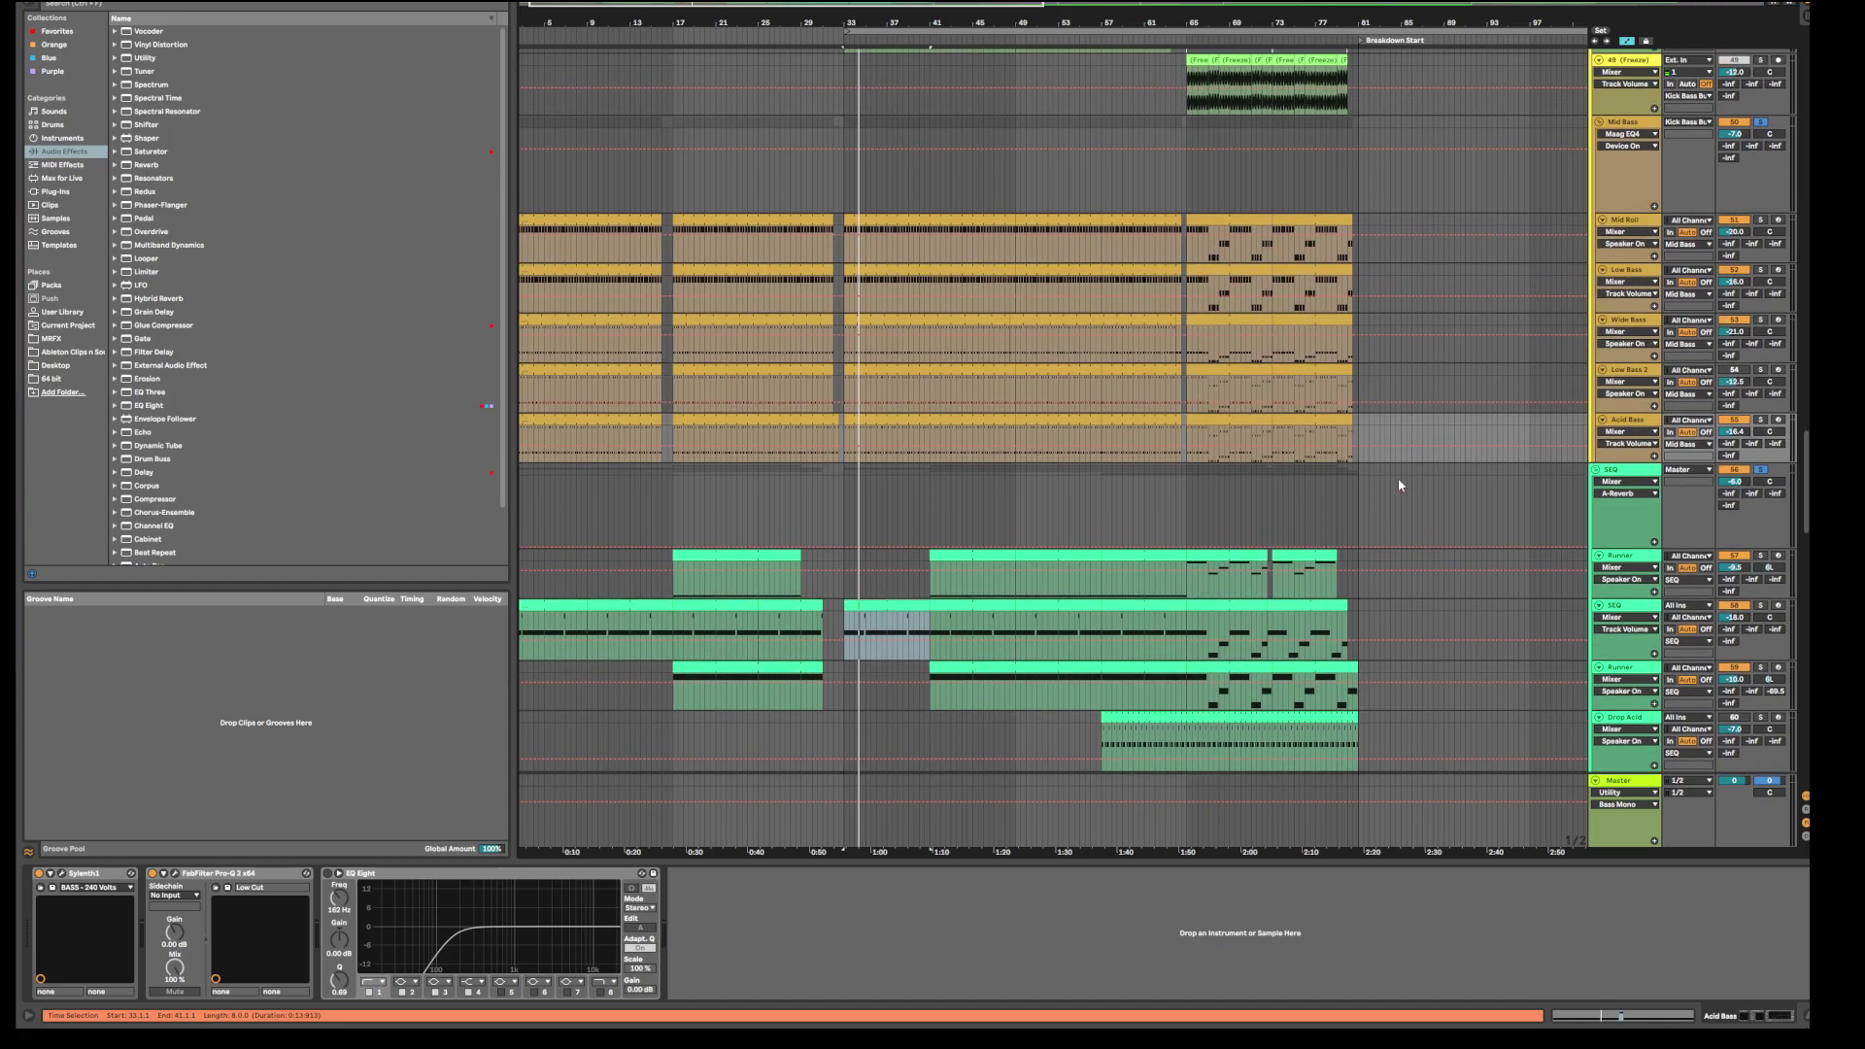
{"action": "scroll", "coordinate": [1398, 480], "scroll_direction": "up", "scroll_amount": 1}
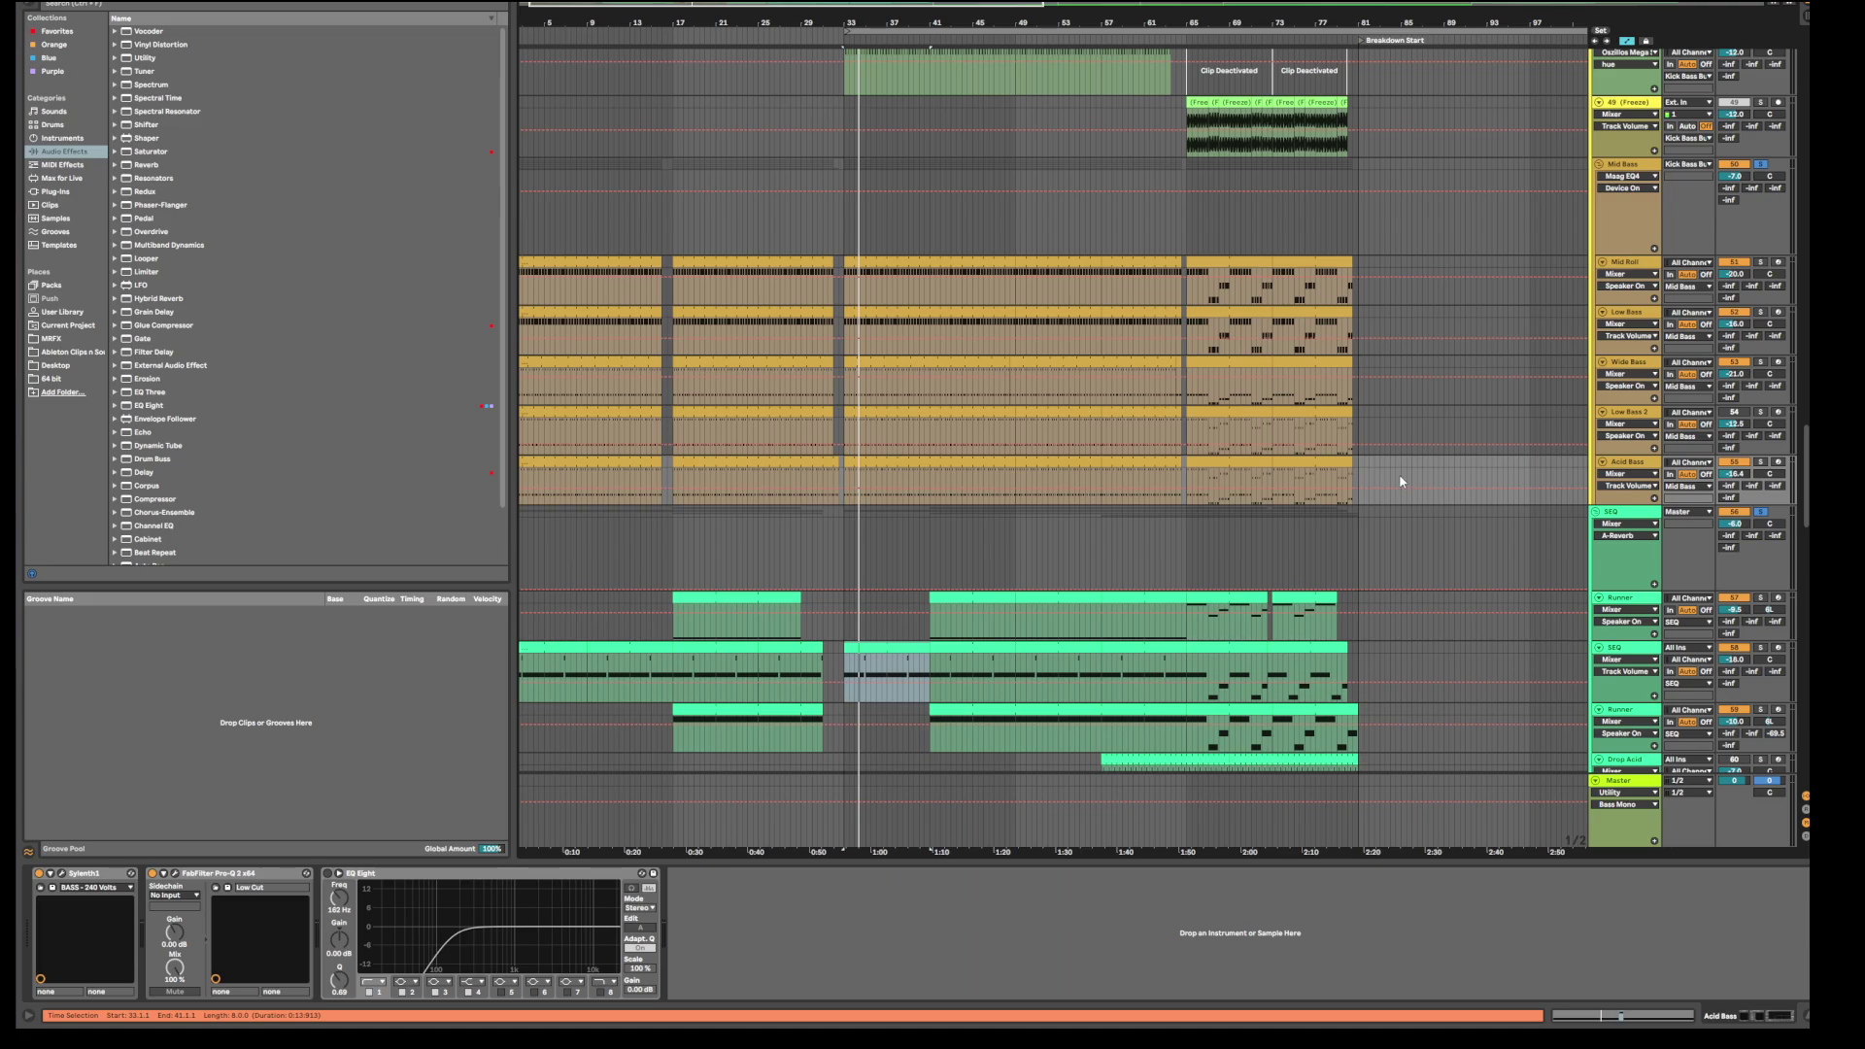
{"action": "scroll", "coordinate": [1400, 481], "scroll_direction": "down", "scroll_amount": 3}
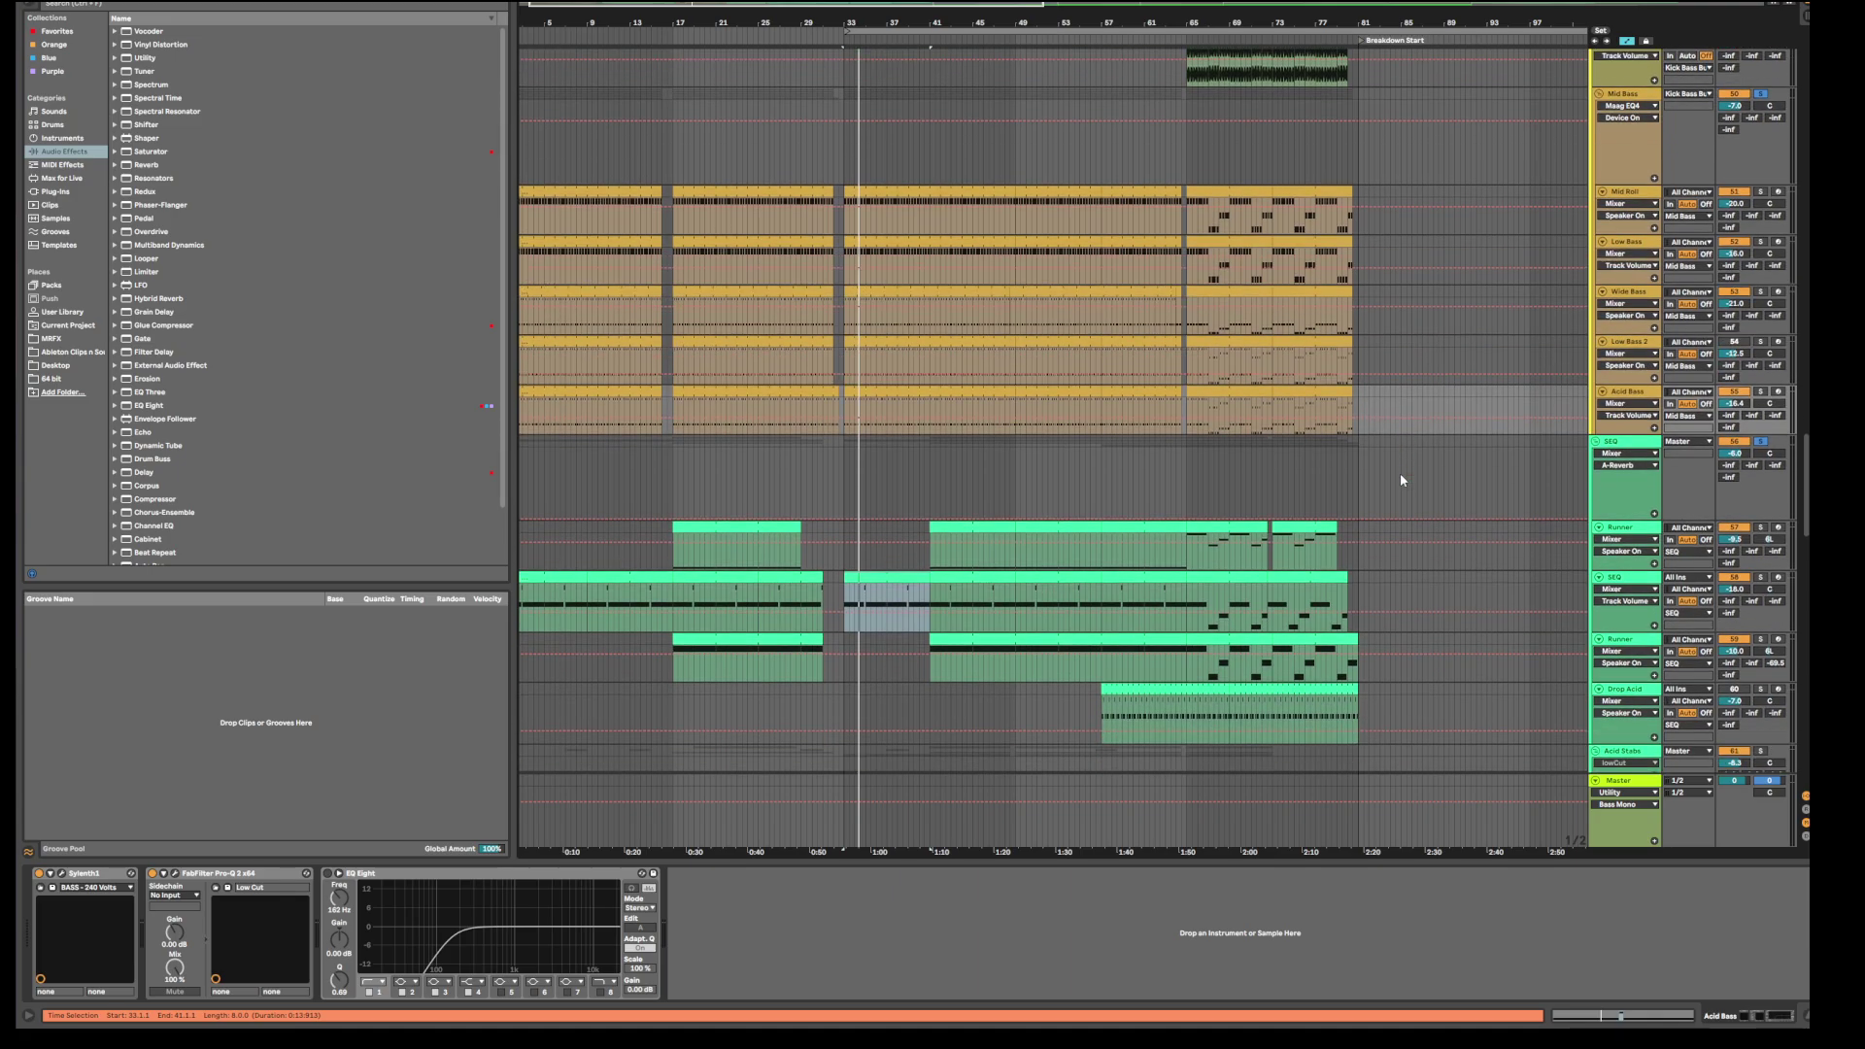
{"action": "scroll", "coordinate": [1400, 480], "scroll_direction": "up", "scroll_amount": 3}
{"action": "scroll", "coordinate": [1401, 479], "scroll_direction": "up", "scroll_amount": 1}
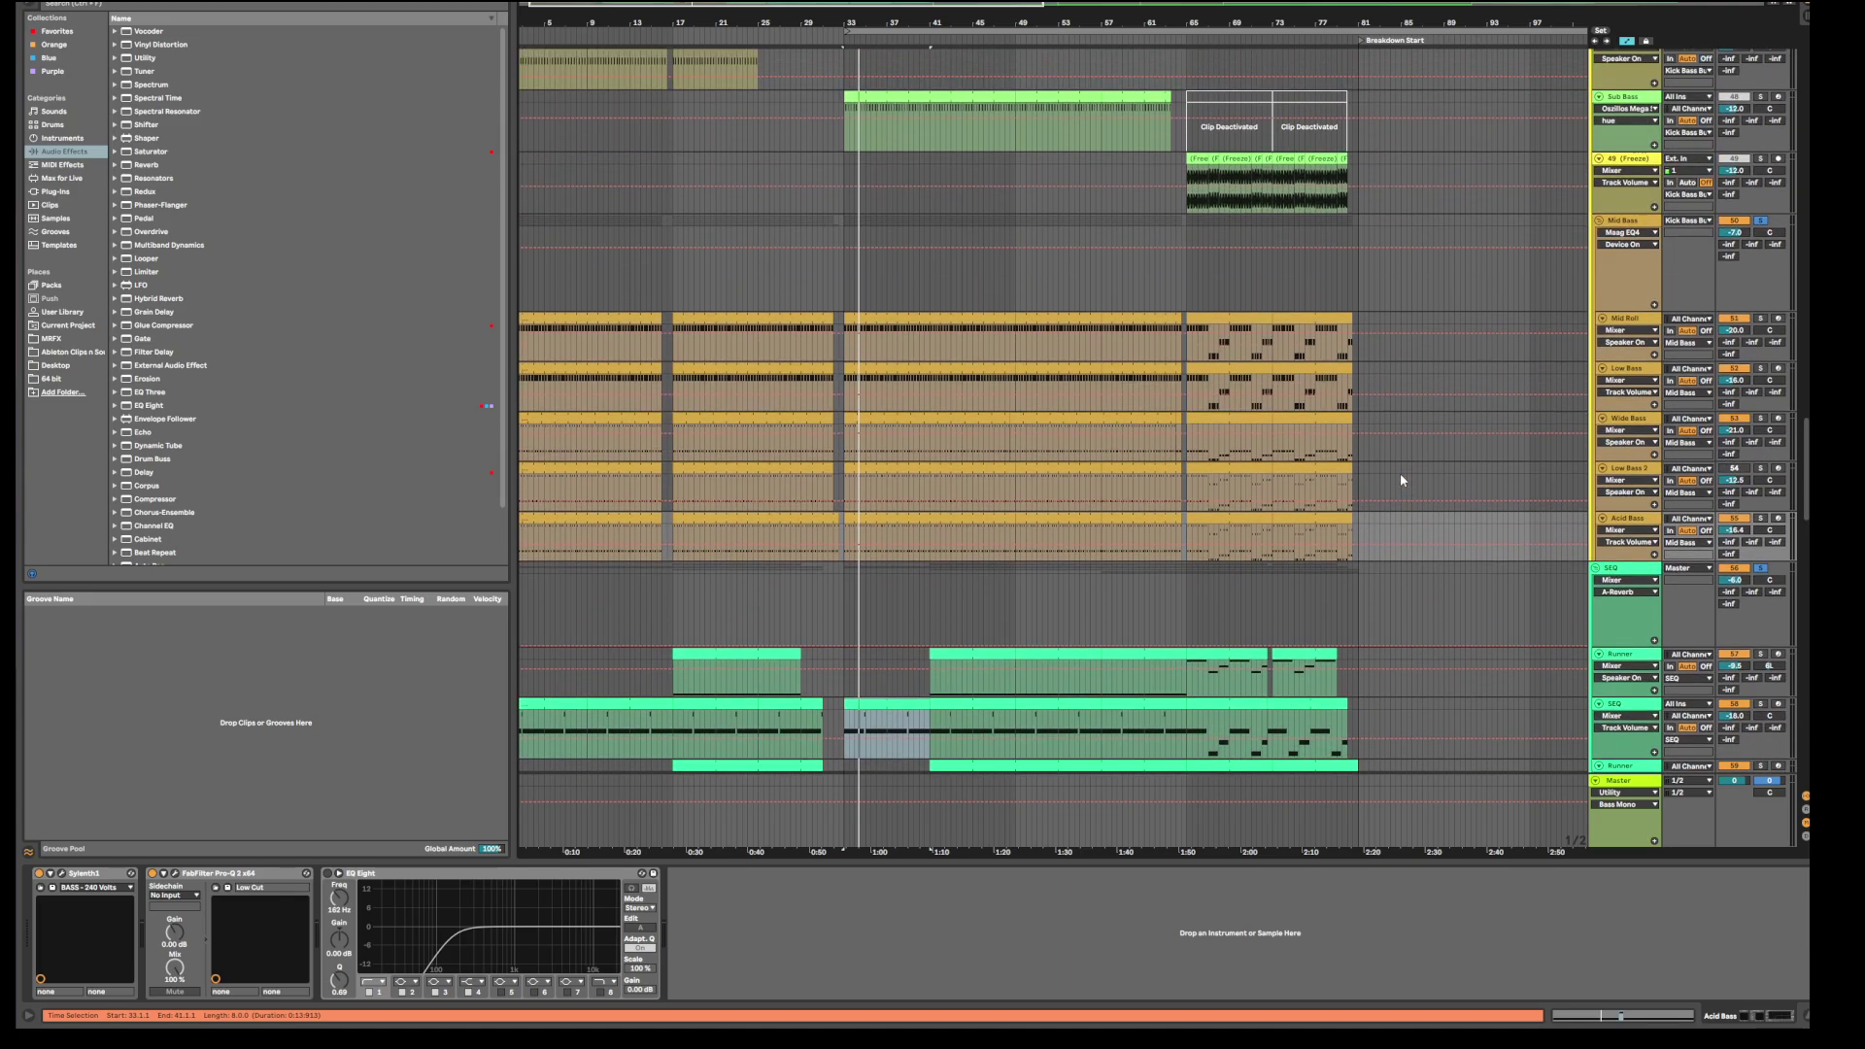
{"action": "scroll", "coordinate": [1400, 478], "scroll_direction": "up", "scroll_amount": 3}
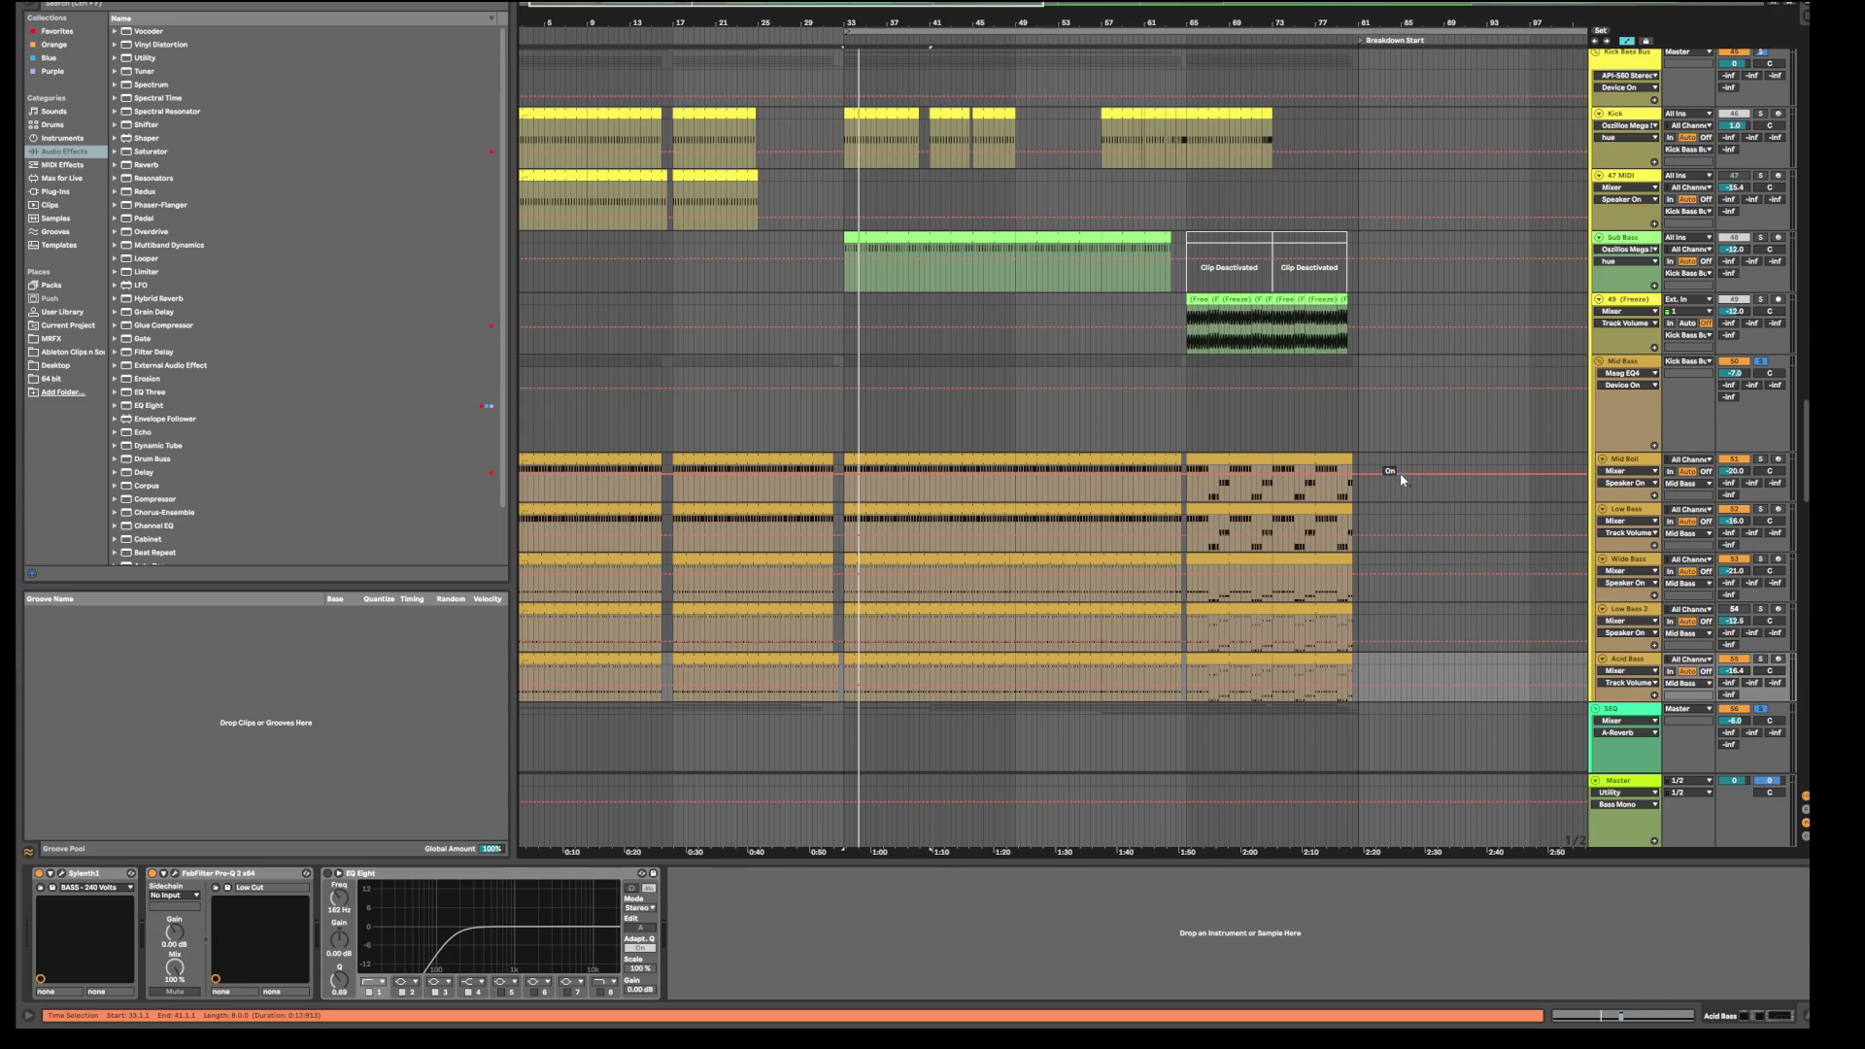
{"action": "scroll", "coordinate": [1401, 479], "scroll_direction": "down", "scroll_amount": 1}
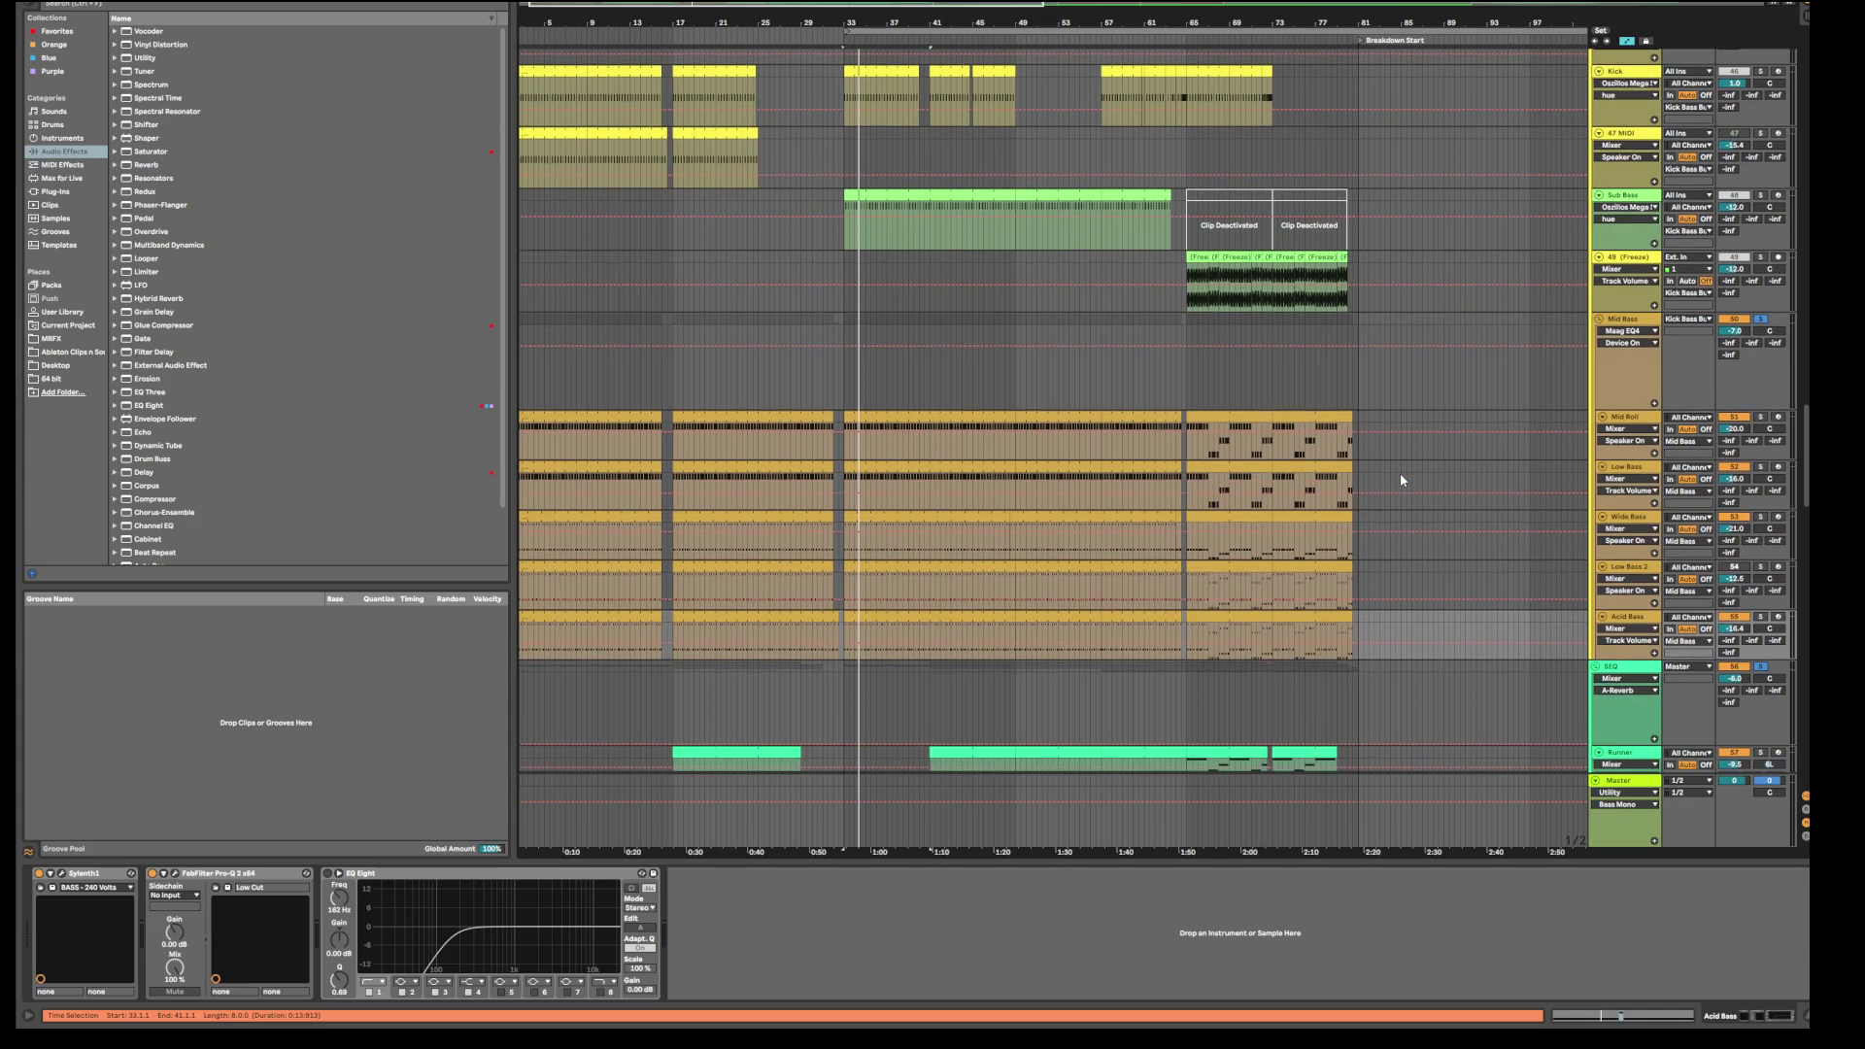
{"action": "scroll", "coordinate": [1401, 479], "scroll_direction": "down", "scroll_amount": 3}
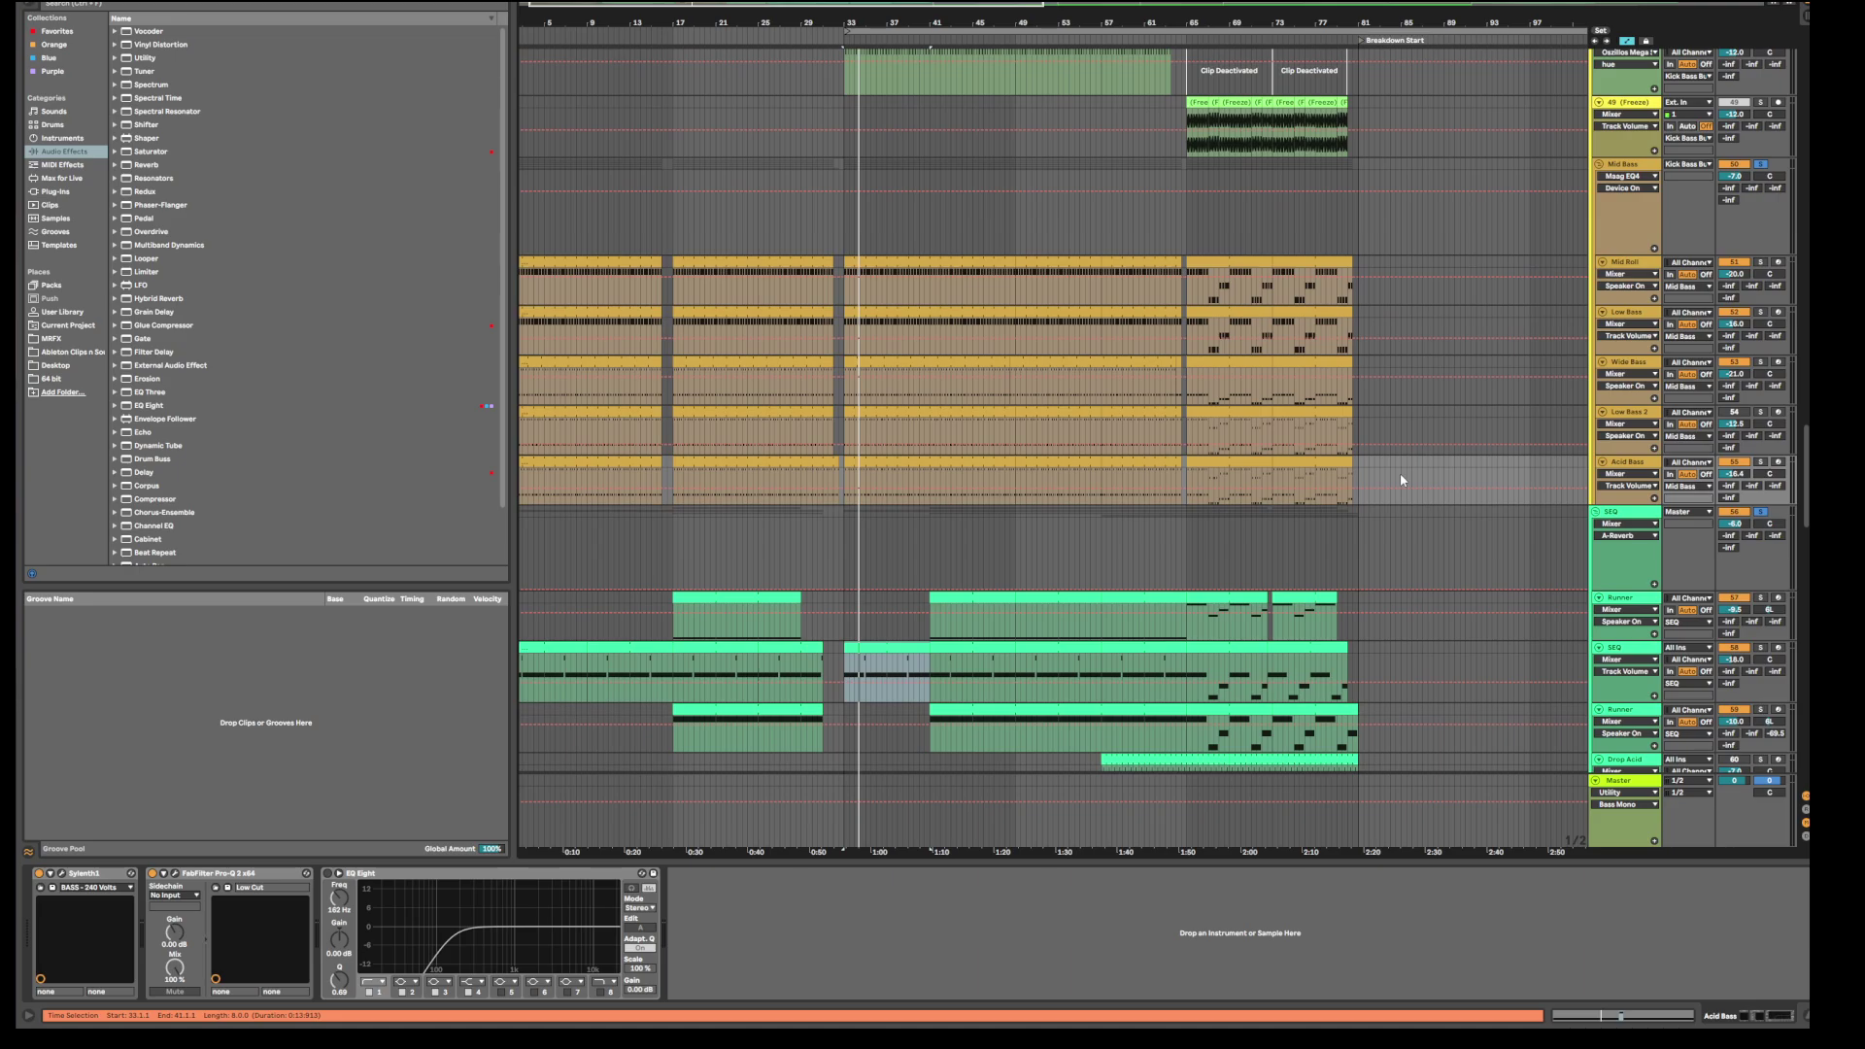
{"action": "scroll", "coordinate": [1400, 479], "scroll_direction": "down", "scroll_amount": 1}
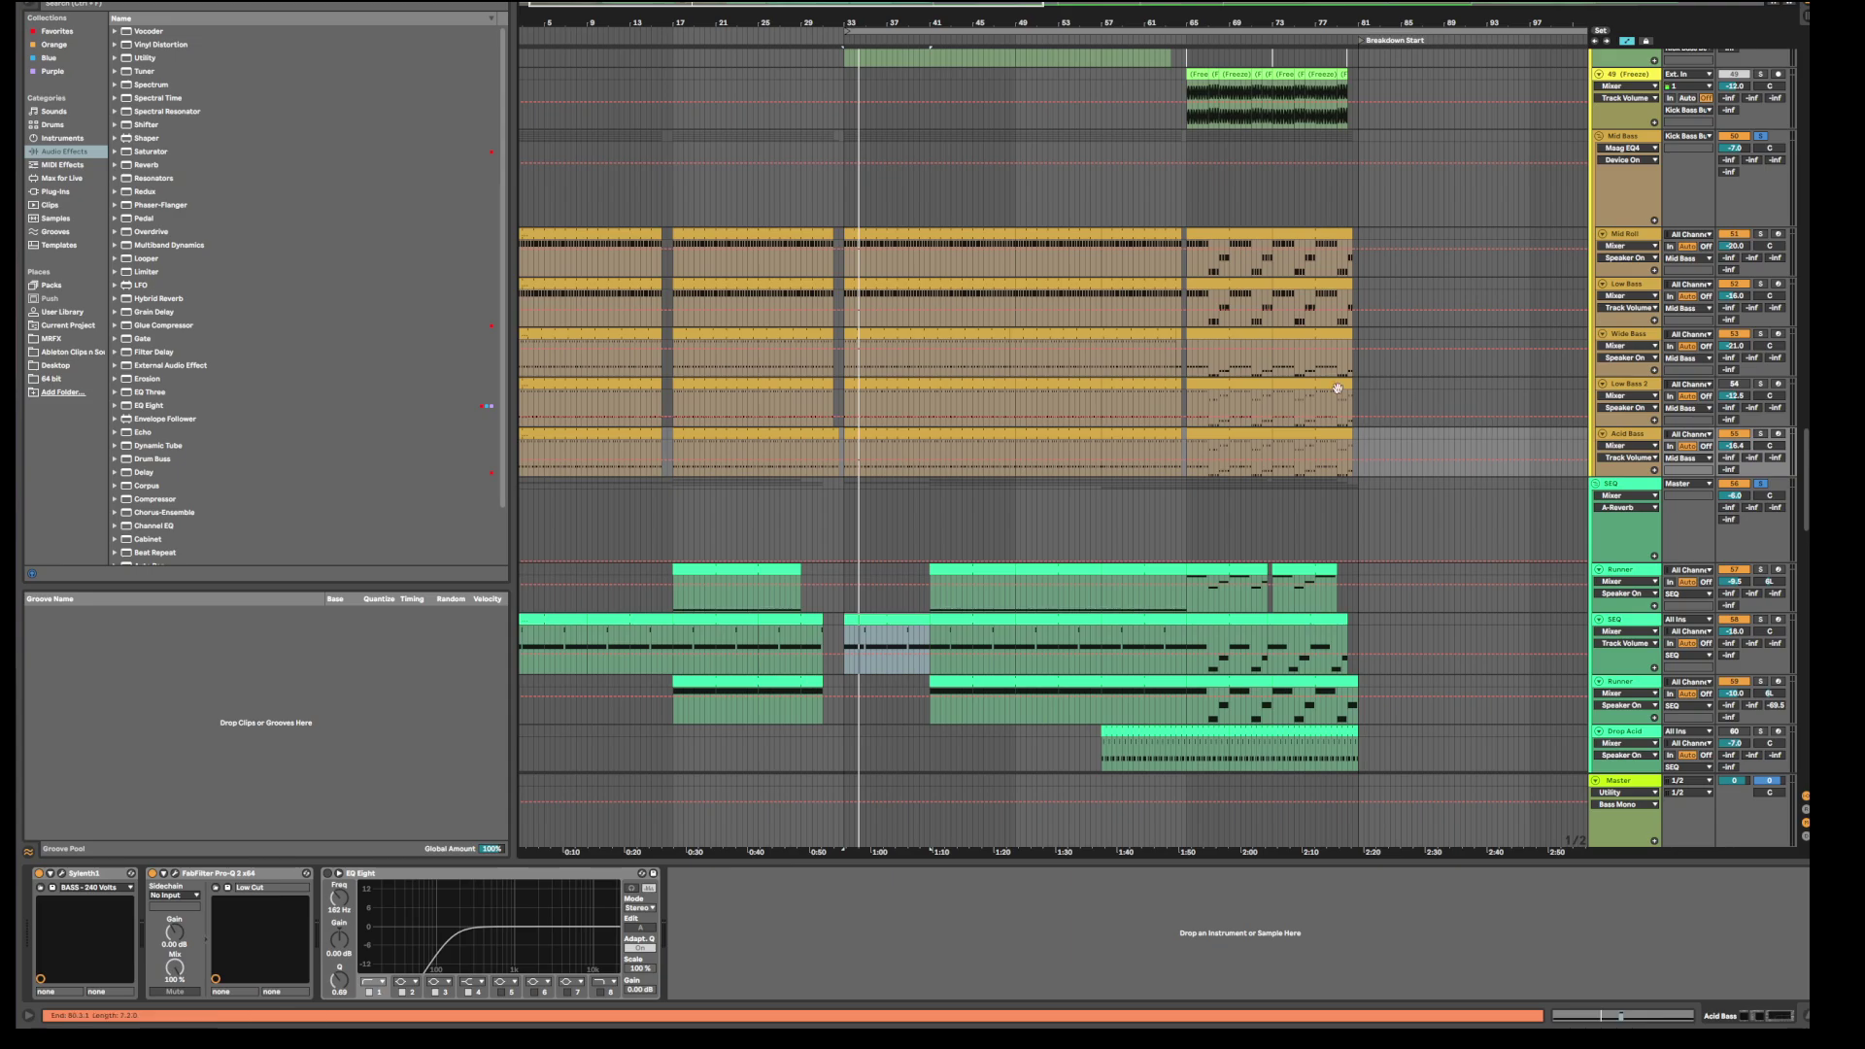
{"action": "scroll", "coordinate": [1235, 492], "scroll_direction": "up", "scroll_amount": 3}
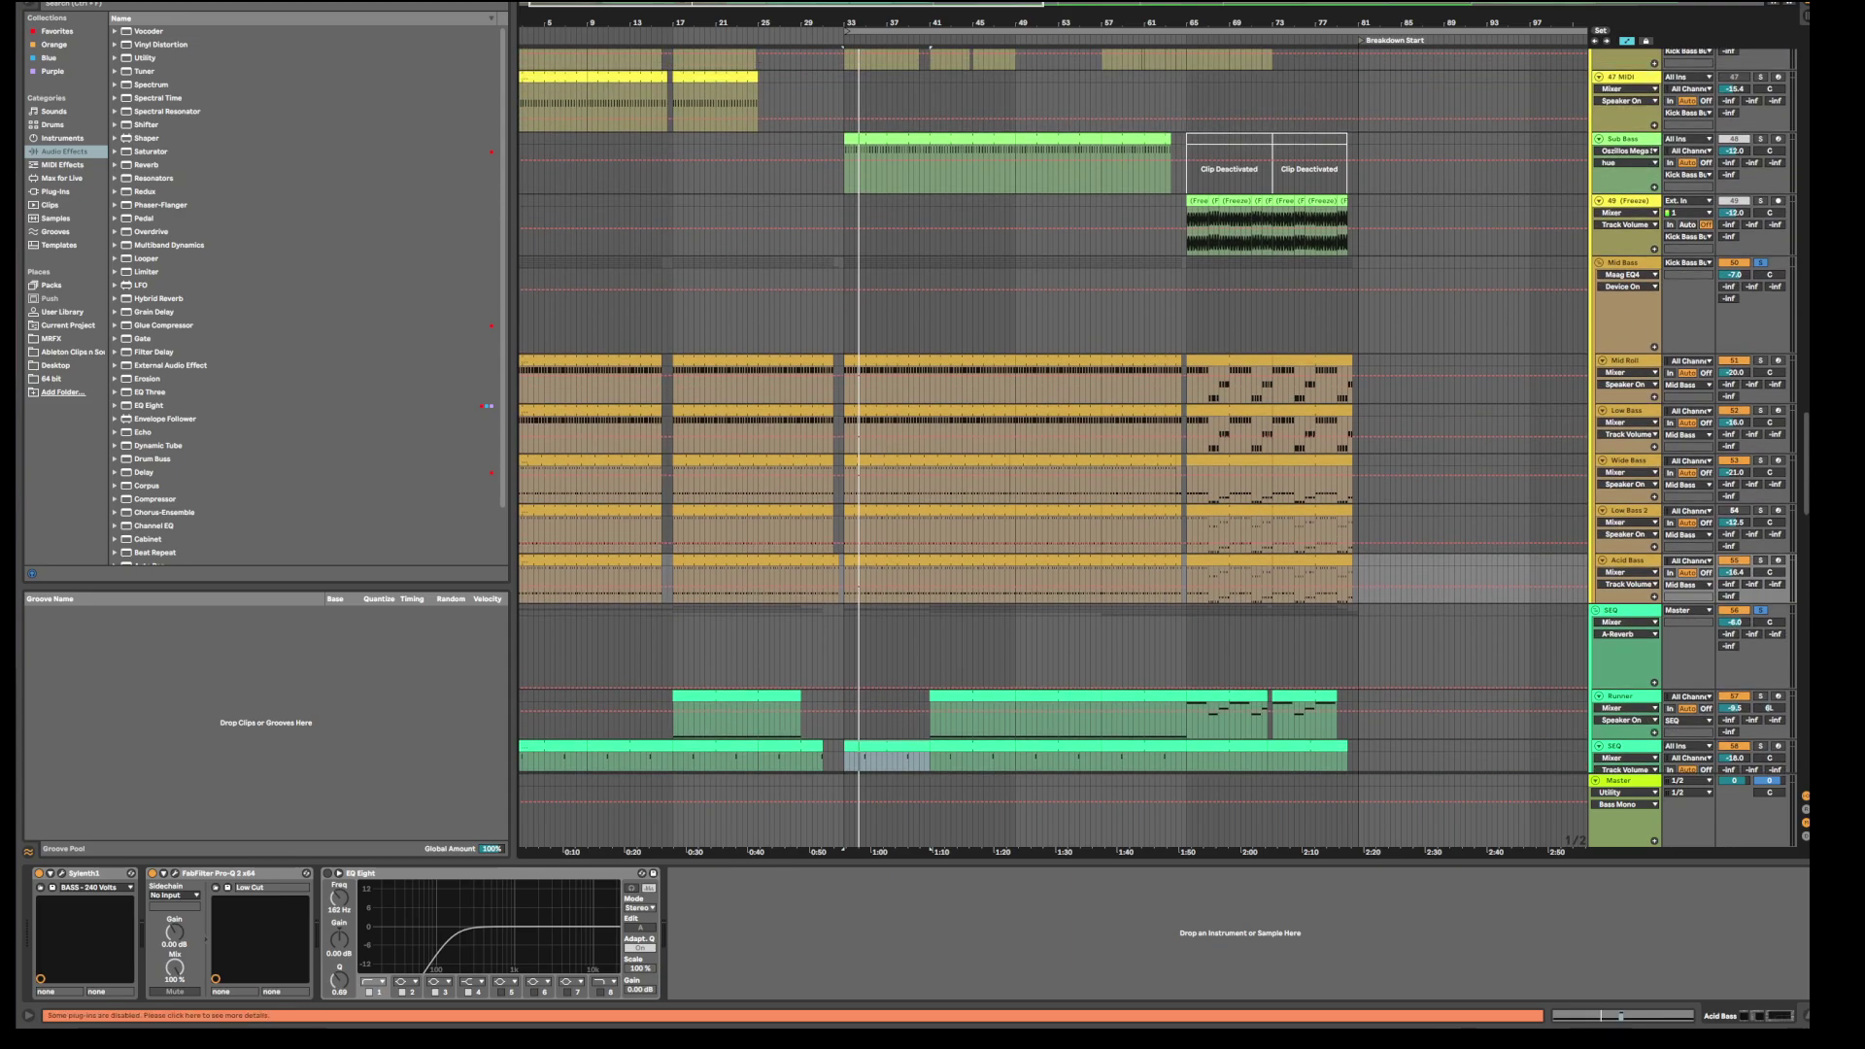
Step: Take the Mid Bass group out of solo and select bars 41 to 49 on the first Runner track
{"action": "left_click", "coordinate": [1762, 264]}
{"action": "scroll", "coordinate": [1068, 486], "scroll_direction": "down", "scroll_amount": 2}
{"action": "left_click", "coordinate": [956, 609]}
{"action": "scroll", "coordinate": [1408, 530], "scroll_direction": "down", "scroll_amount": 6}
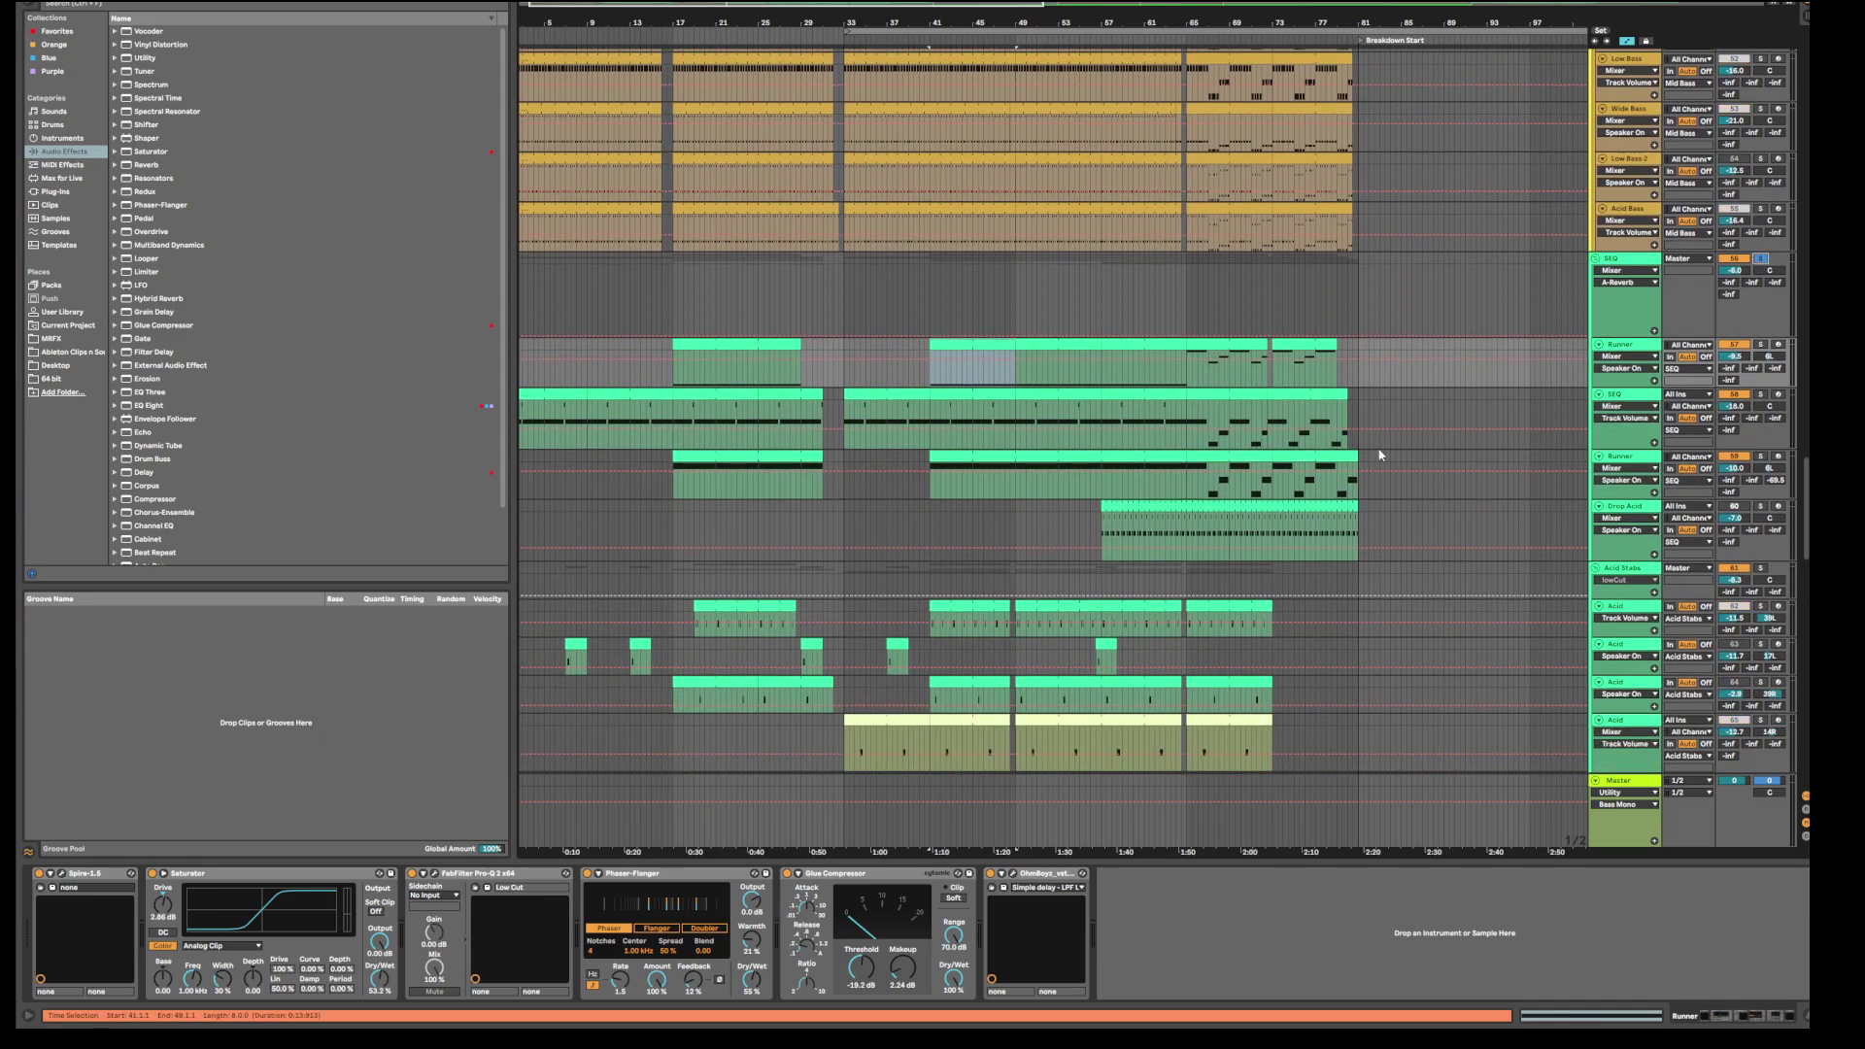
Step: Select the SEQ track's clip from bar 33 to bar 41 and start playback
{"action": "scroll", "coordinate": [1760, 267], "scroll_direction": "up", "scroll_amount": 1}
{"action": "left_click", "coordinate": [905, 437]}
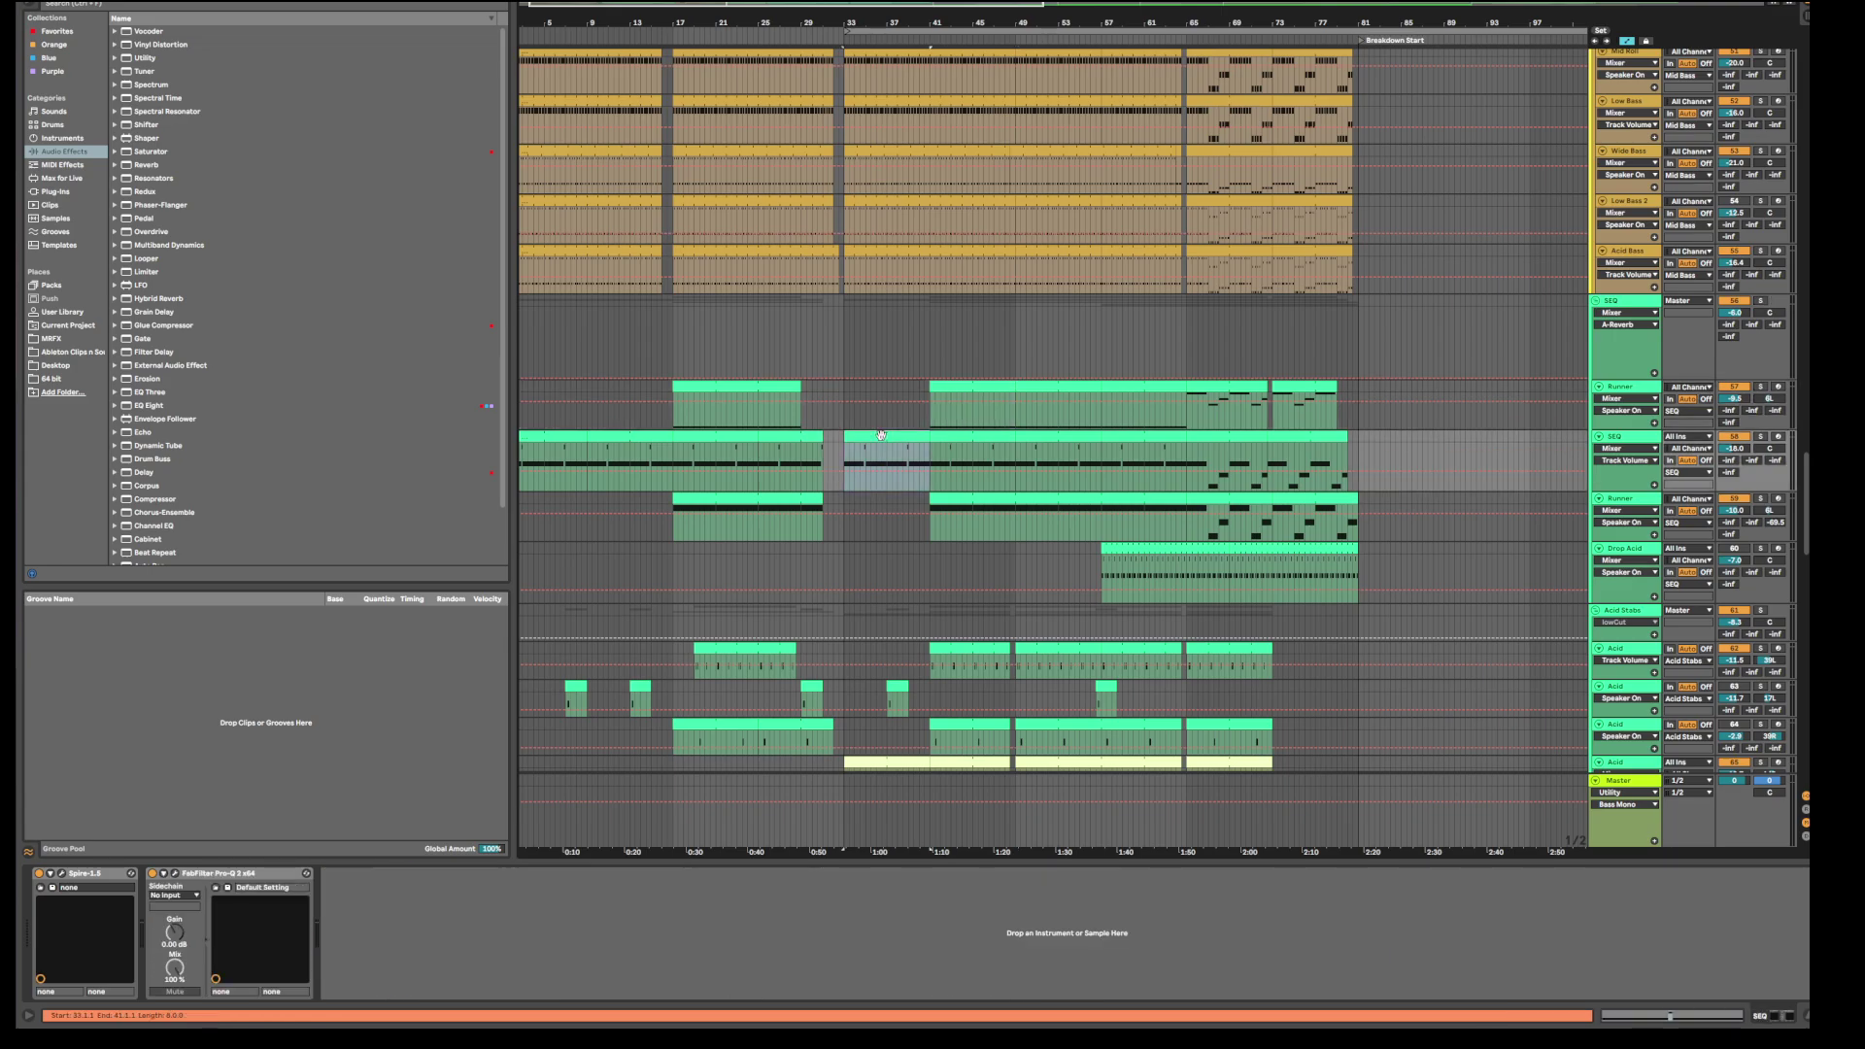
{"action": "scroll", "coordinate": [938, 194], "scroll_direction": "up", "scroll_amount": 2}
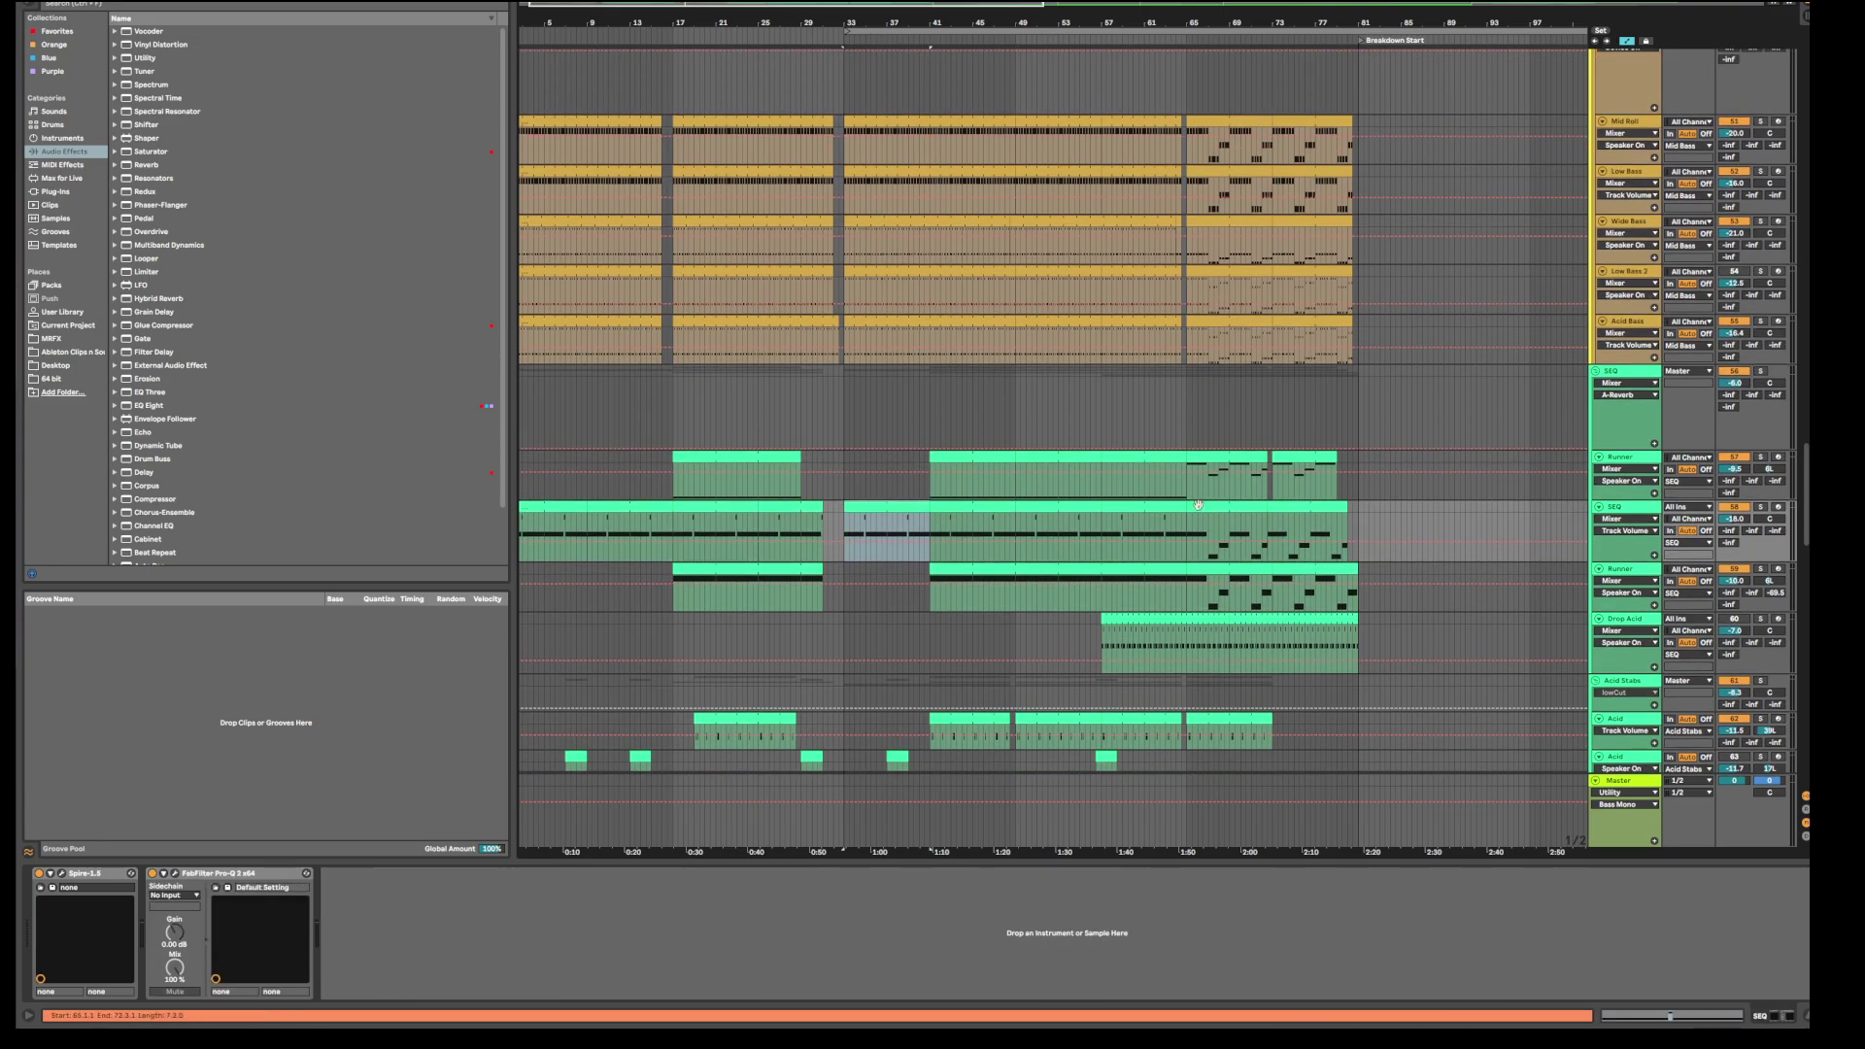
{"action": "key", "text": "space"}
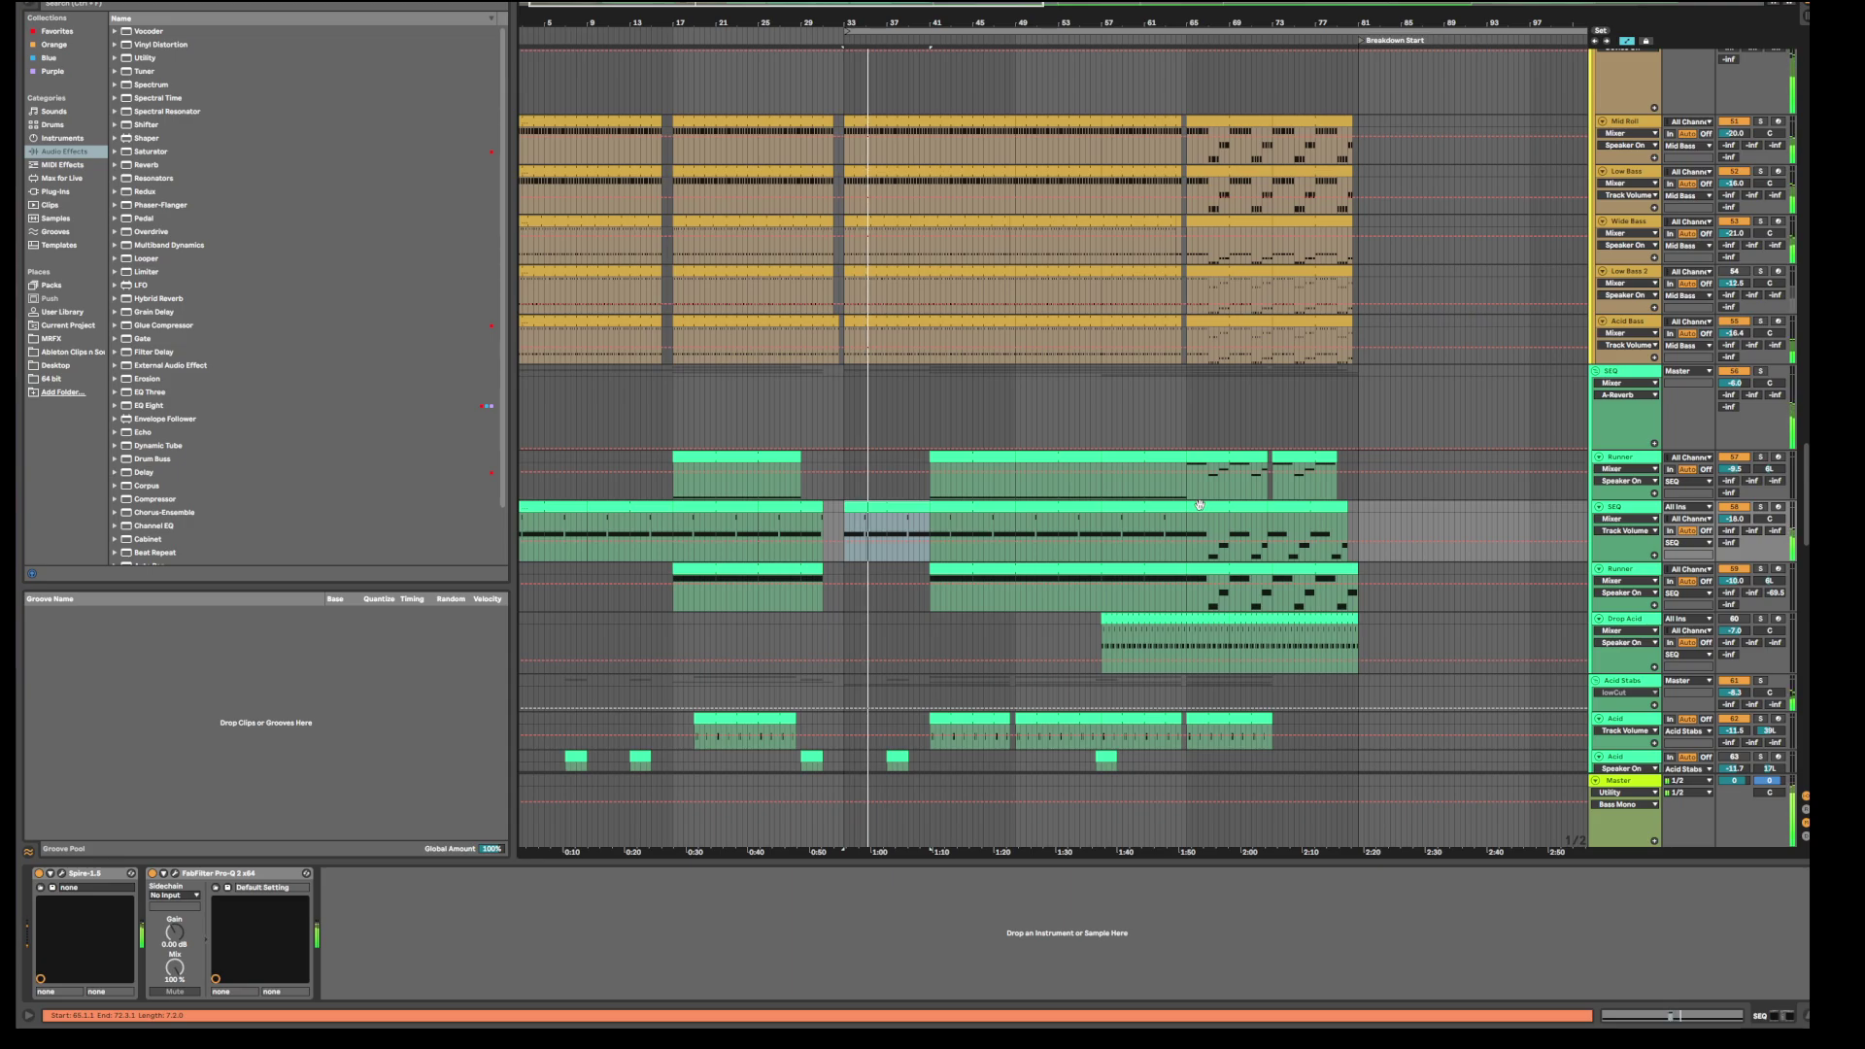
Step: Examine the Runner, SEQ, Drop Acid and Acid Stabs tracks while the arrangement plays
{"action": "scroll", "coordinate": [1155, 551], "scroll_direction": "down", "scroll_amount": 2}
{"action": "scroll", "coordinate": [1156, 551], "scroll_direction": "down", "scroll_amount": 2}
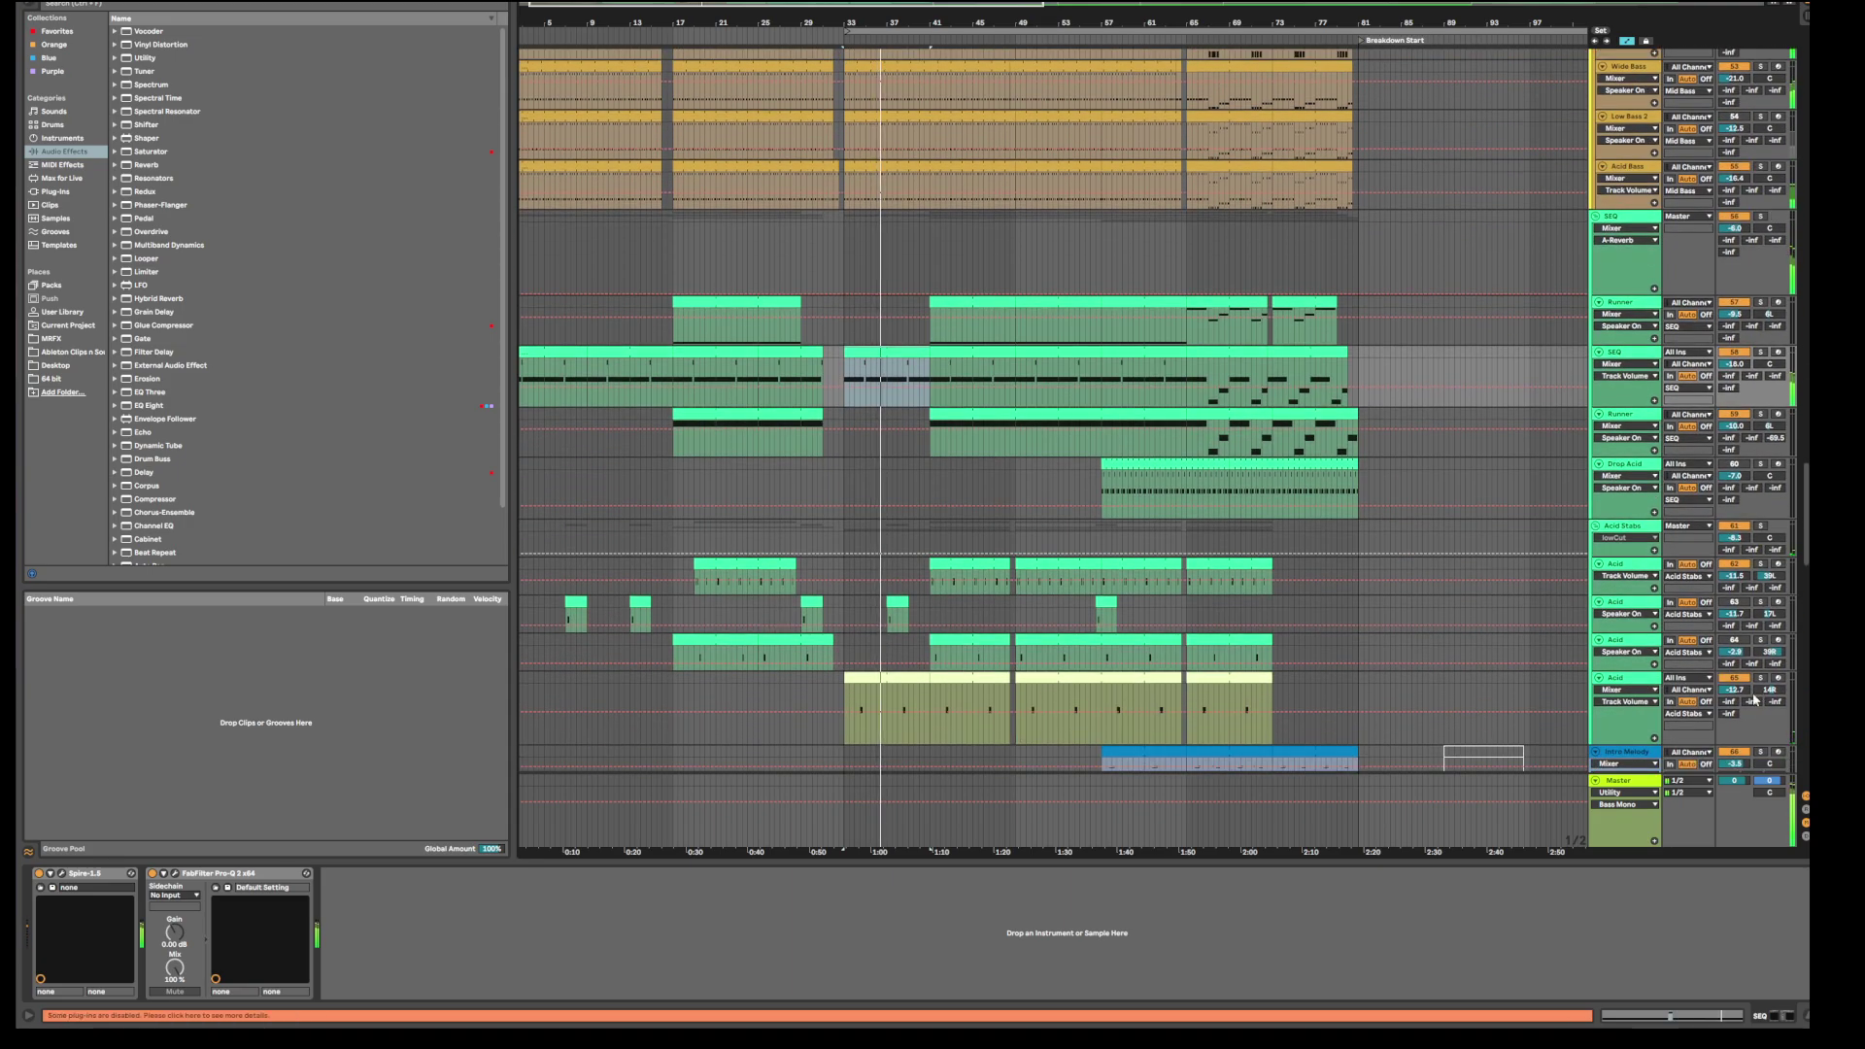
{"action": "scroll", "coordinate": [1295, 618], "scroll_direction": "down", "scroll_amount": 2}
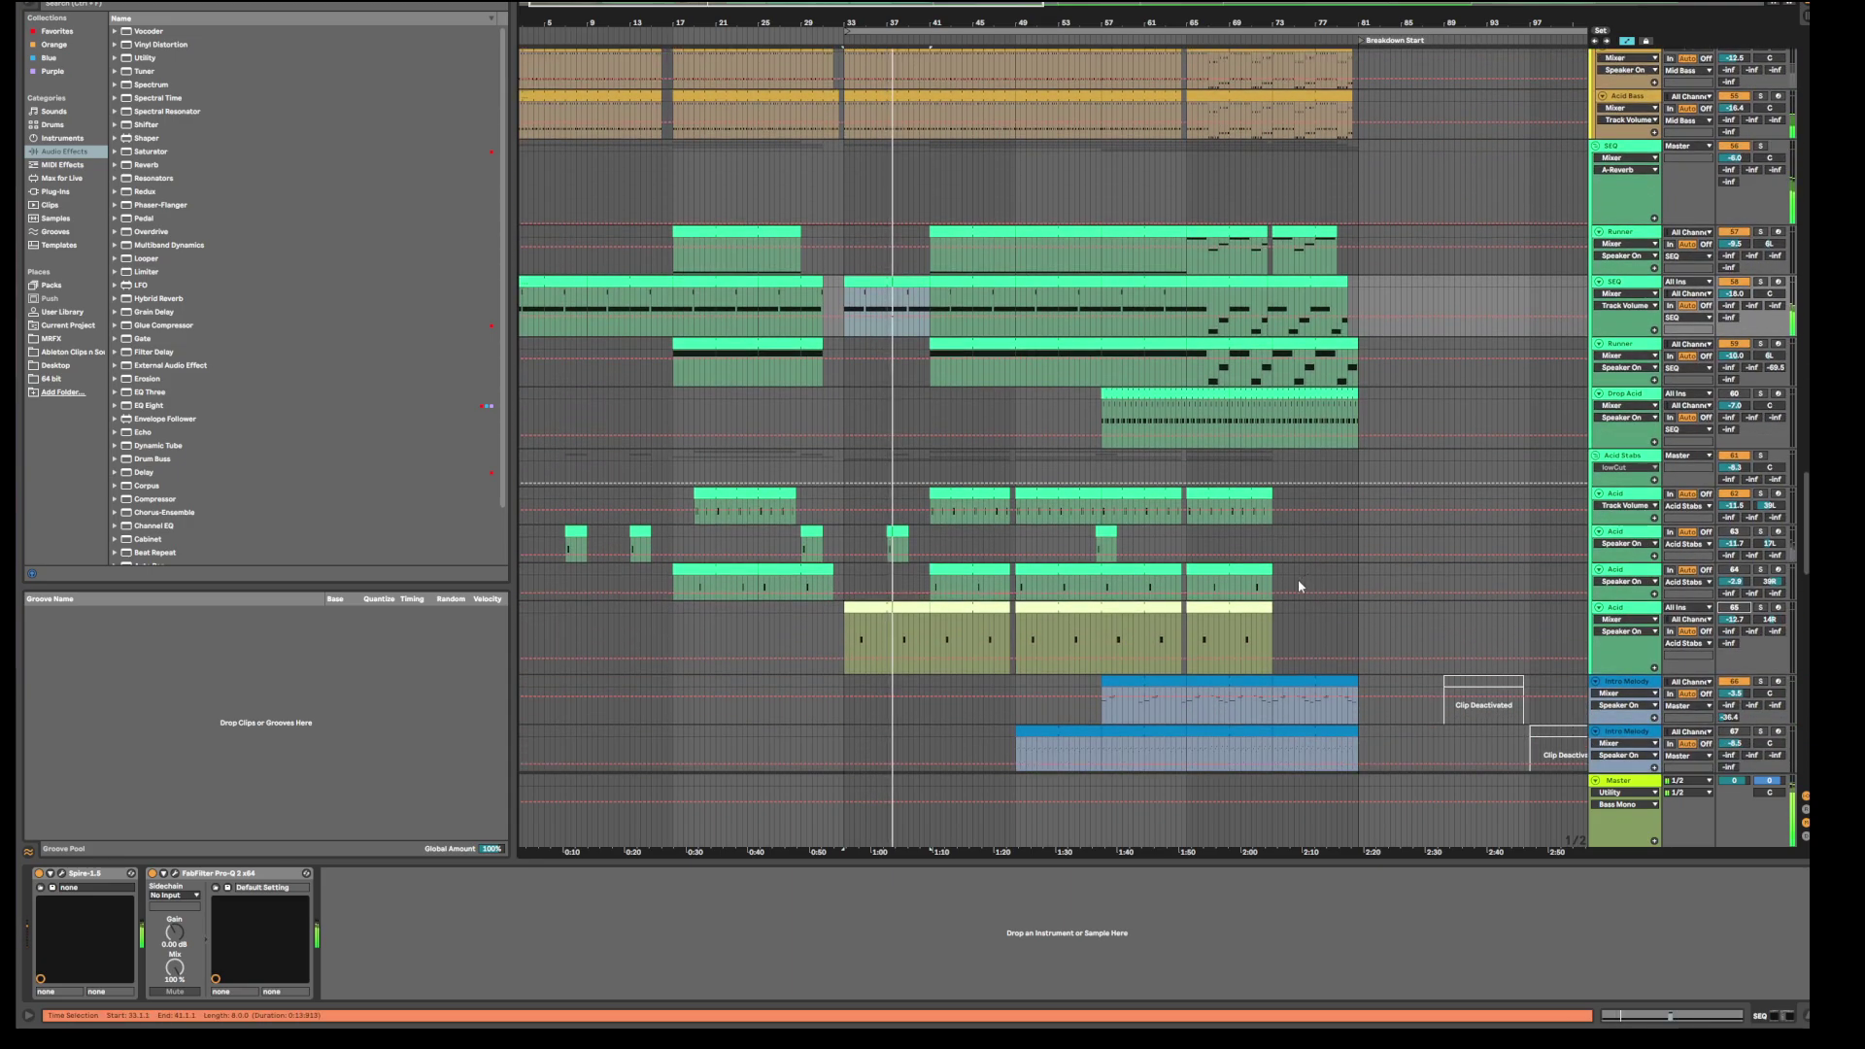
{"action": "scroll", "coordinate": [1297, 580], "scroll_direction": "up", "scroll_amount": 4}
{"action": "scroll", "coordinate": [1299, 586], "scroll_direction": "down", "scroll_amount": 2}
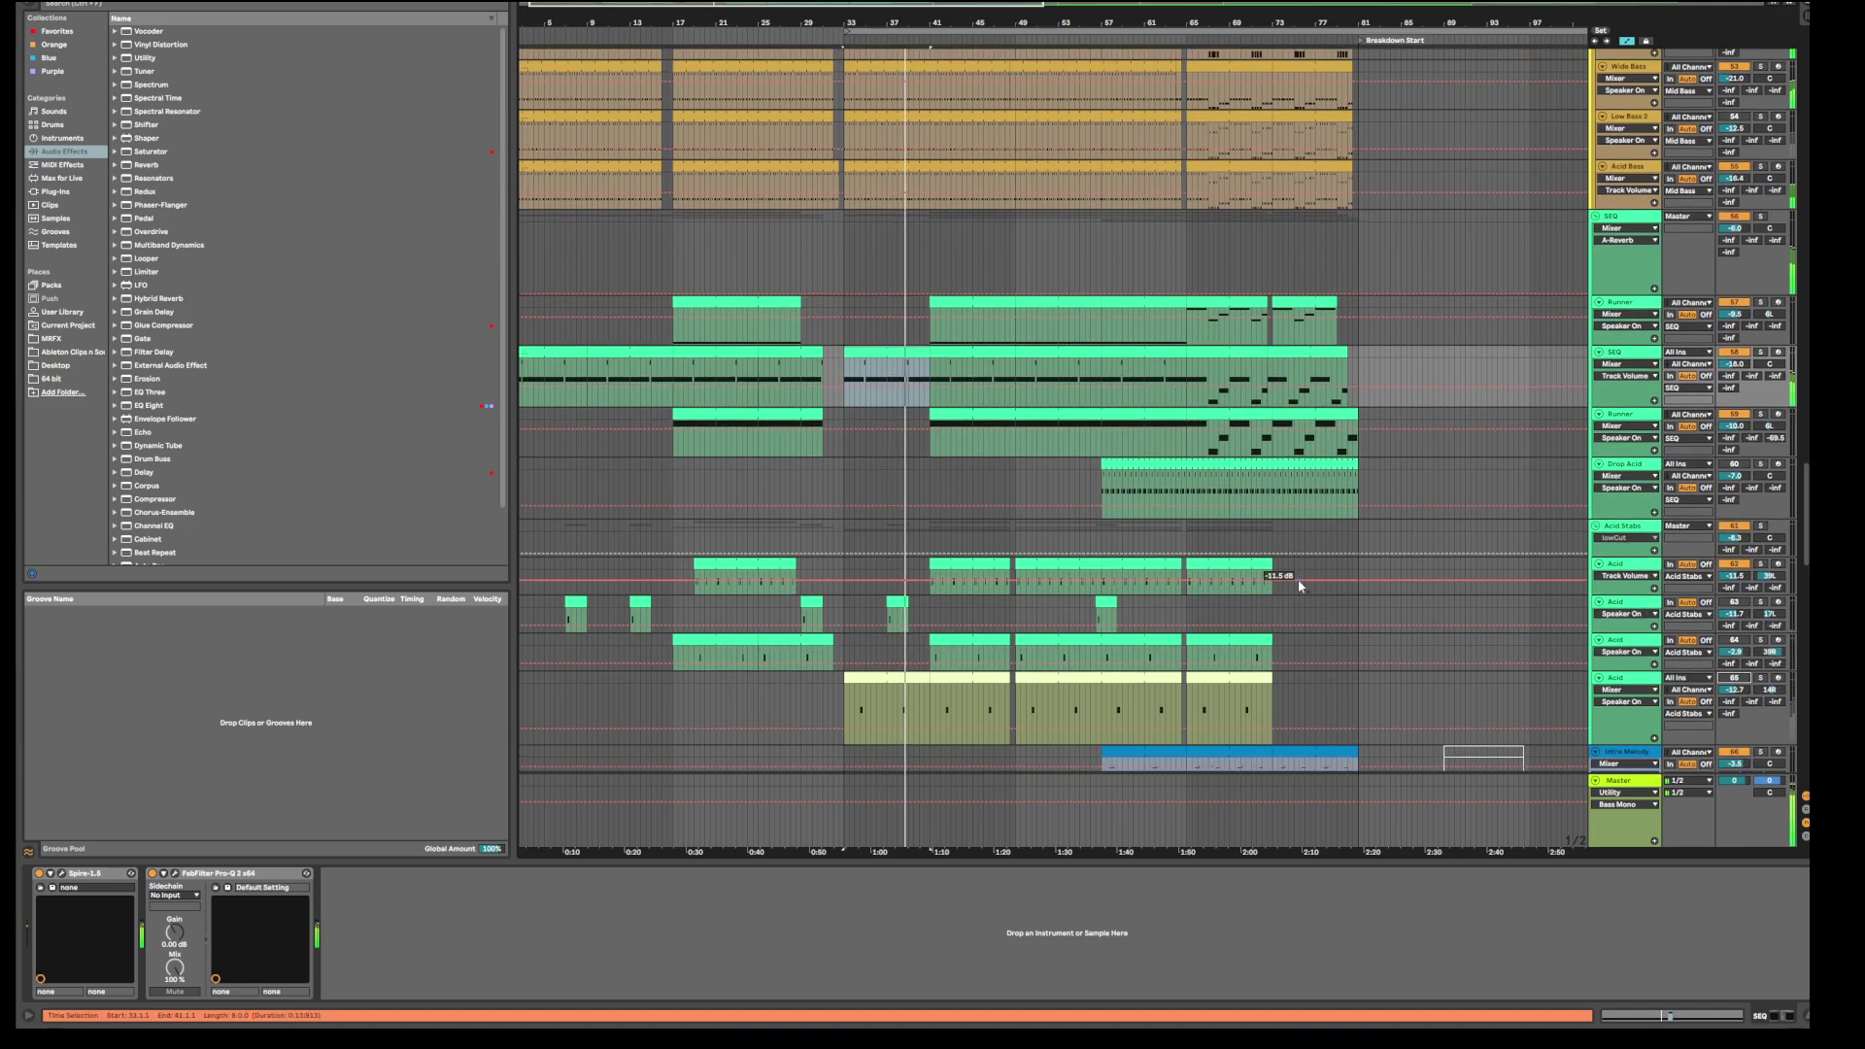
{"action": "scroll", "coordinate": [1300, 585], "scroll_direction": "up", "scroll_amount": 3}
{"action": "scroll", "coordinate": [1299, 586], "scroll_direction": "up", "scroll_amount": 1}
{"action": "scroll", "coordinate": [1300, 586], "scroll_direction": "down", "scroll_amount": 2}
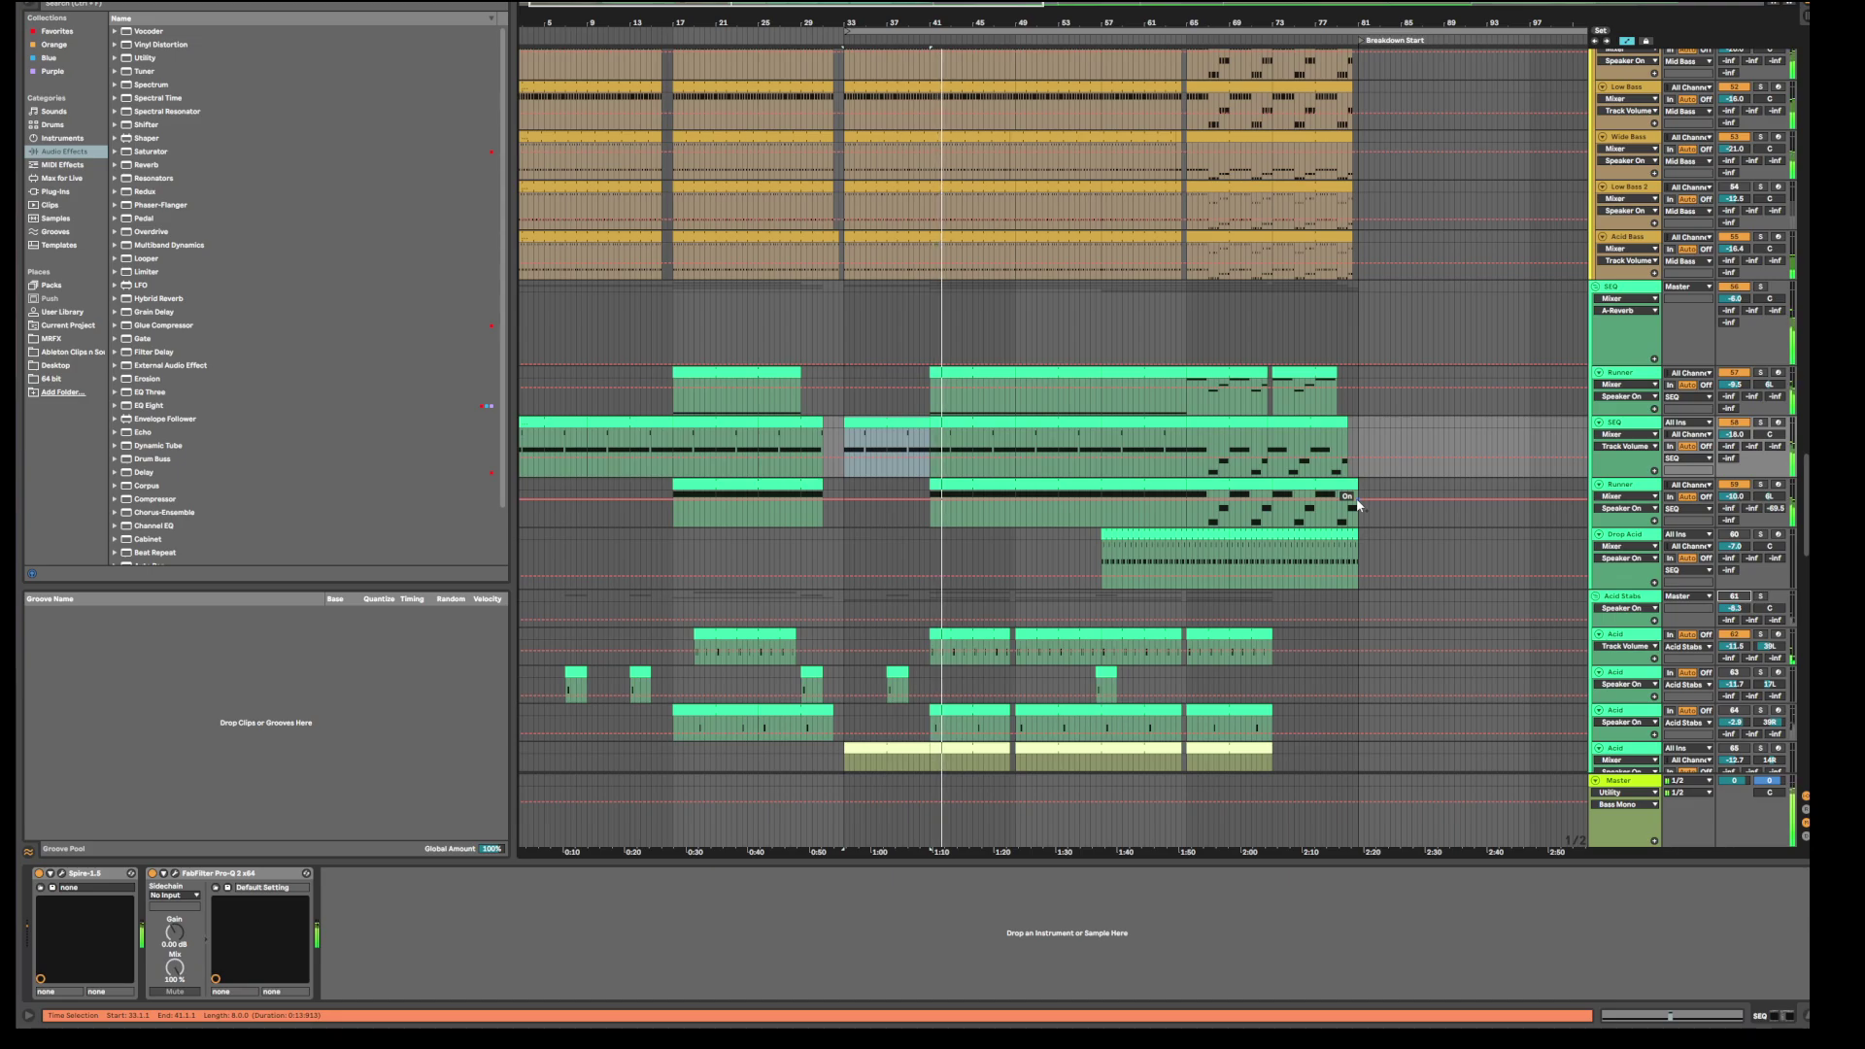
{"action": "scroll", "coordinate": [1358, 504], "scroll_direction": "down", "scroll_amount": 3}
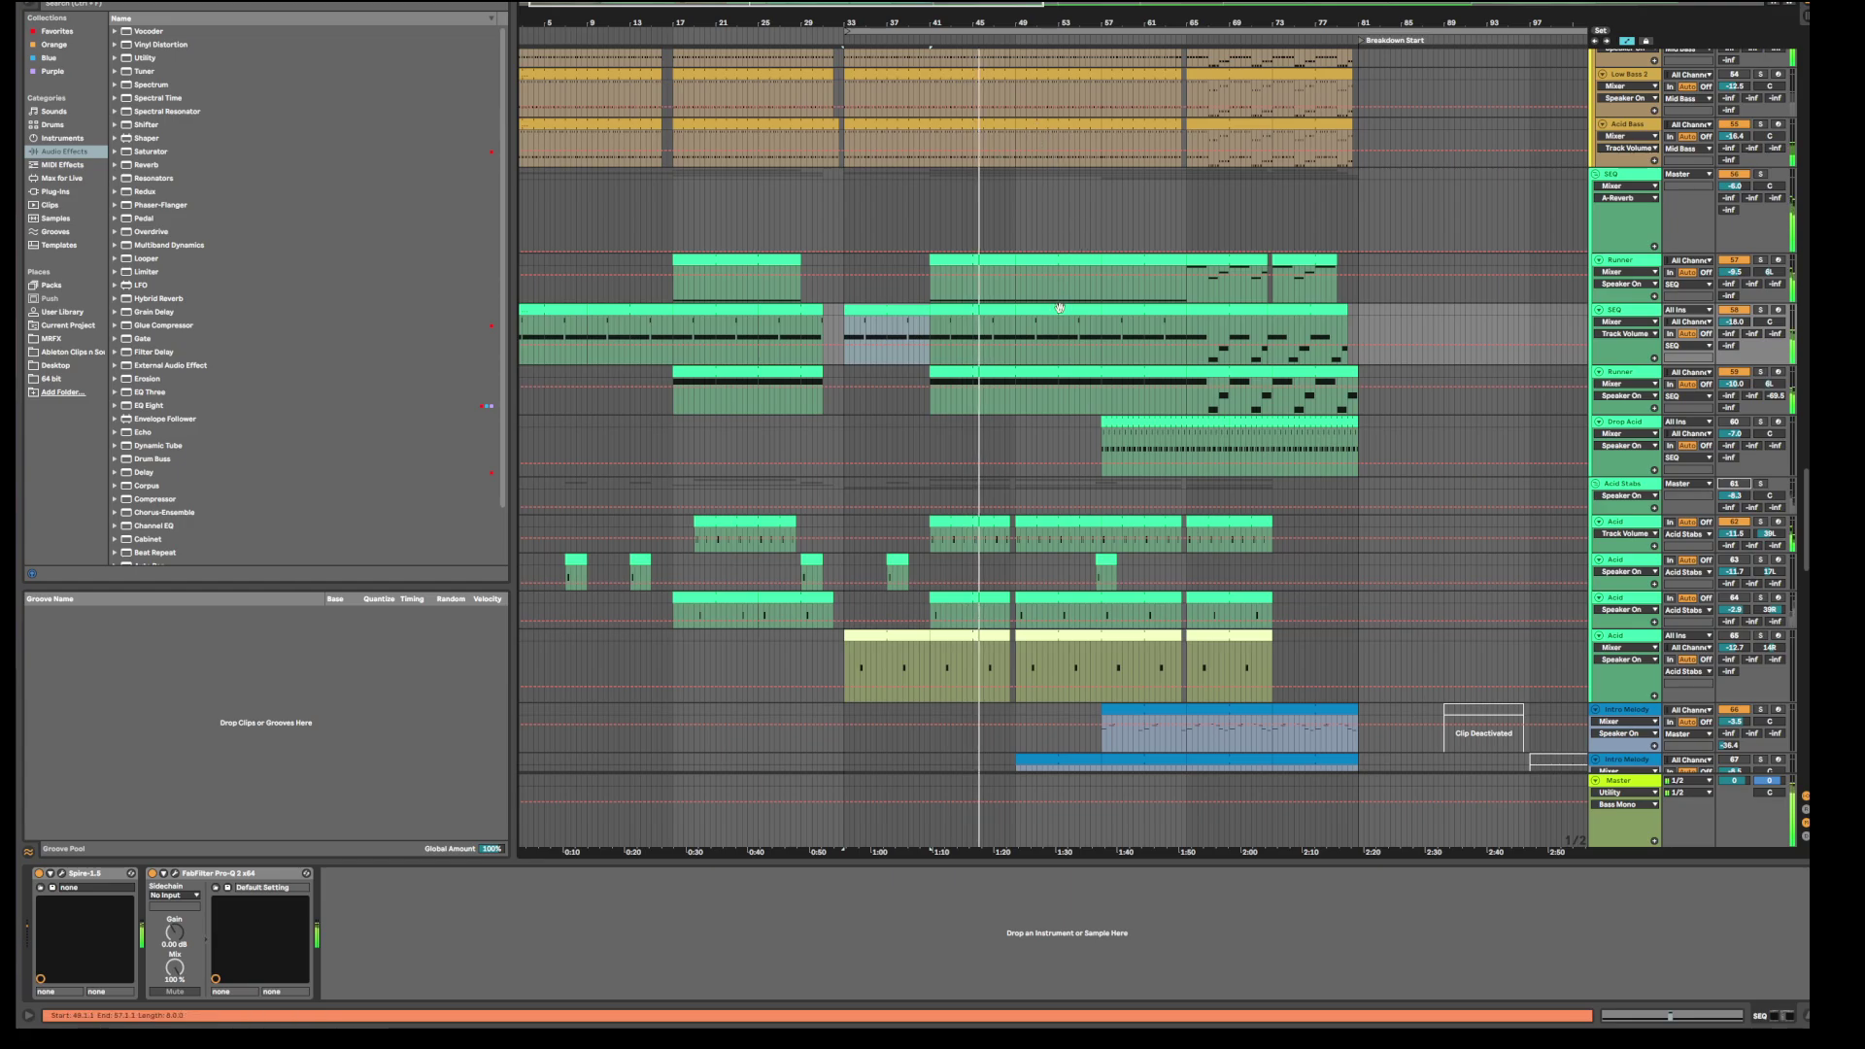
{"action": "scroll", "coordinate": [1061, 317], "scroll_direction": "down", "scroll_amount": 1}
{"action": "scroll", "coordinate": [1060, 317], "scroll_direction": "up", "scroll_amount": 4}
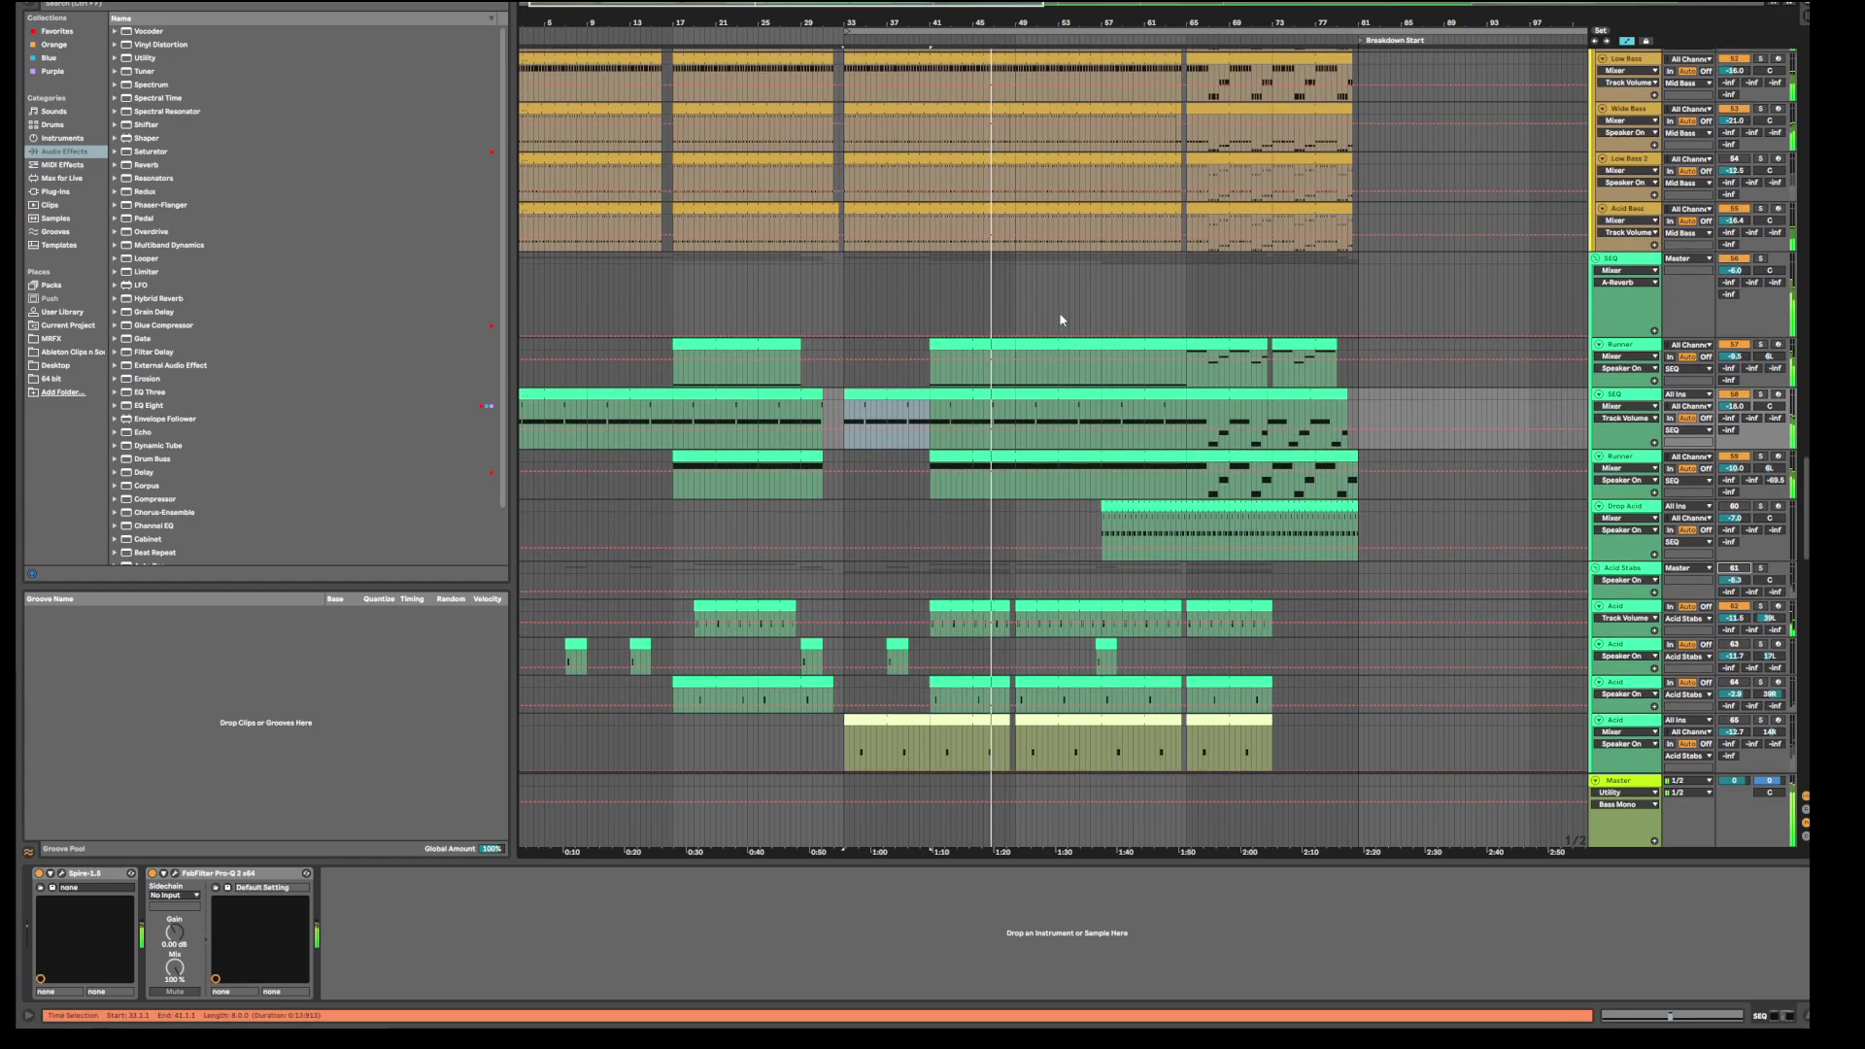
Step: Select bars 33 to 49 on the SEQ group and loop that range
{"action": "left_click_drag", "start_coordinate": [845, 334], "coordinate": [1014, 334]}
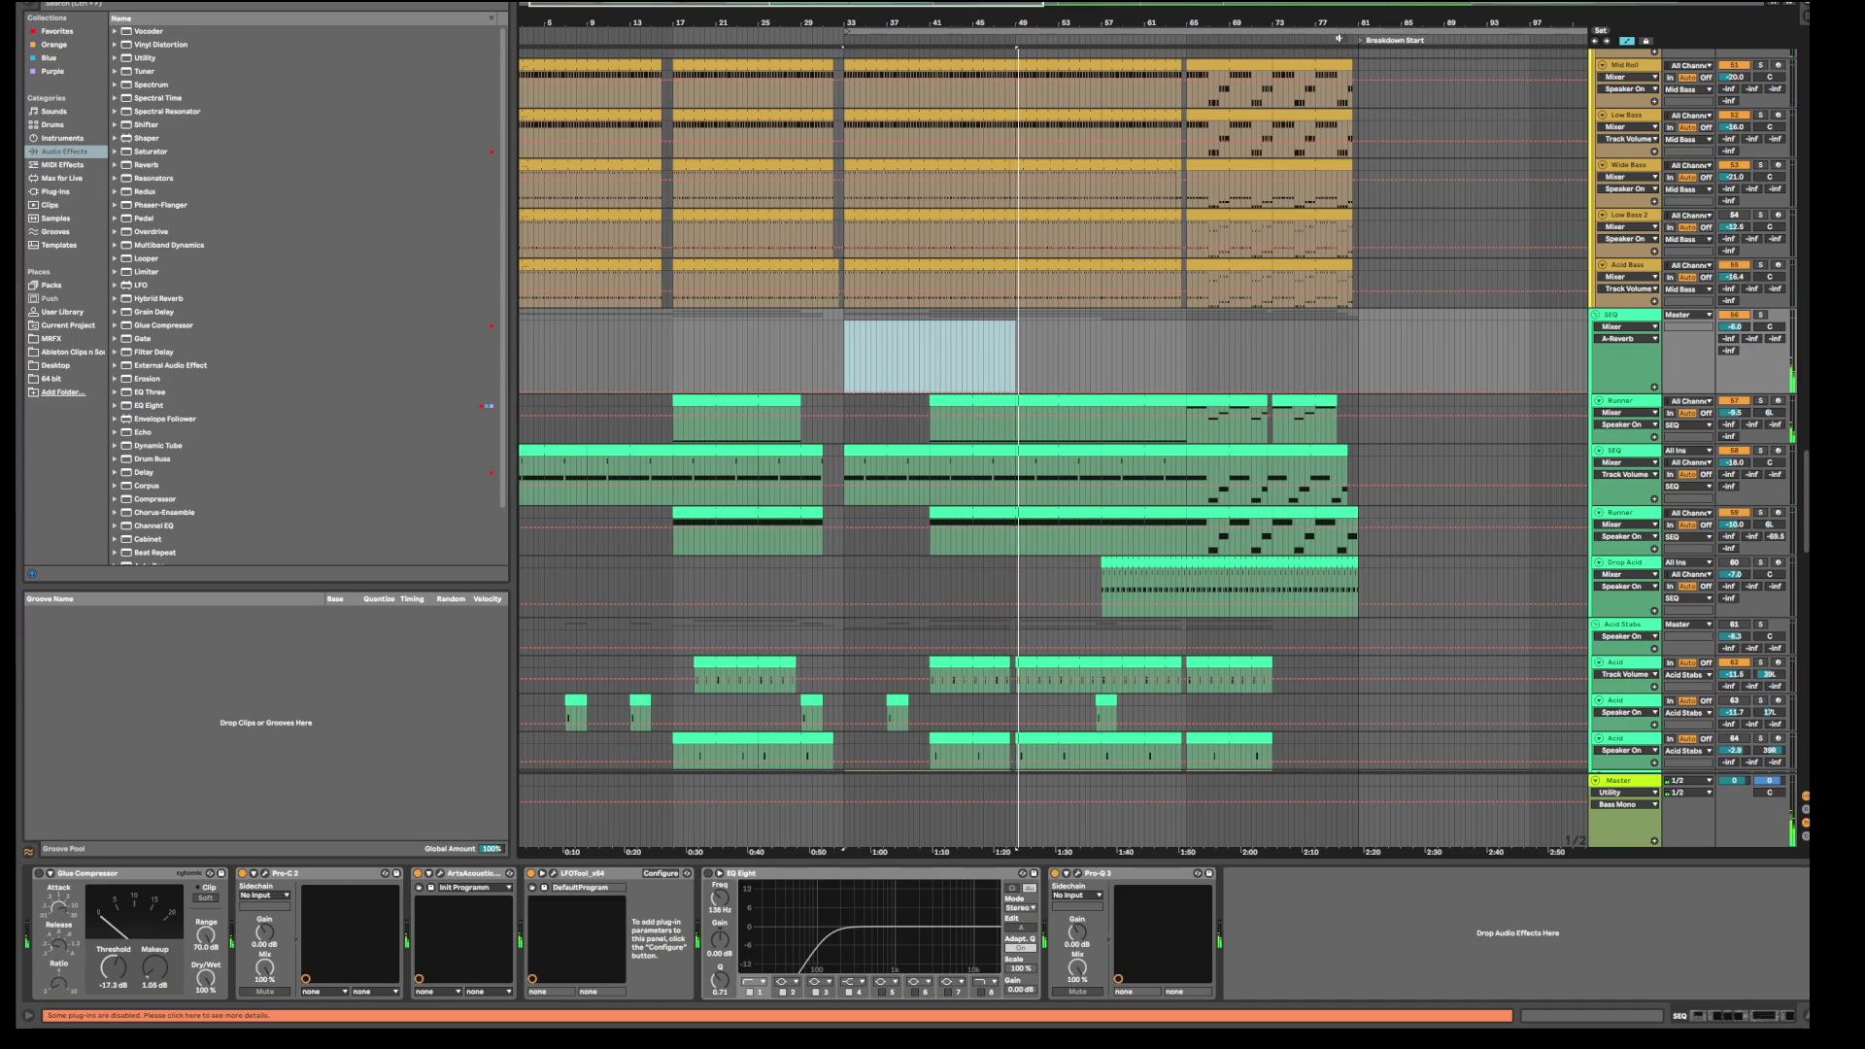
{"action": "key", "text": "minus"}
{"action": "left_click_drag", "start_coordinate": [1421, 17], "coordinate": [738, 69]}
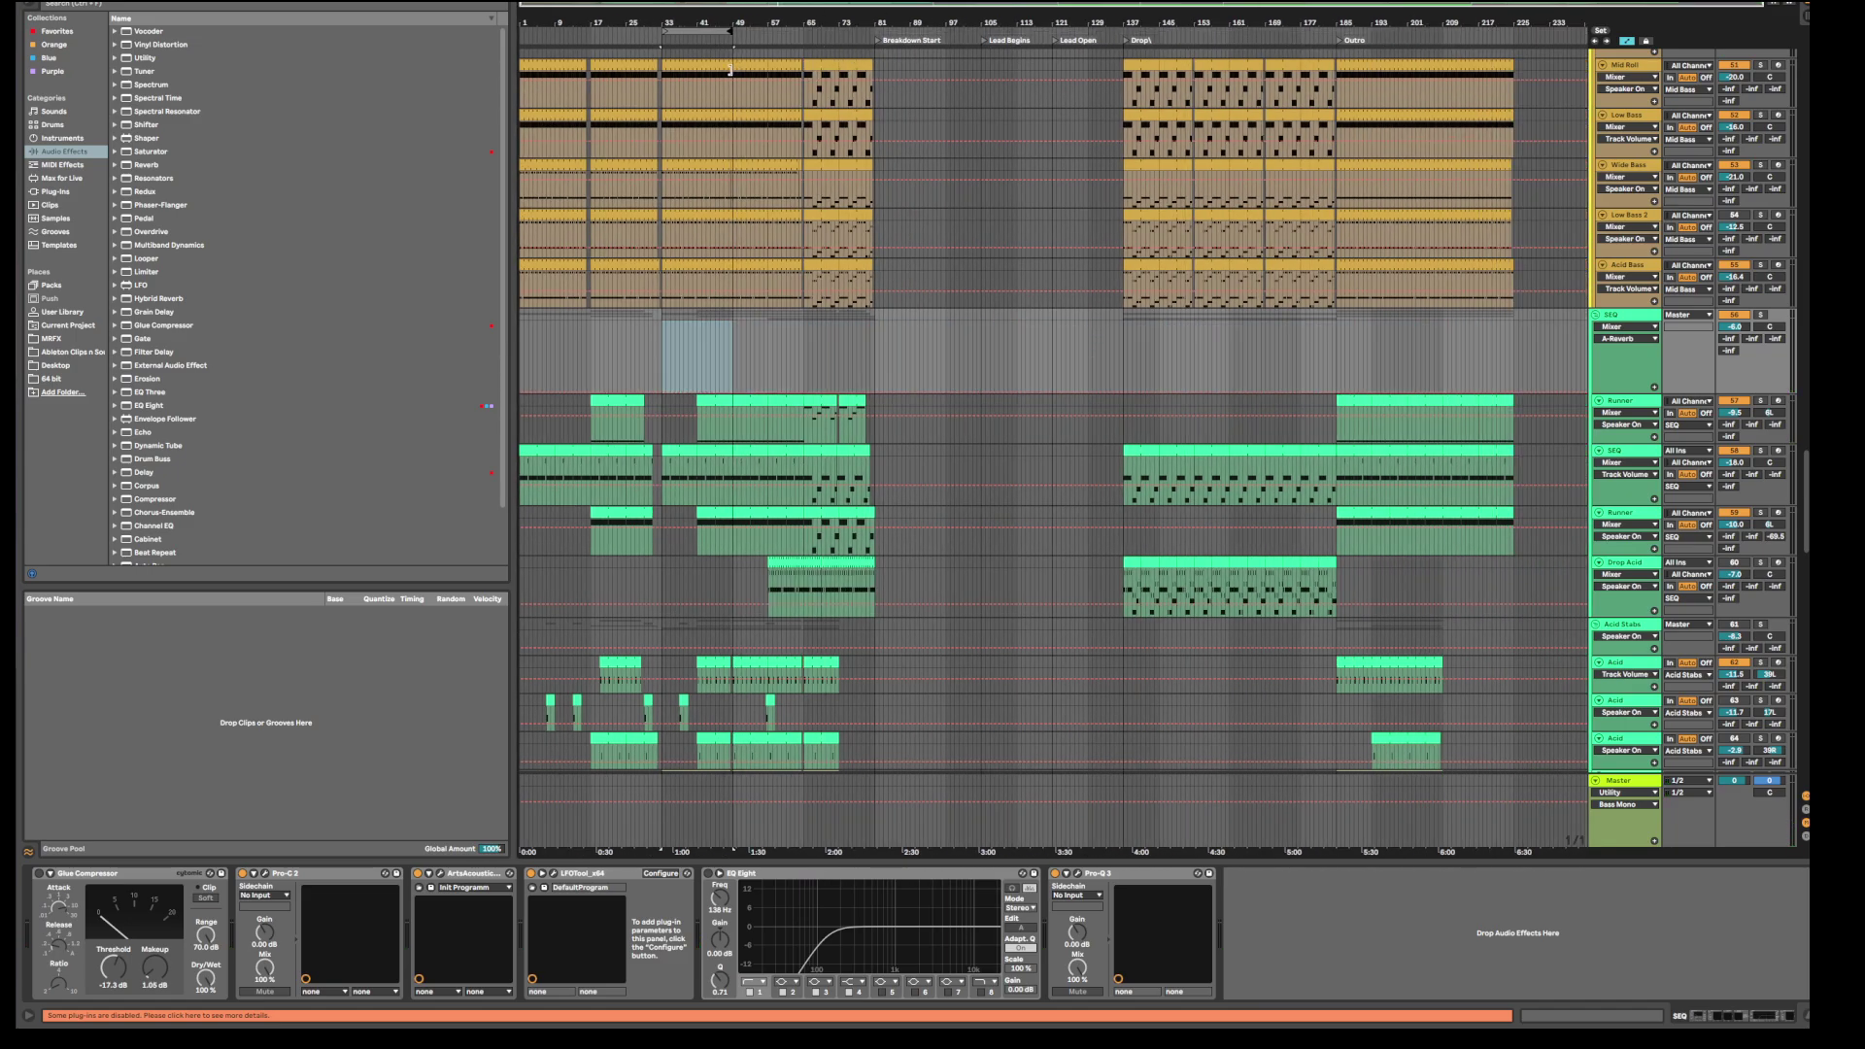
{"action": "key", "text": "plus"}
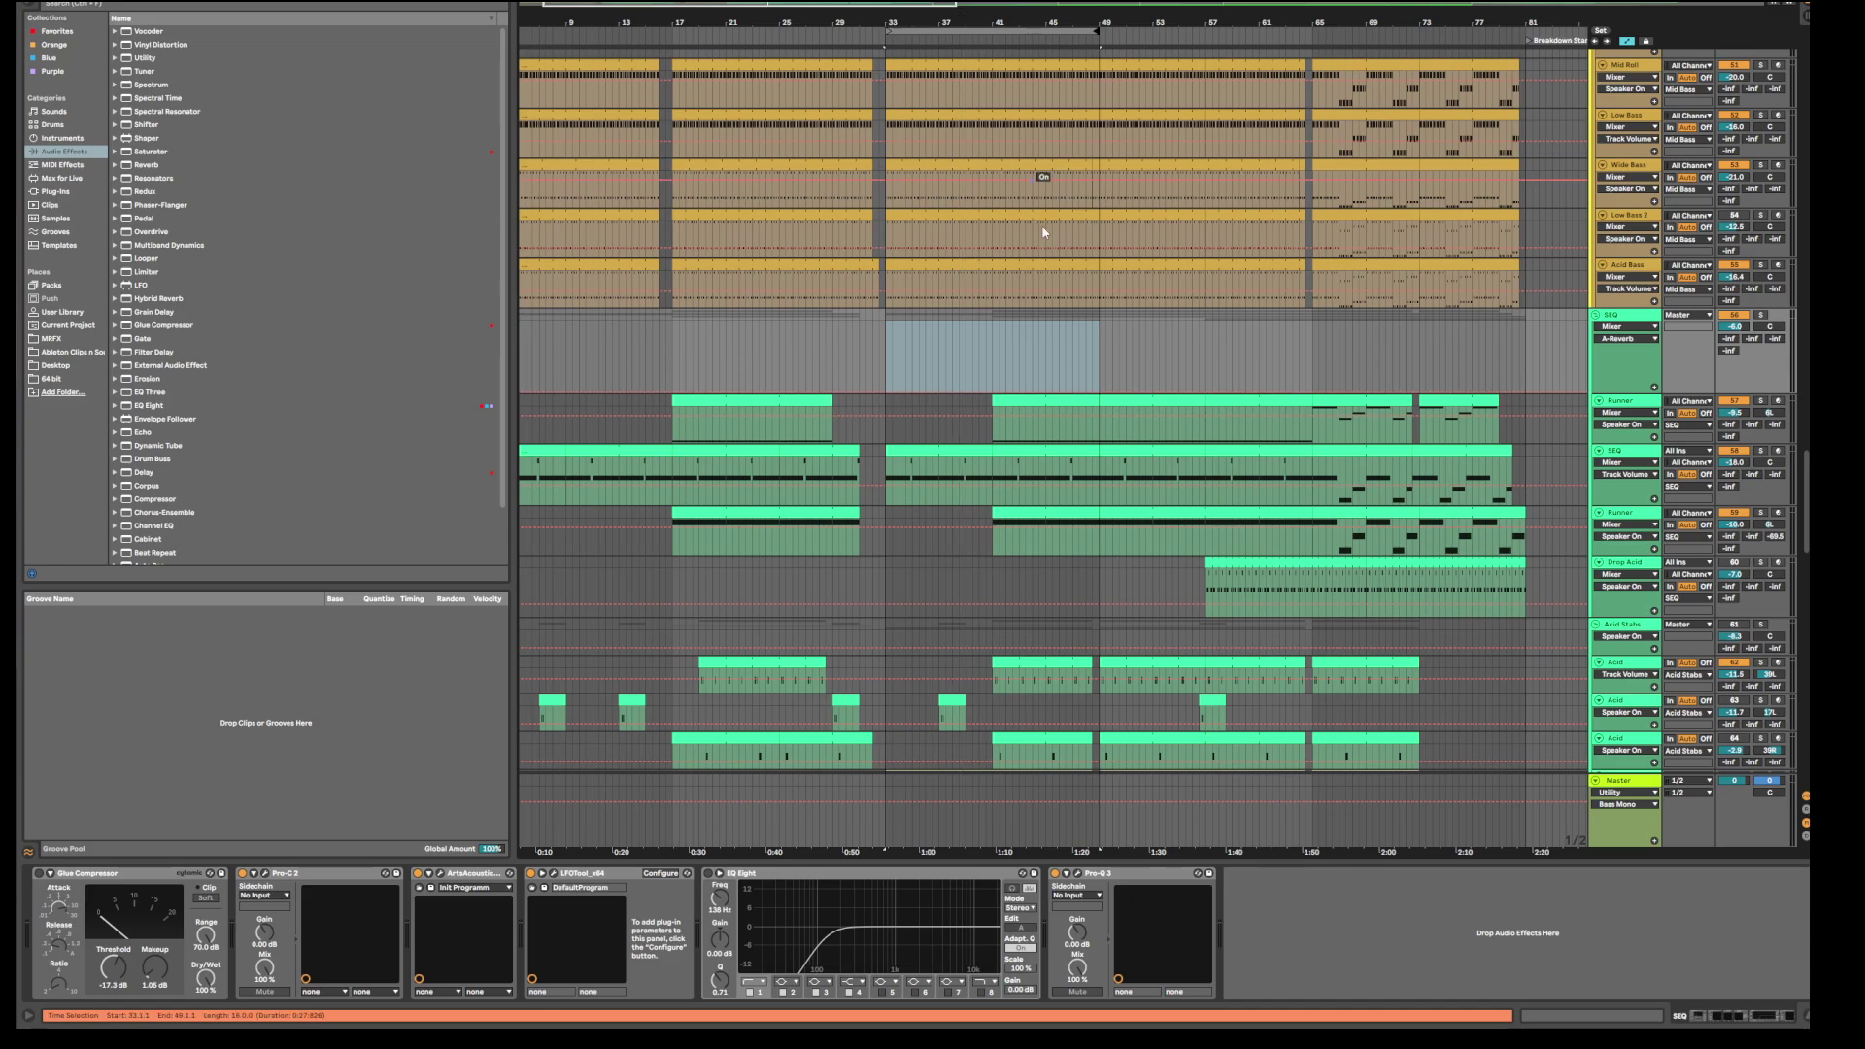
Step: Solo the Mid Bass group
{"action": "scroll", "coordinate": [979, 495], "scroll_direction": "up", "scroll_amount": 5}
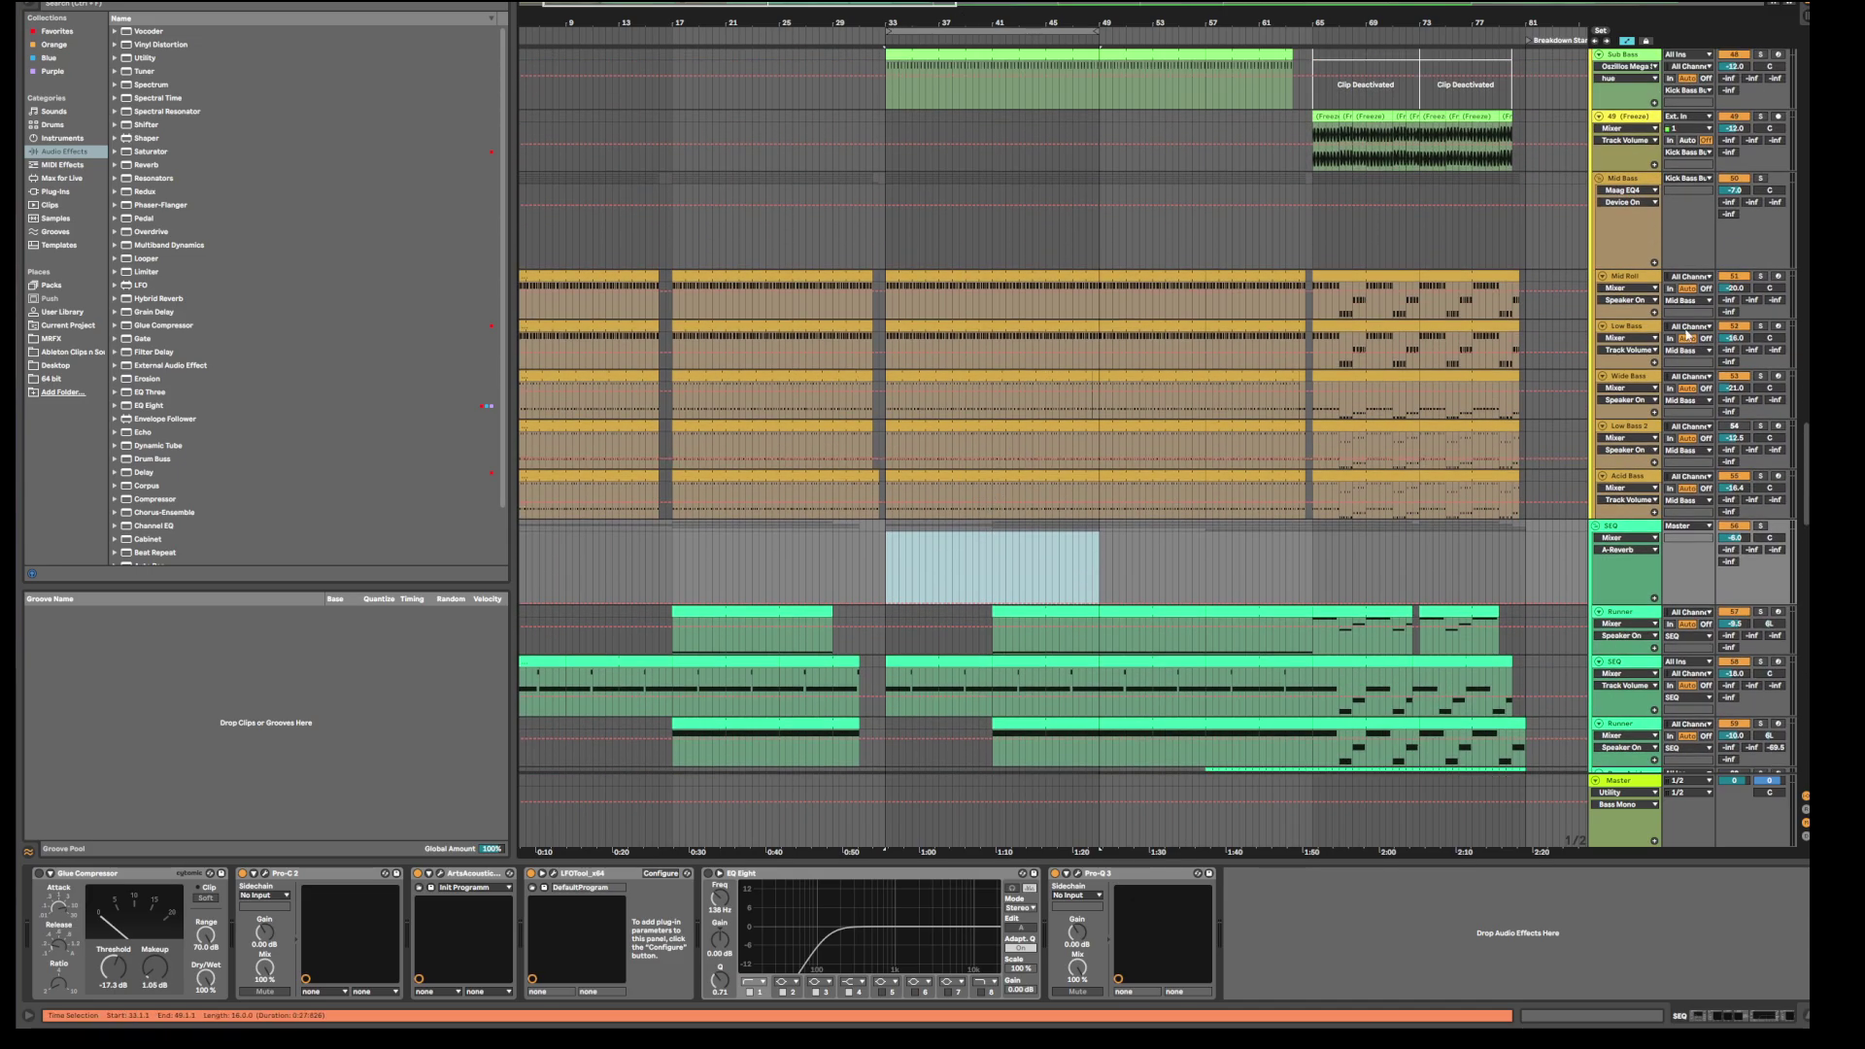
{"action": "scroll", "coordinate": [1688, 335], "scroll_direction": "up", "scroll_amount": 1}
{"action": "scroll", "coordinate": [1684, 301], "scroll_direction": "up", "scroll_amount": 1}
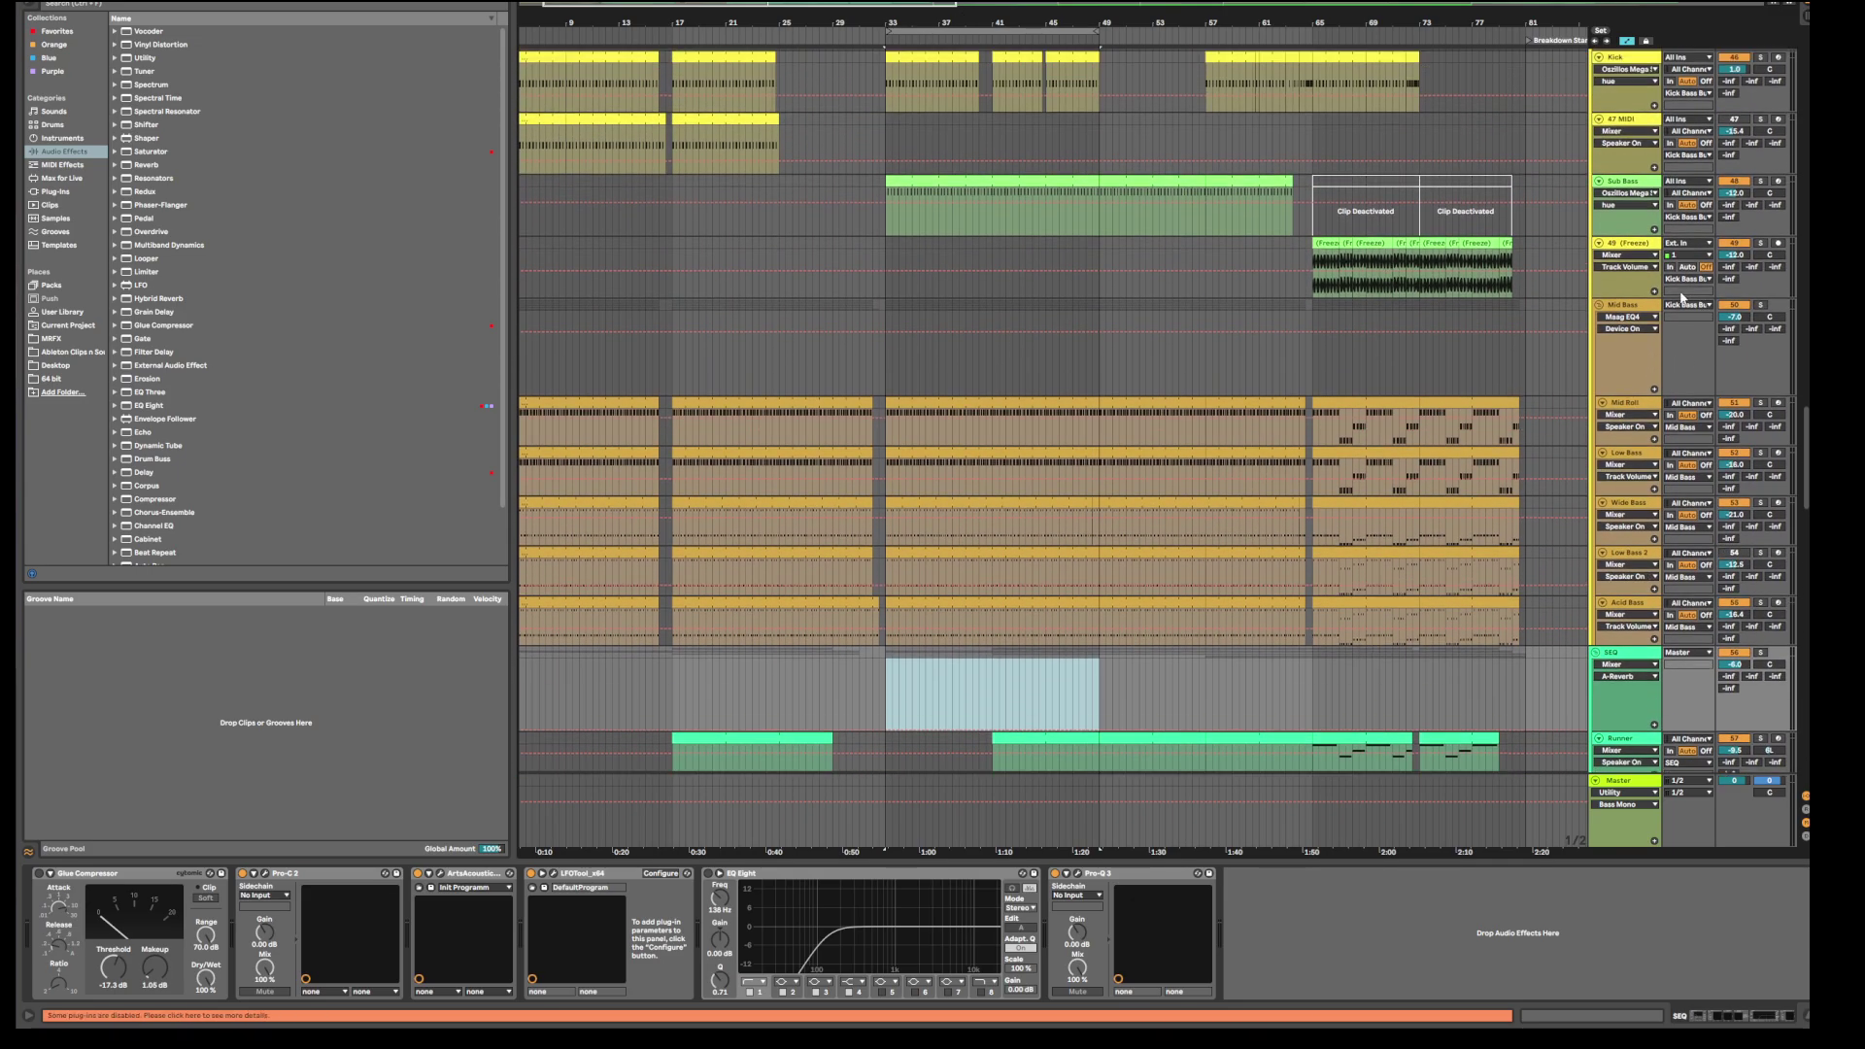
{"action": "left_click", "coordinate": [1759, 305]}
{"action": "scroll", "coordinate": [1743, 243], "scroll_direction": "up", "scroll_amount": 2}
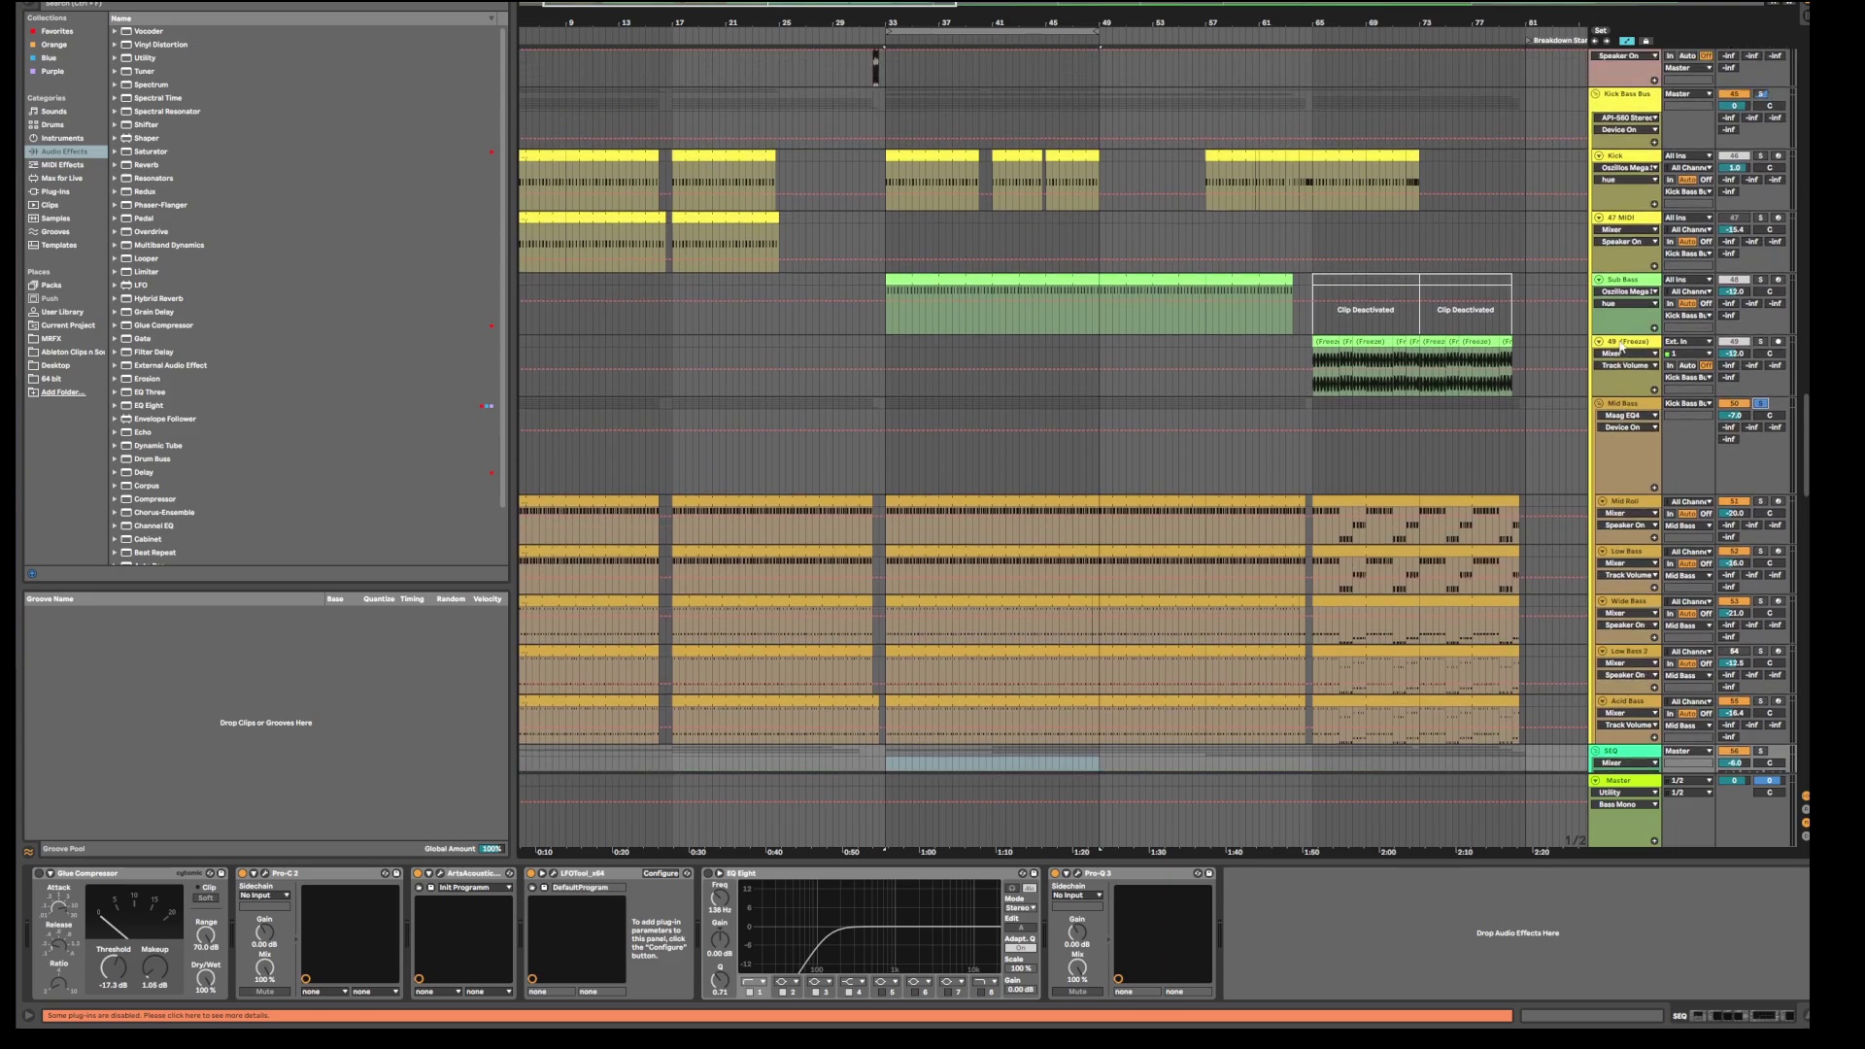
{"action": "scroll", "coordinate": [1597, 420], "scroll_direction": "down", "scroll_amount": 3}
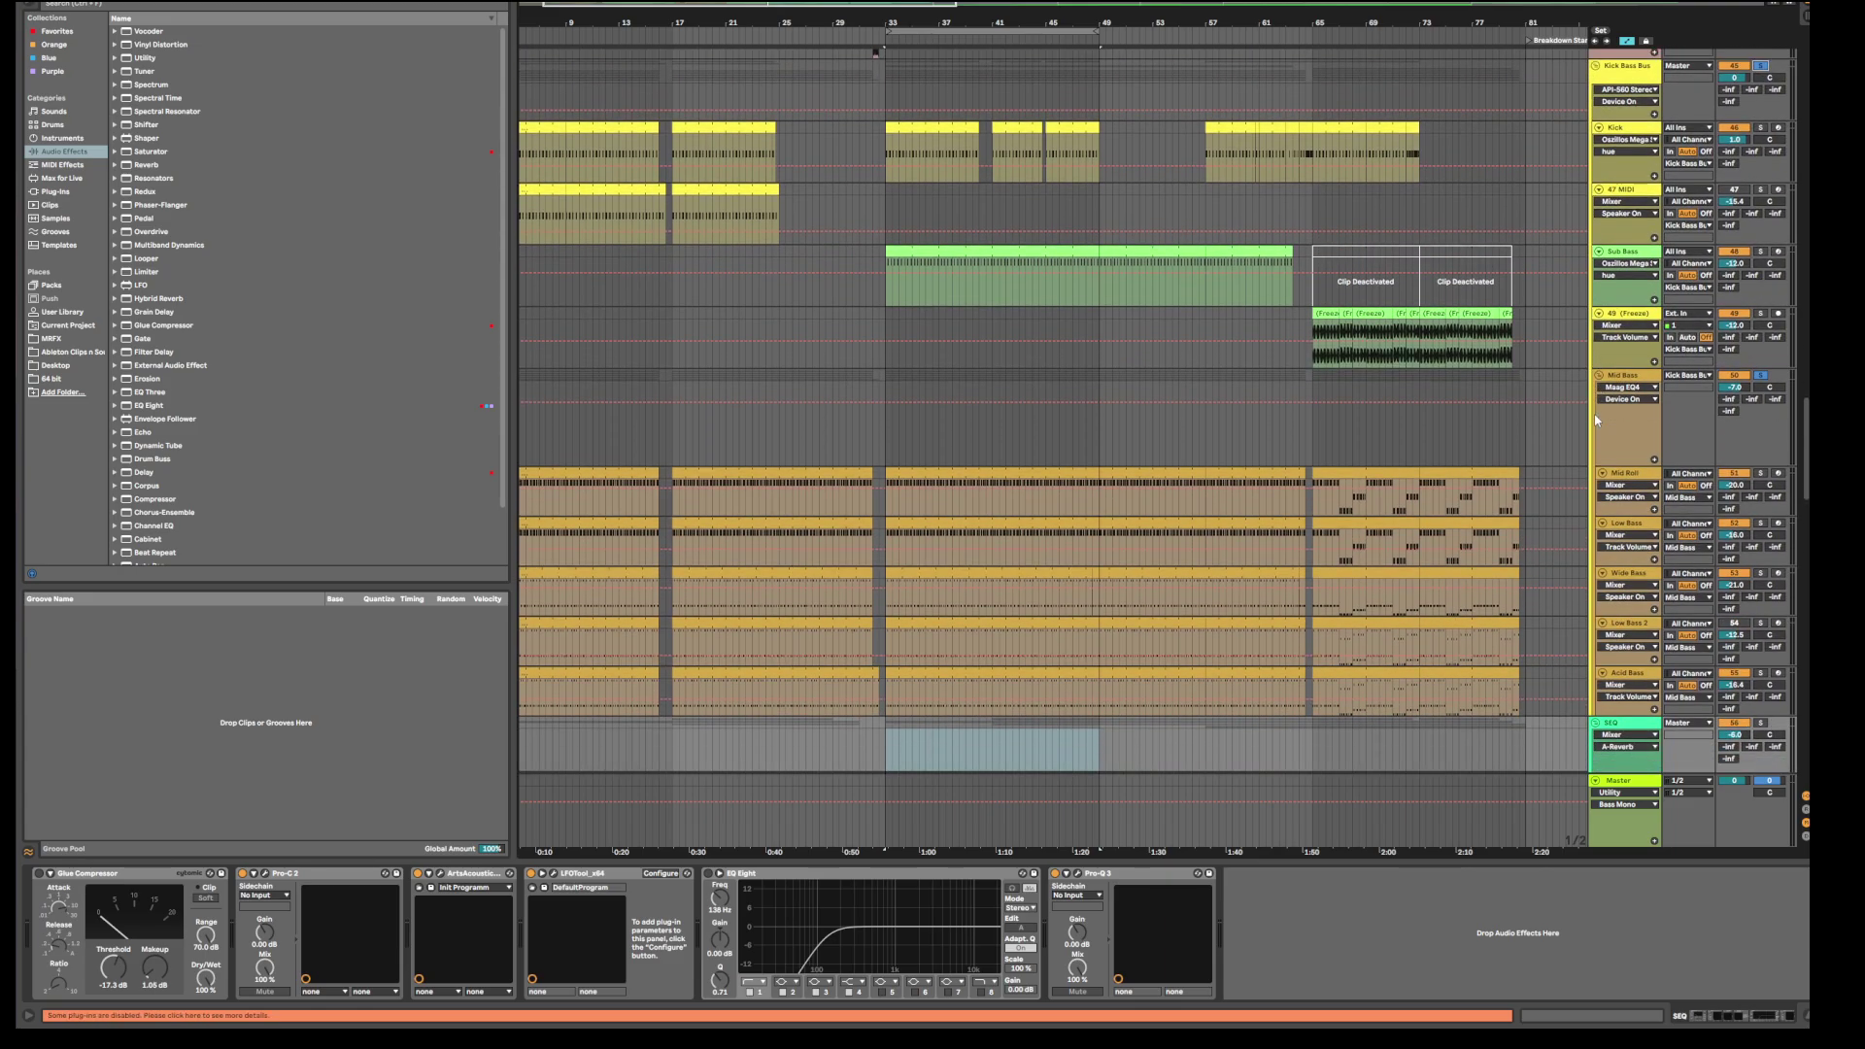
Step: Play the looped section and review the Mid Bass layers alongside the SEQ group's tracks
{"action": "key", "text": "space"}
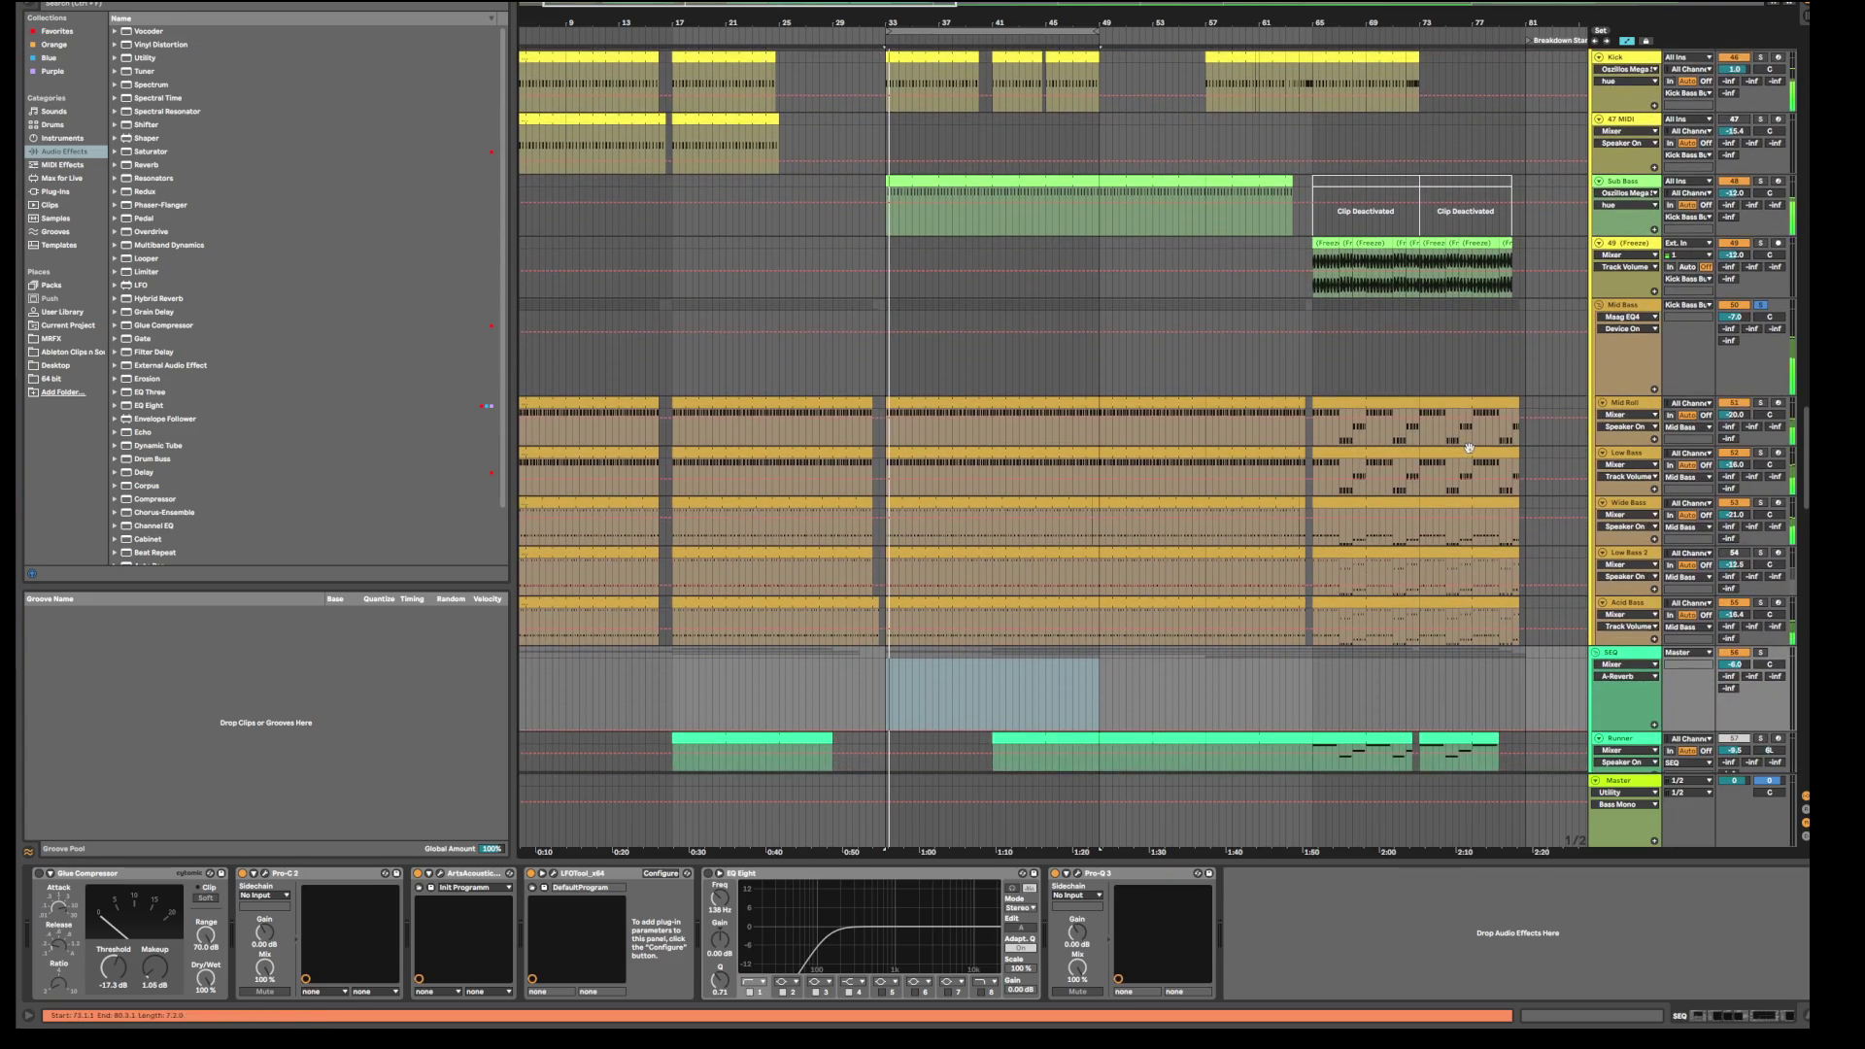
{"action": "scroll", "coordinate": [1469, 448], "scroll_direction": "down", "scroll_amount": 1}
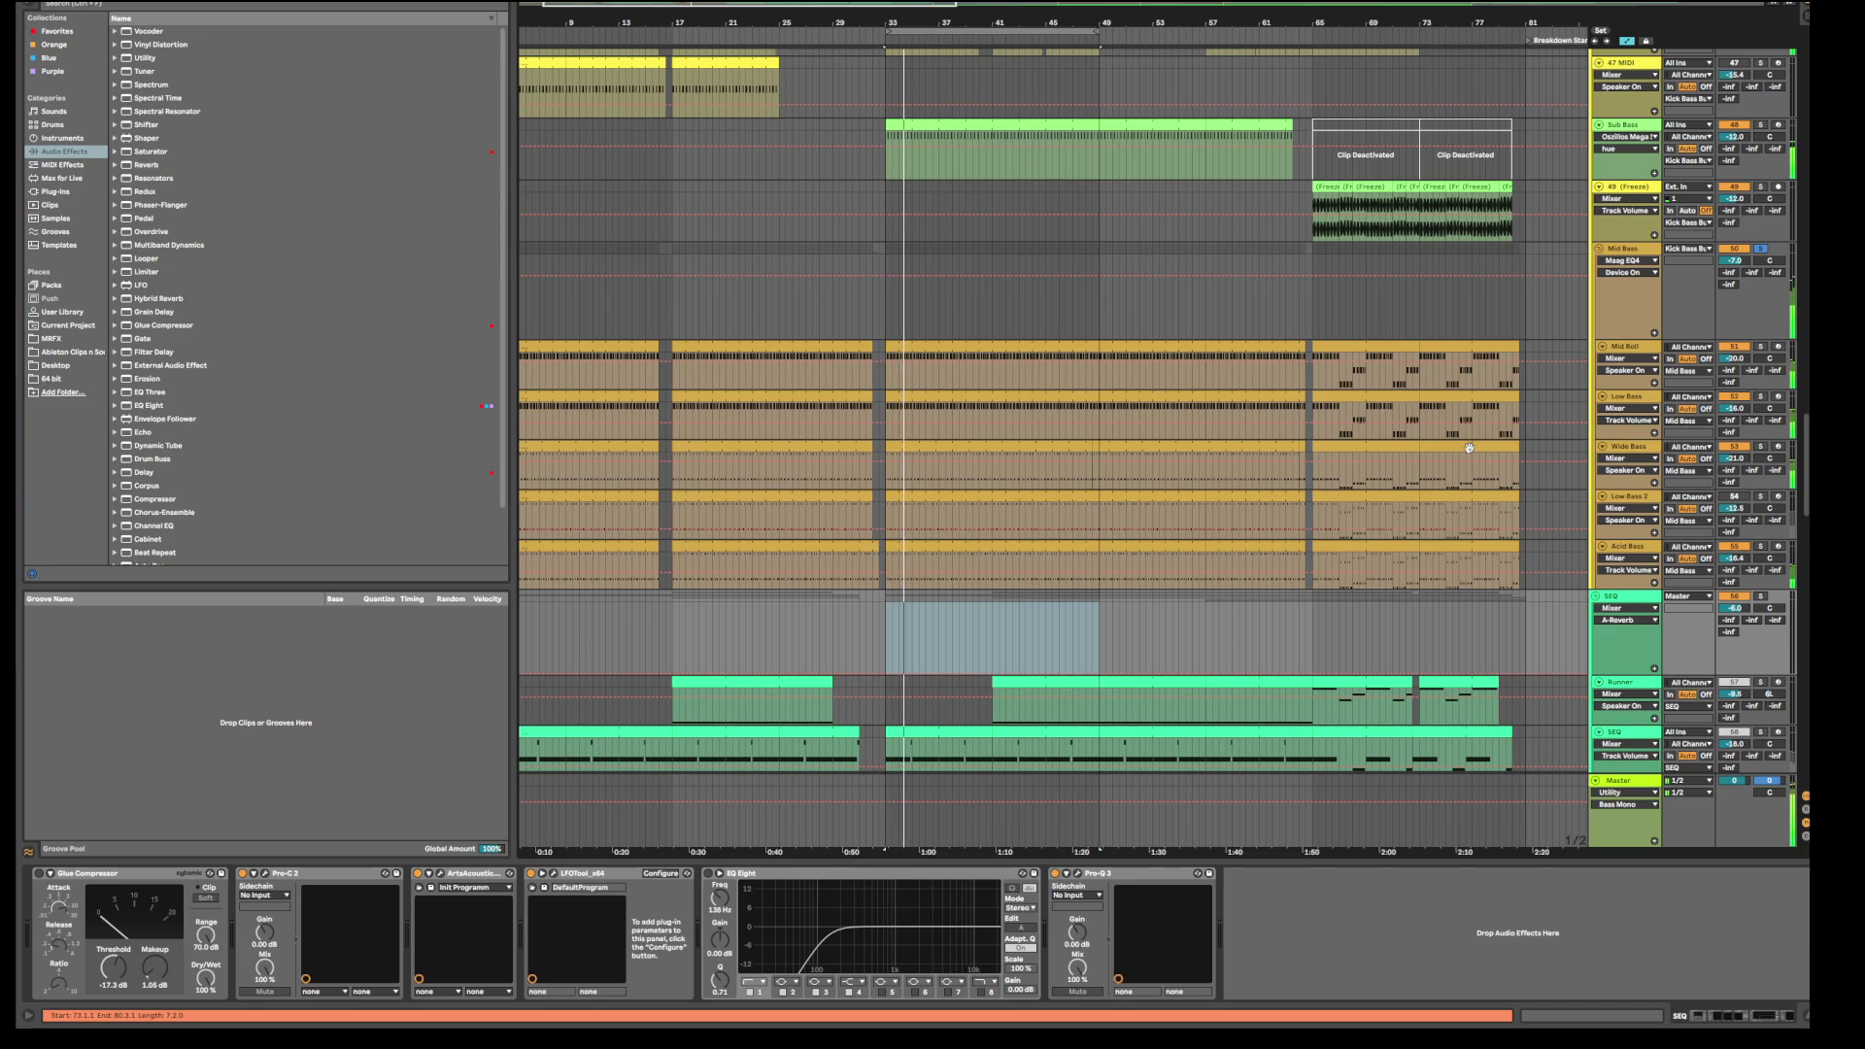
{"action": "scroll", "coordinate": [1468, 447], "scroll_direction": "down", "scroll_amount": 2}
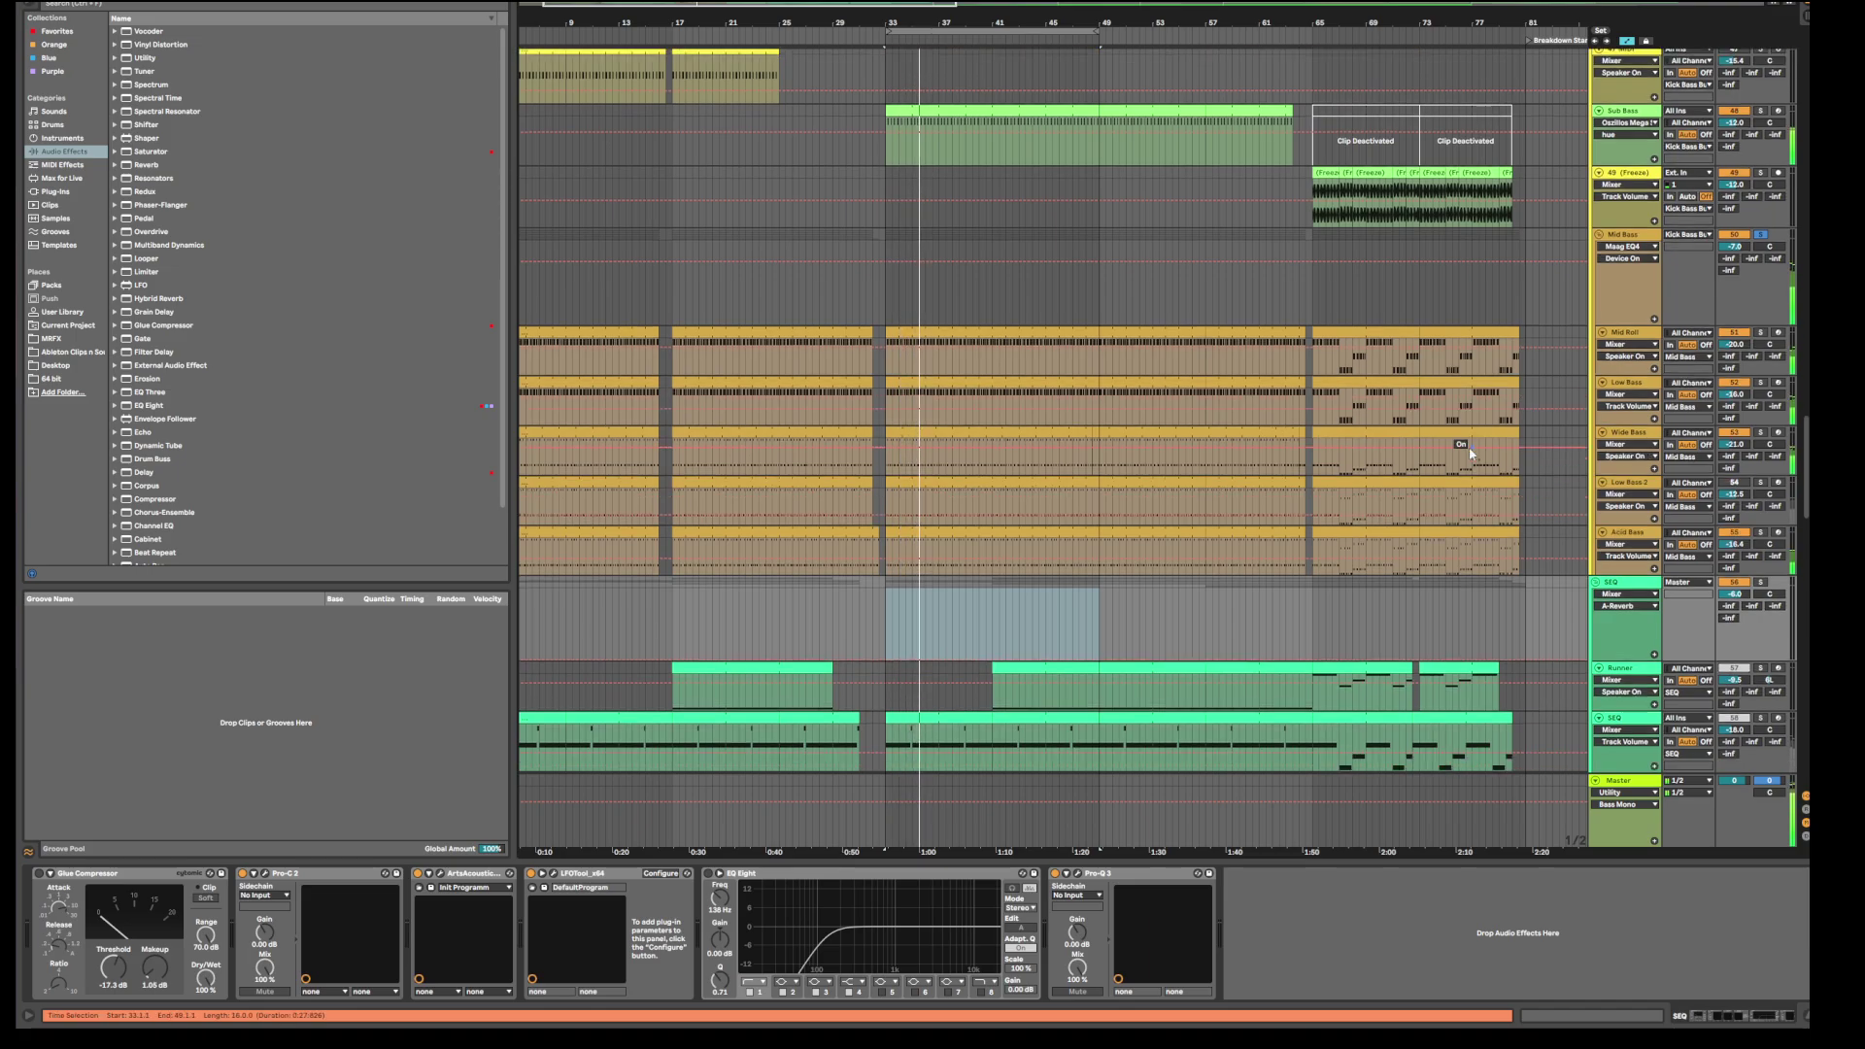
{"action": "scroll", "coordinate": [1469, 453], "scroll_direction": "down", "scroll_amount": 1}
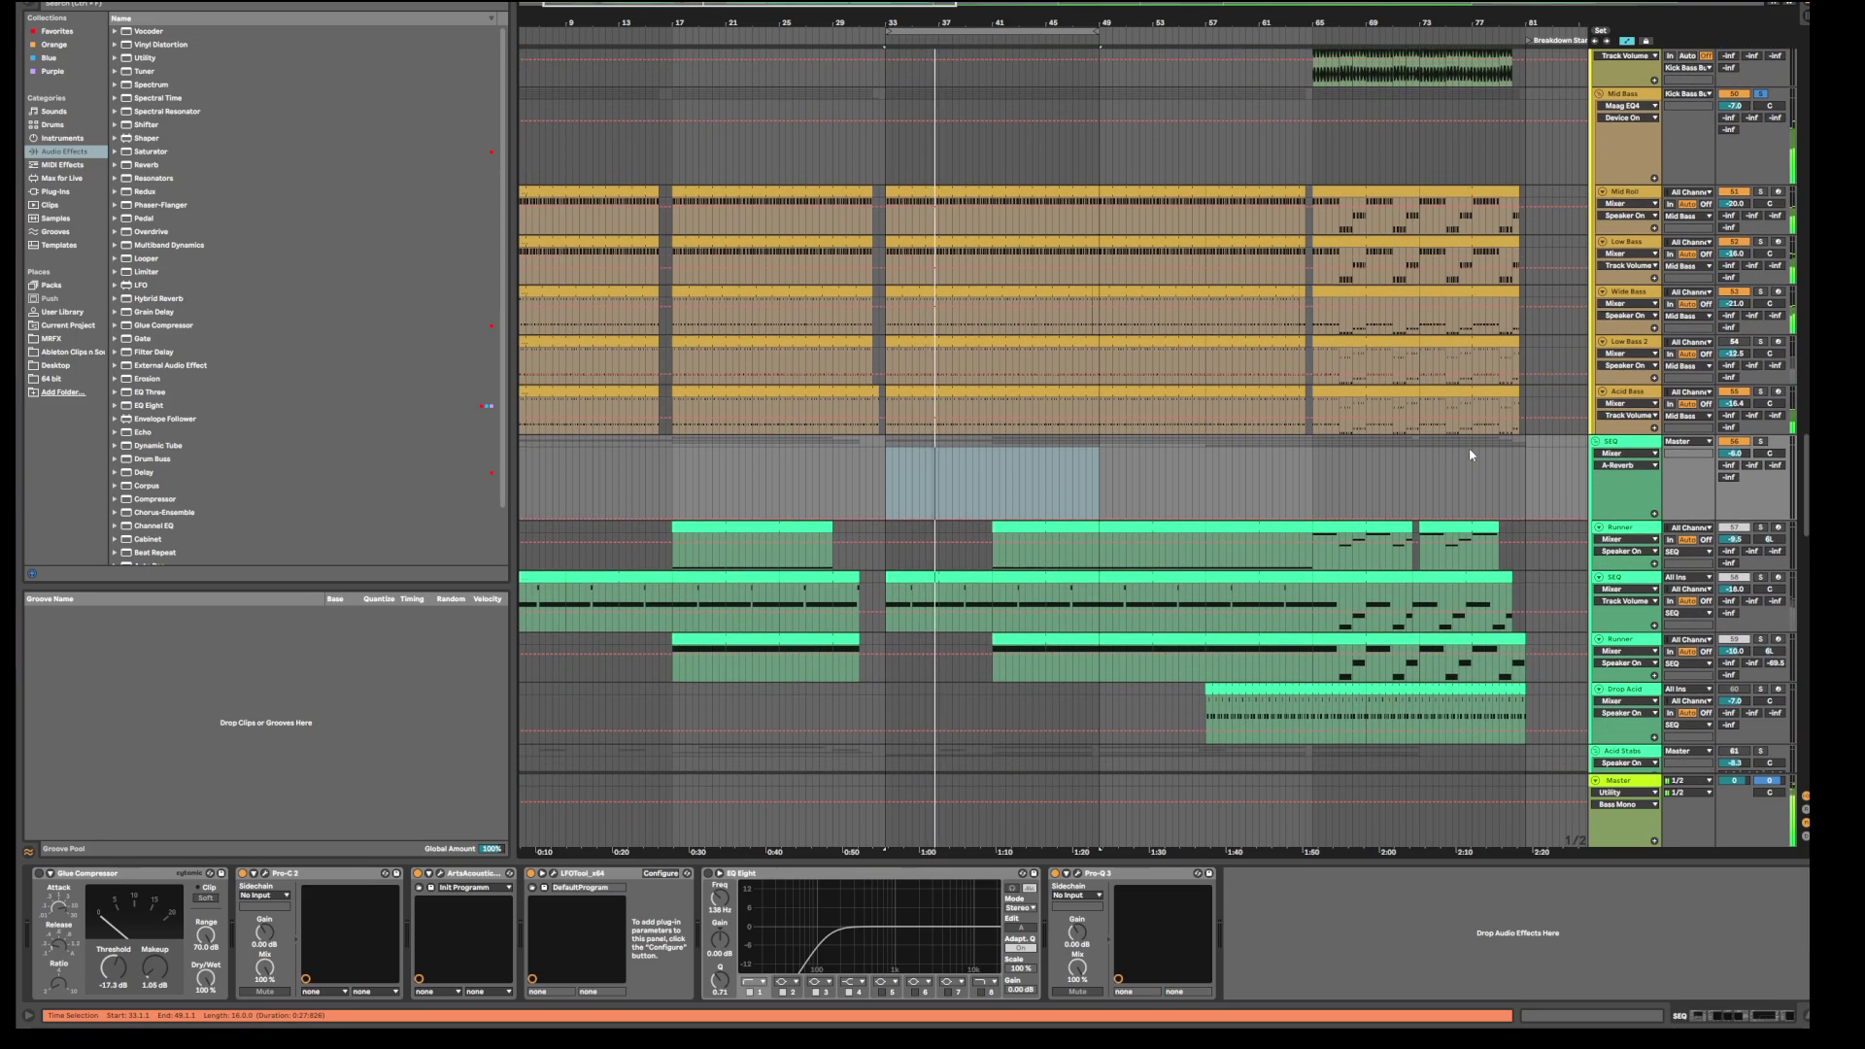
{"action": "scroll", "coordinate": [1470, 452], "scroll_direction": "up", "scroll_amount": 1}
{"action": "scroll", "coordinate": [1471, 451], "scroll_direction": "up", "scroll_amount": 1}
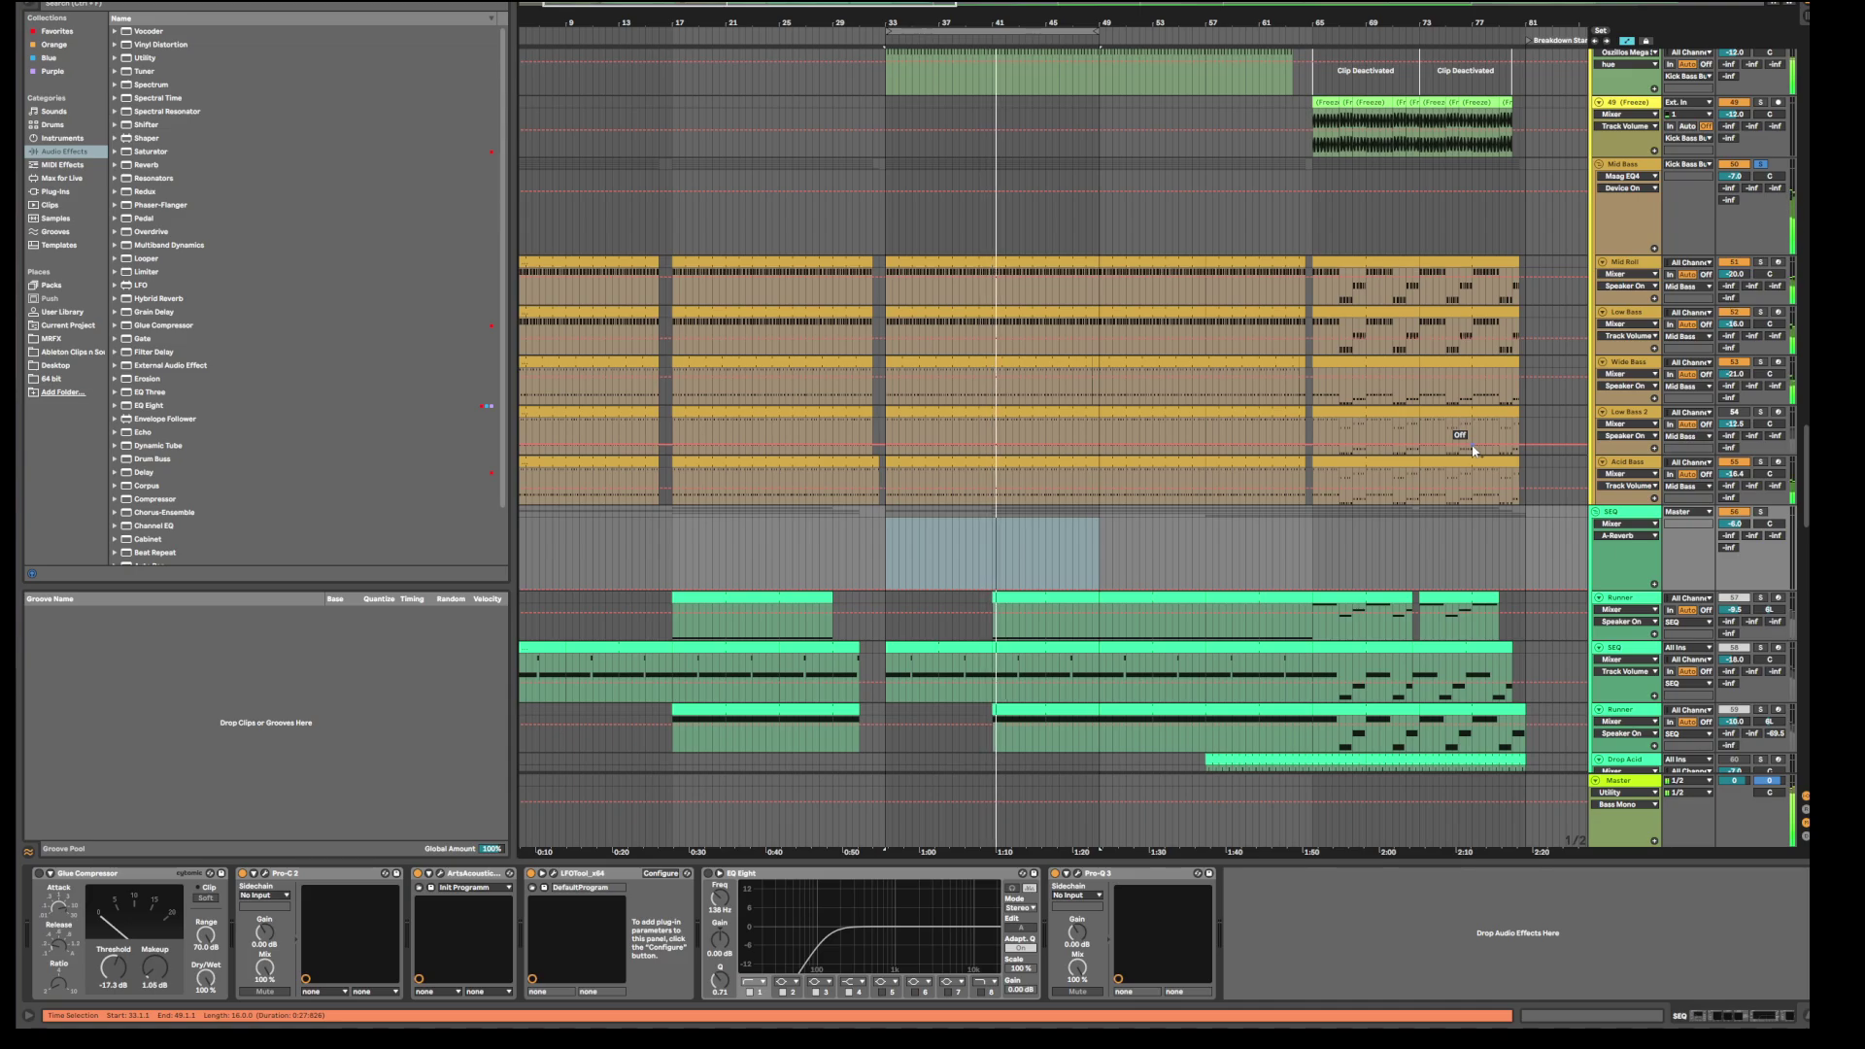
{"action": "scroll", "coordinate": [956, 552], "scroll_direction": "down", "scroll_amount": 3}
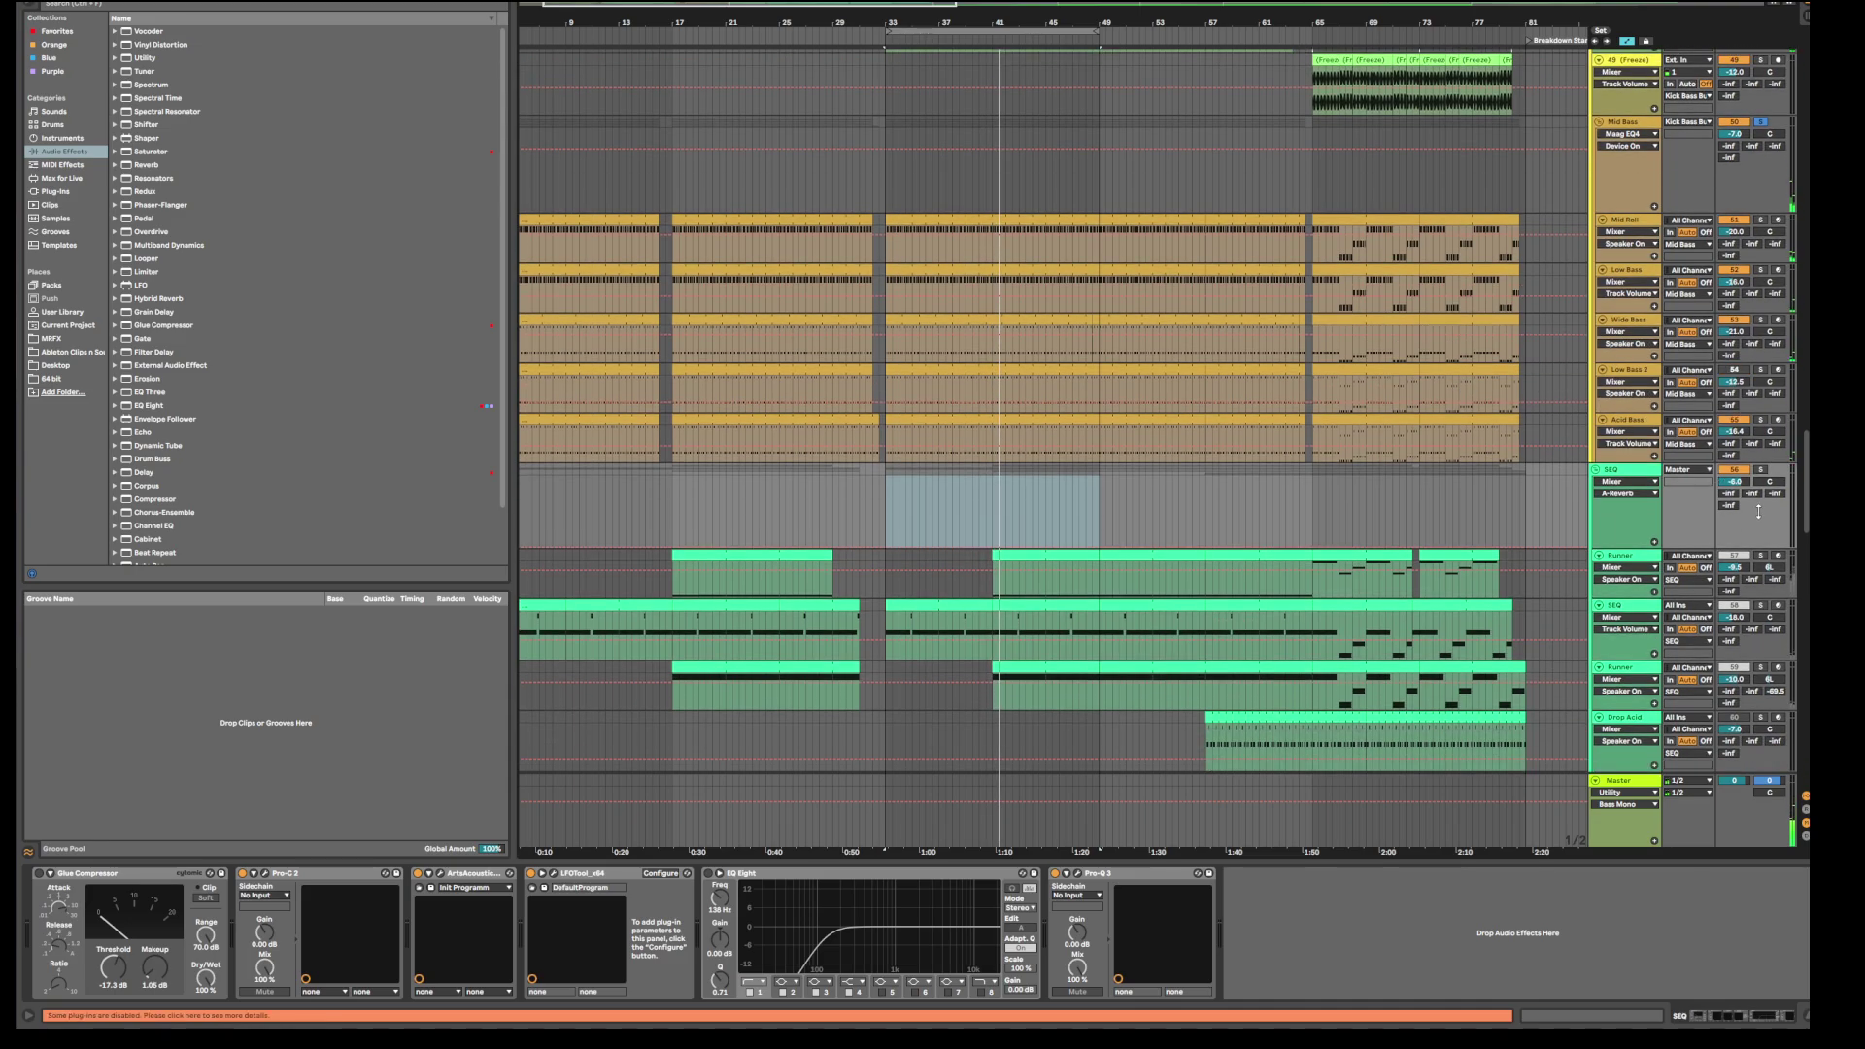
Step: Select bars 33 to 41 on the SEQ track, solo that track and play it on its own
{"action": "left_click", "coordinate": [955, 552]}
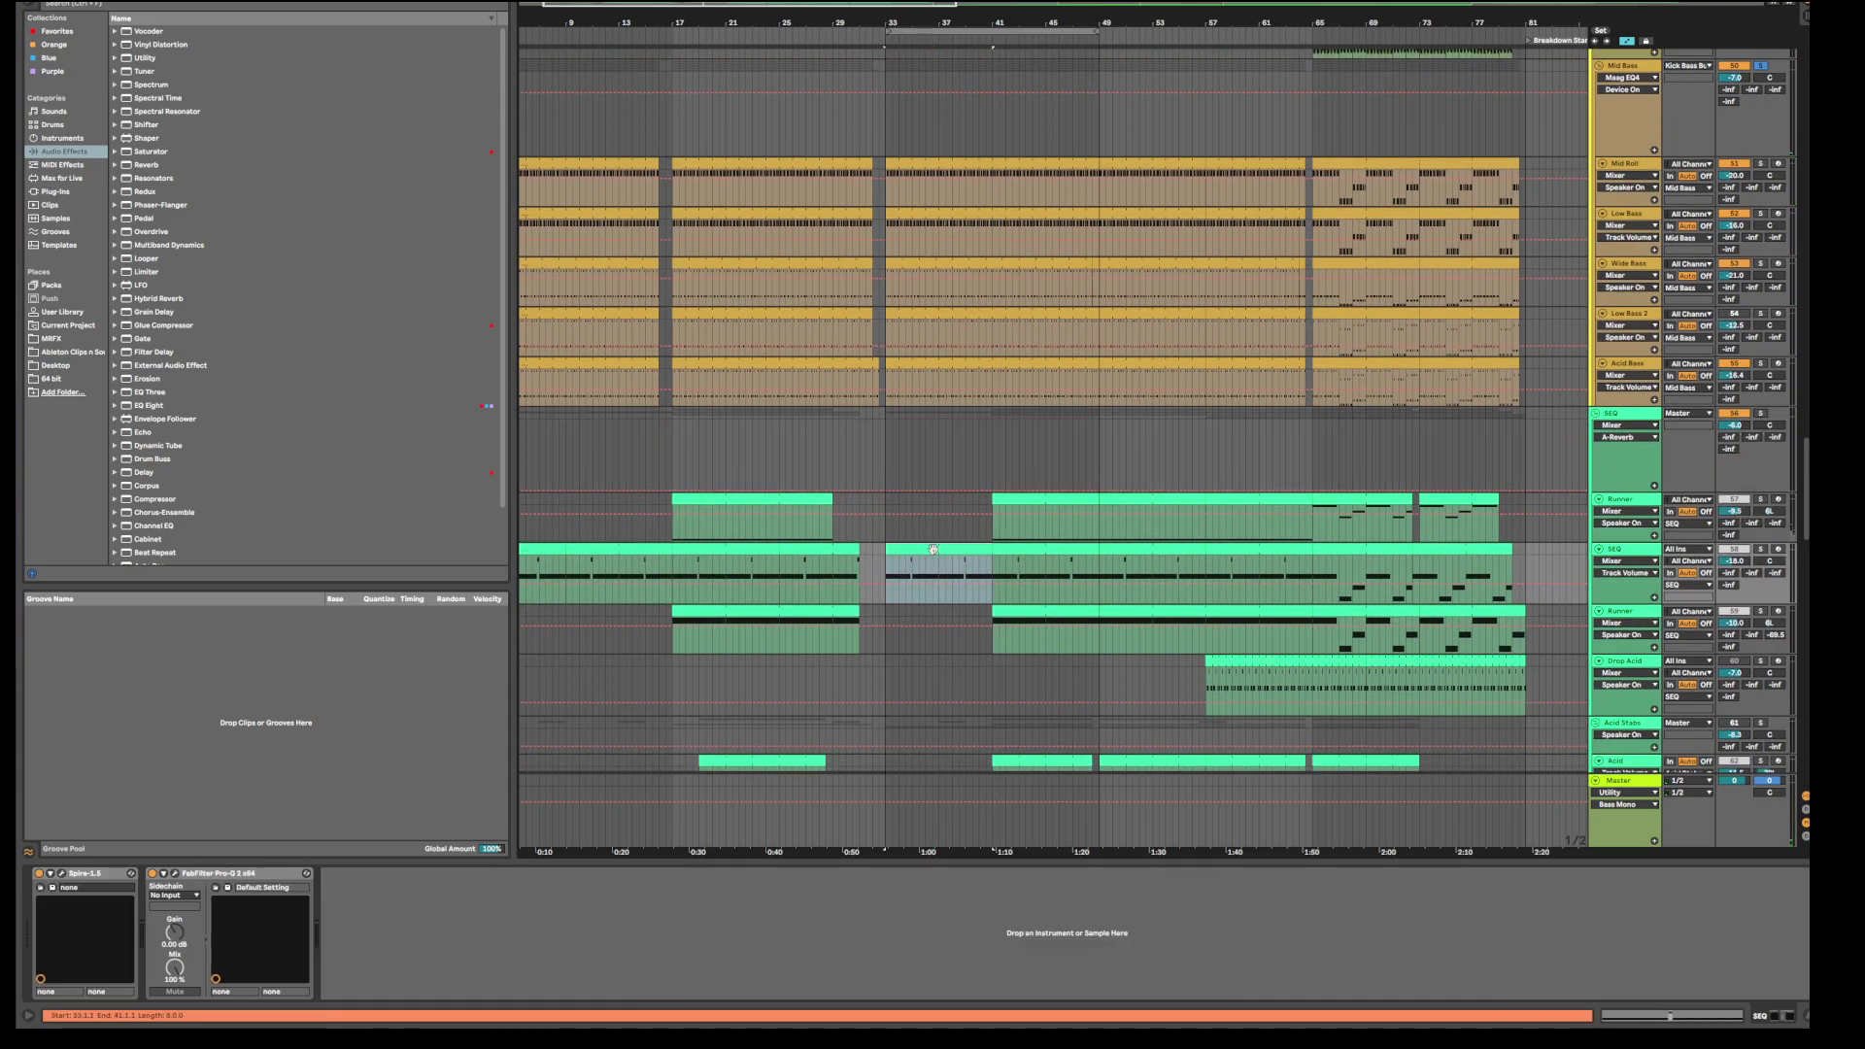
{"action": "left_click", "coordinate": [1761, 551]}
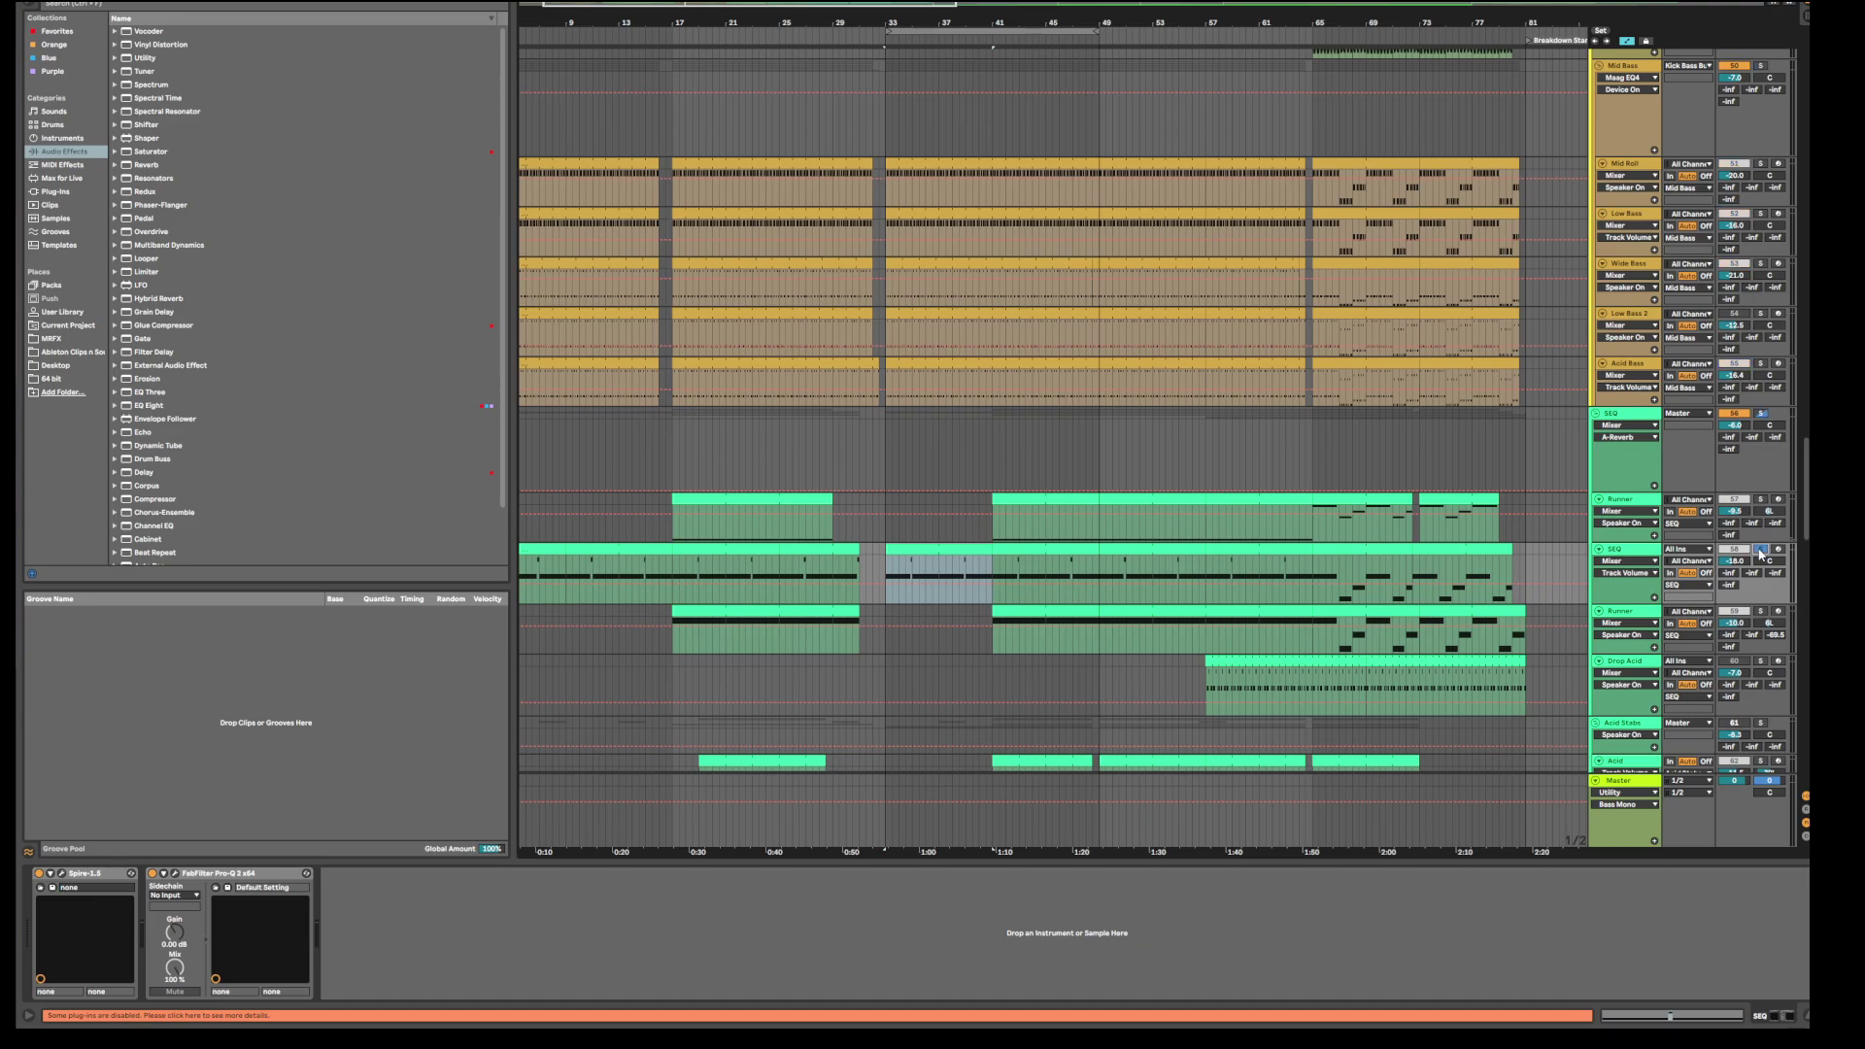
{"action": "left_click", "coordinate": [1007, 561]}
{"action": "key", "text": "space"}
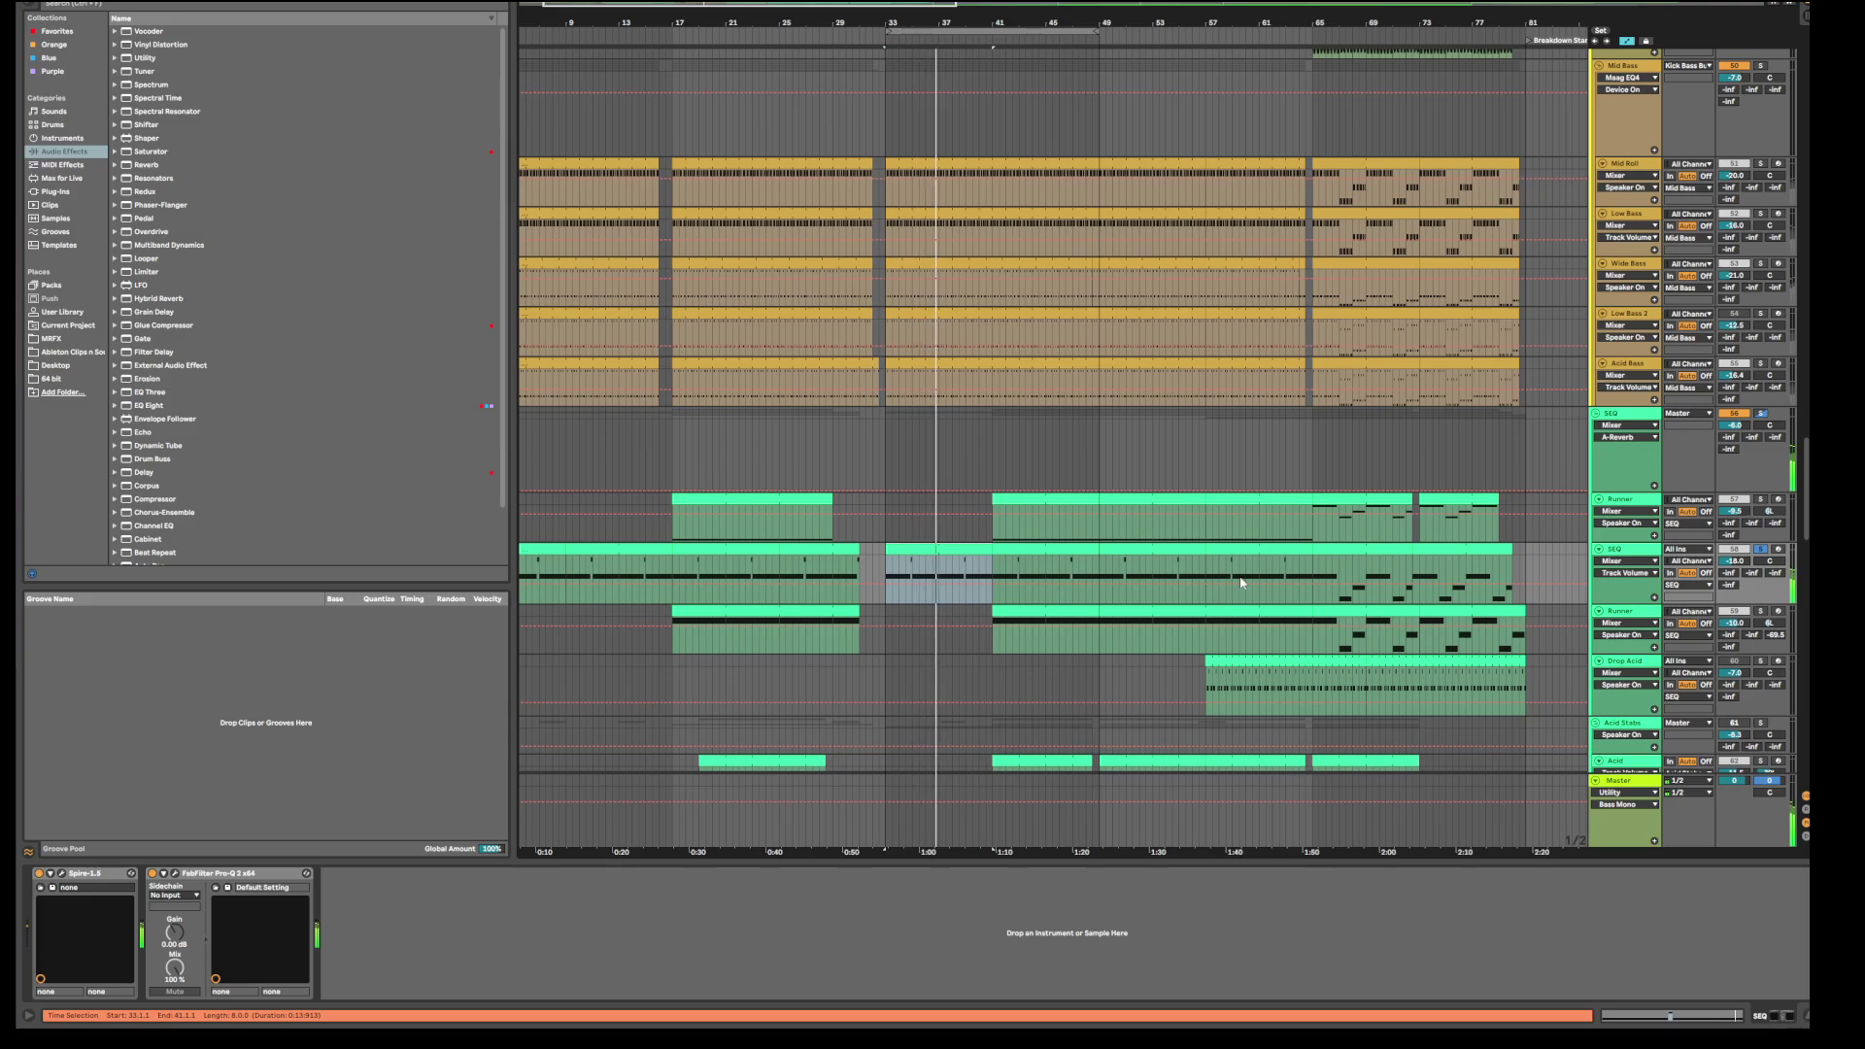
{"action": "key", "text": "space"}
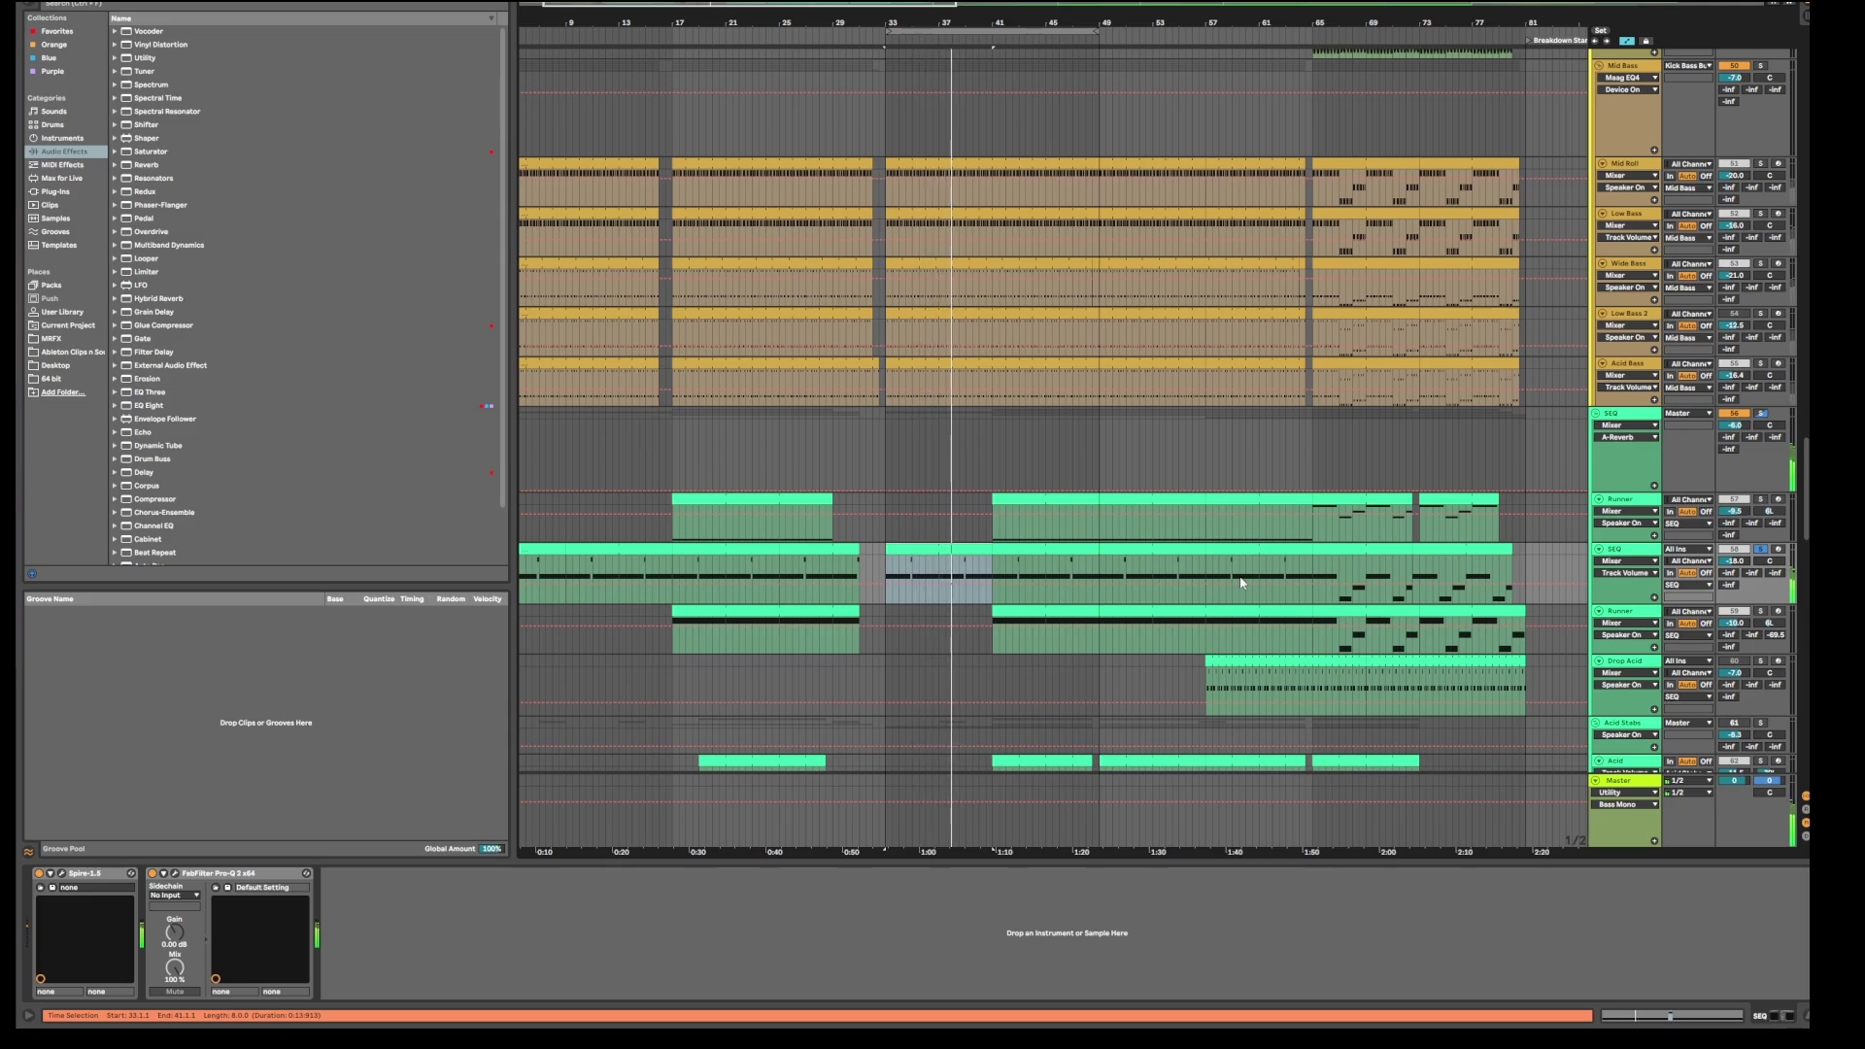
Step: Solo and play the upper Runner track from bar 41, with the lower Runner track as well, and stop playback
{"action": "left_click", "coordinate": [1038, 499]}
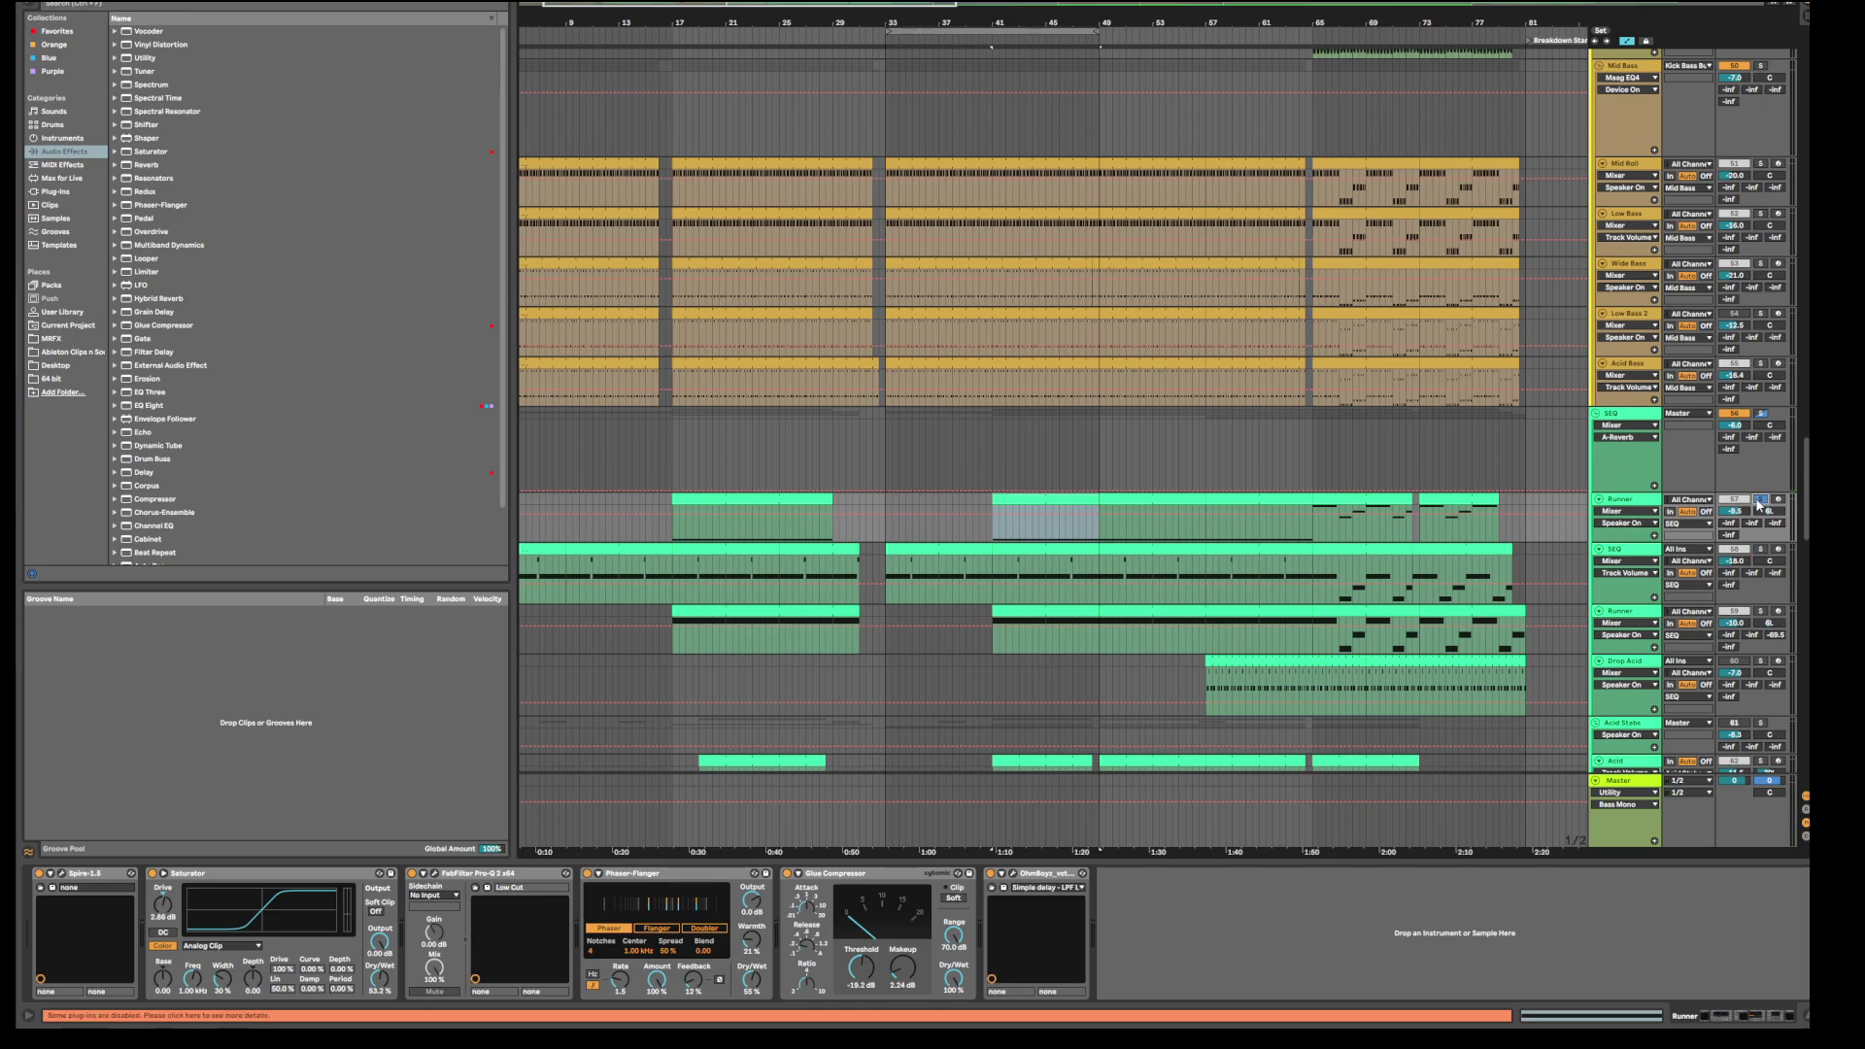
{"action": "key", "text": "space"}
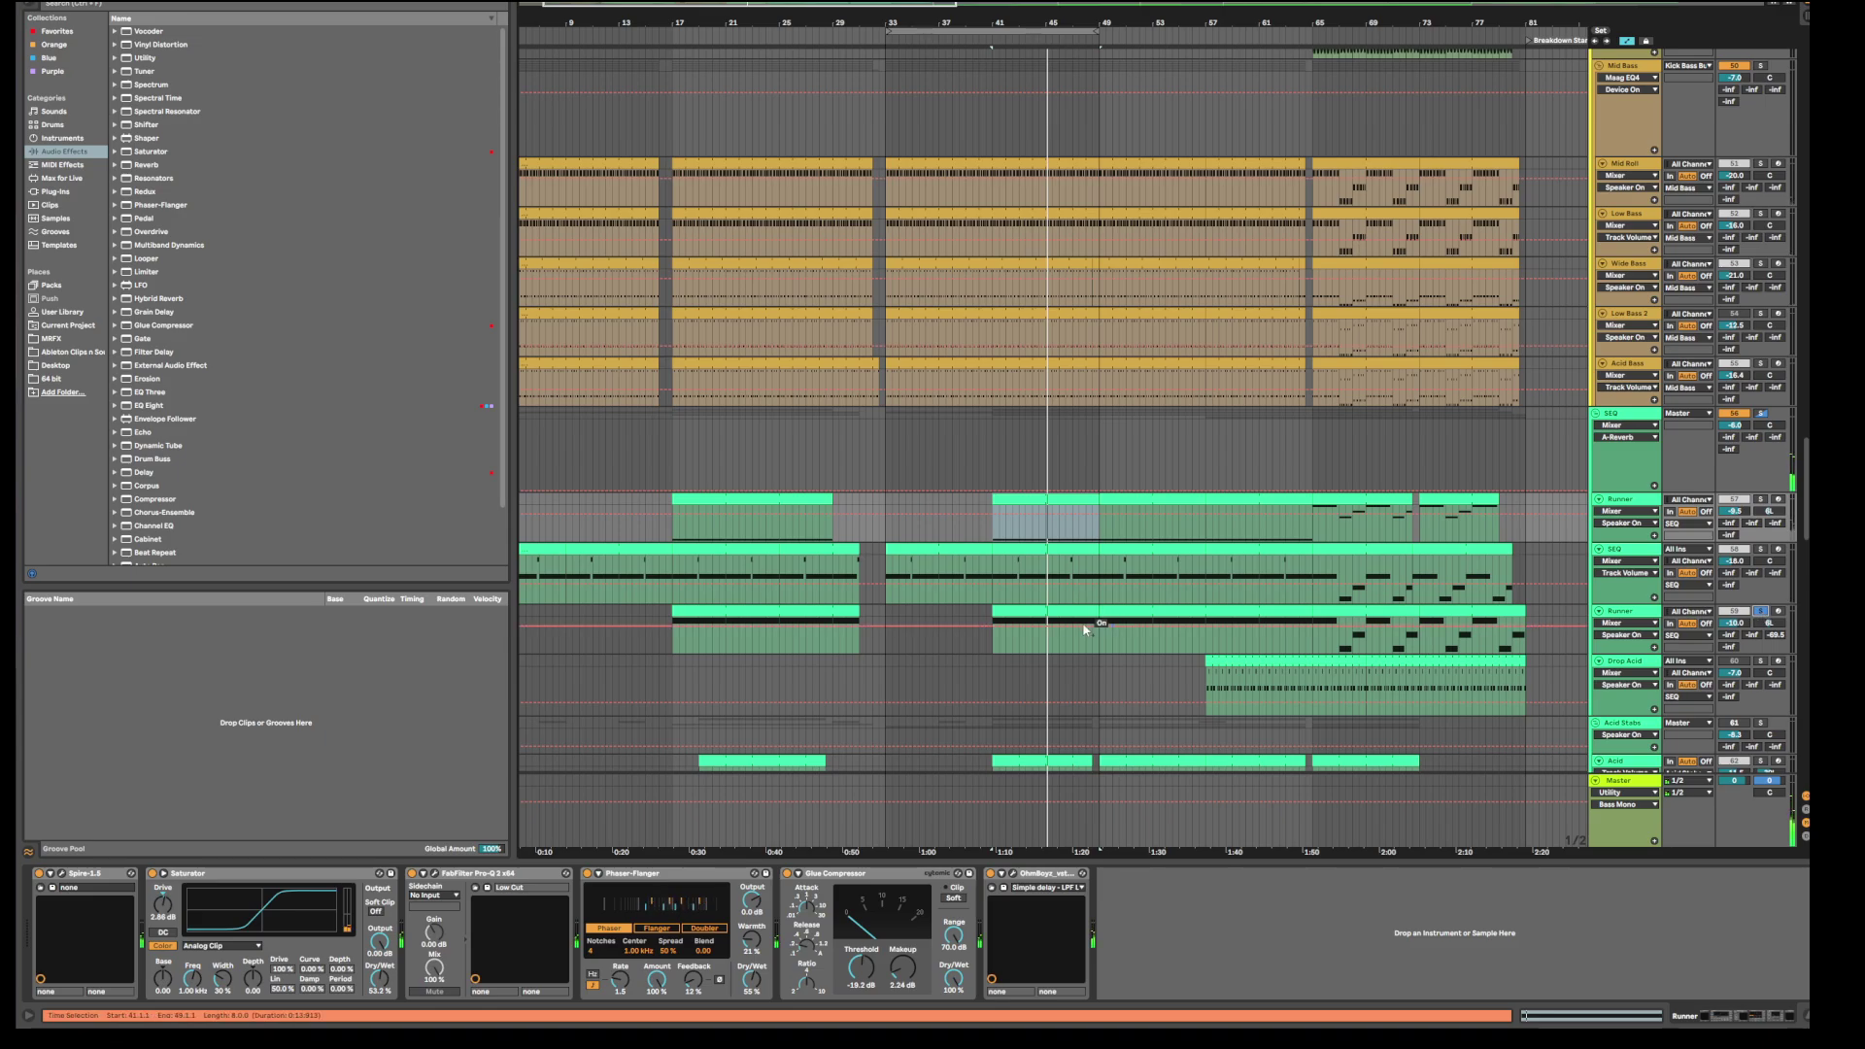
{"action": "left_click", "coordinate": [1038, 610]}
{"action": "key", "text": "space"}
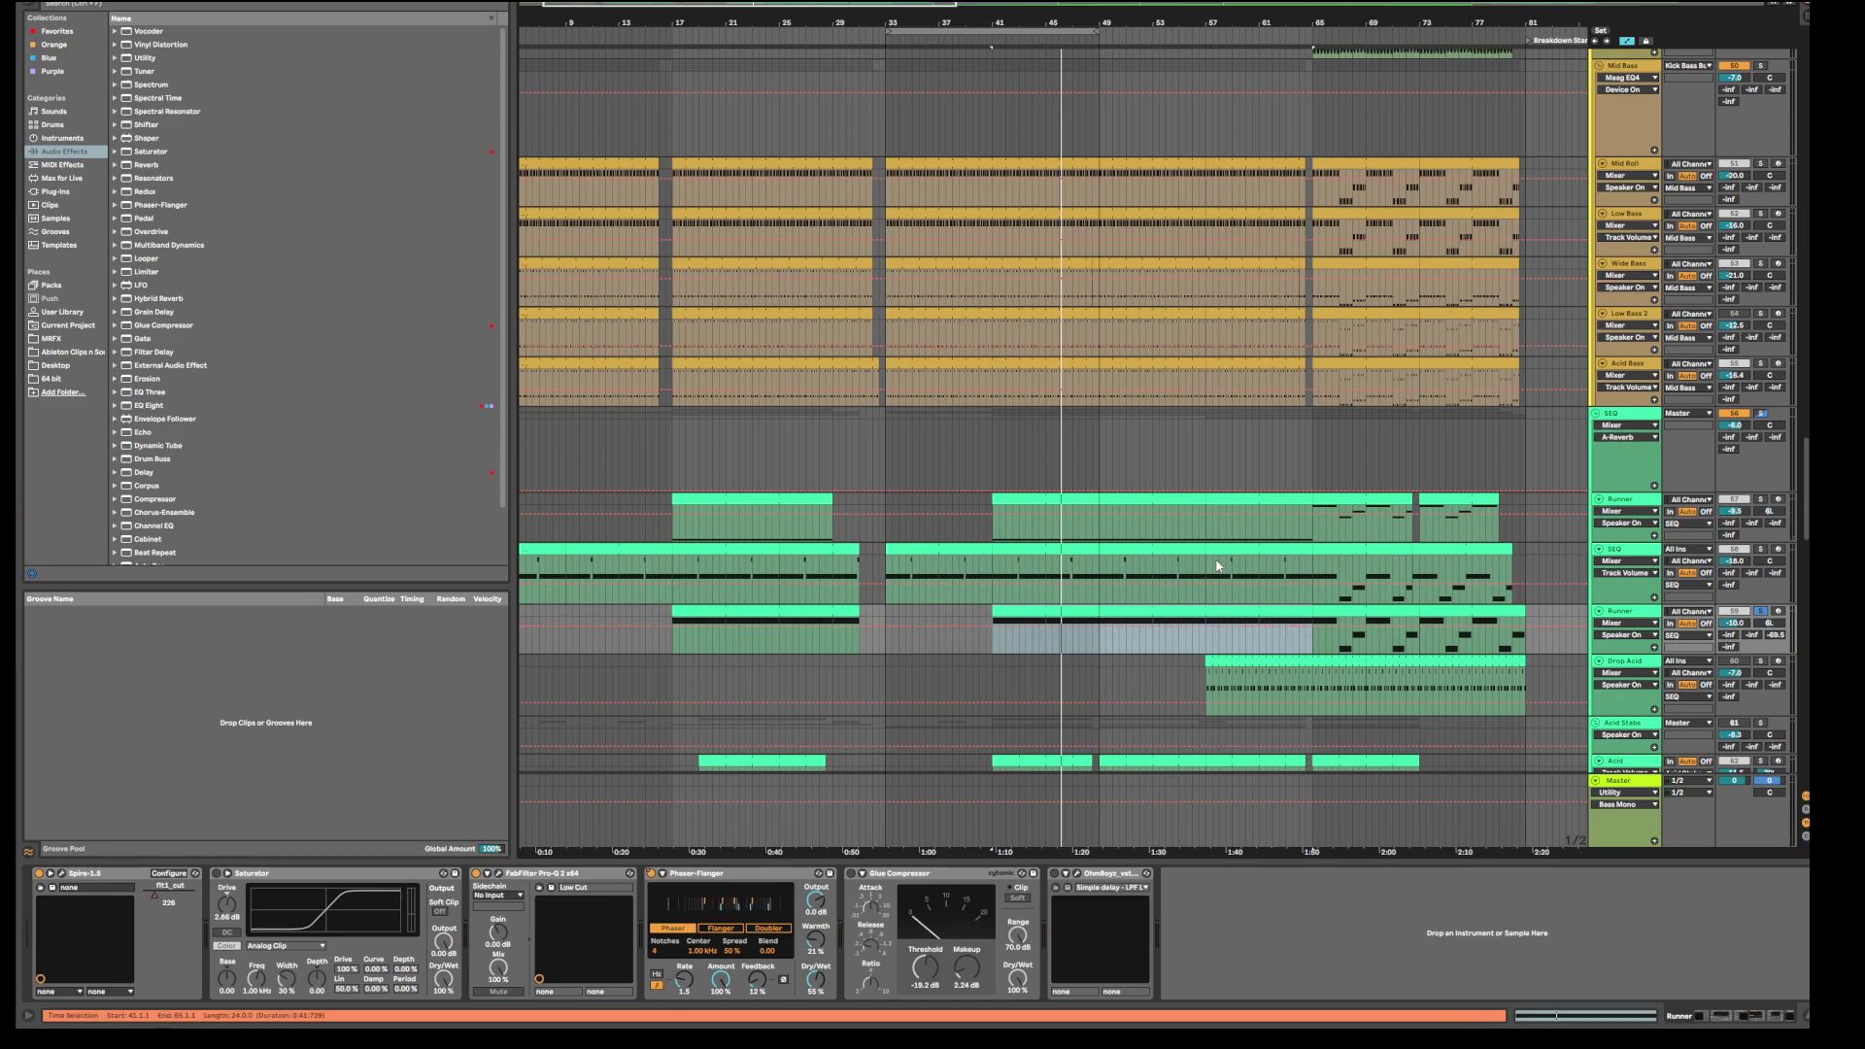
Step: Compare the device chains of the two Runner tracks and the SEQ track, focusing on the Phaser-Flanger
{"action": "left_click", "coordinate": [741, 877]}
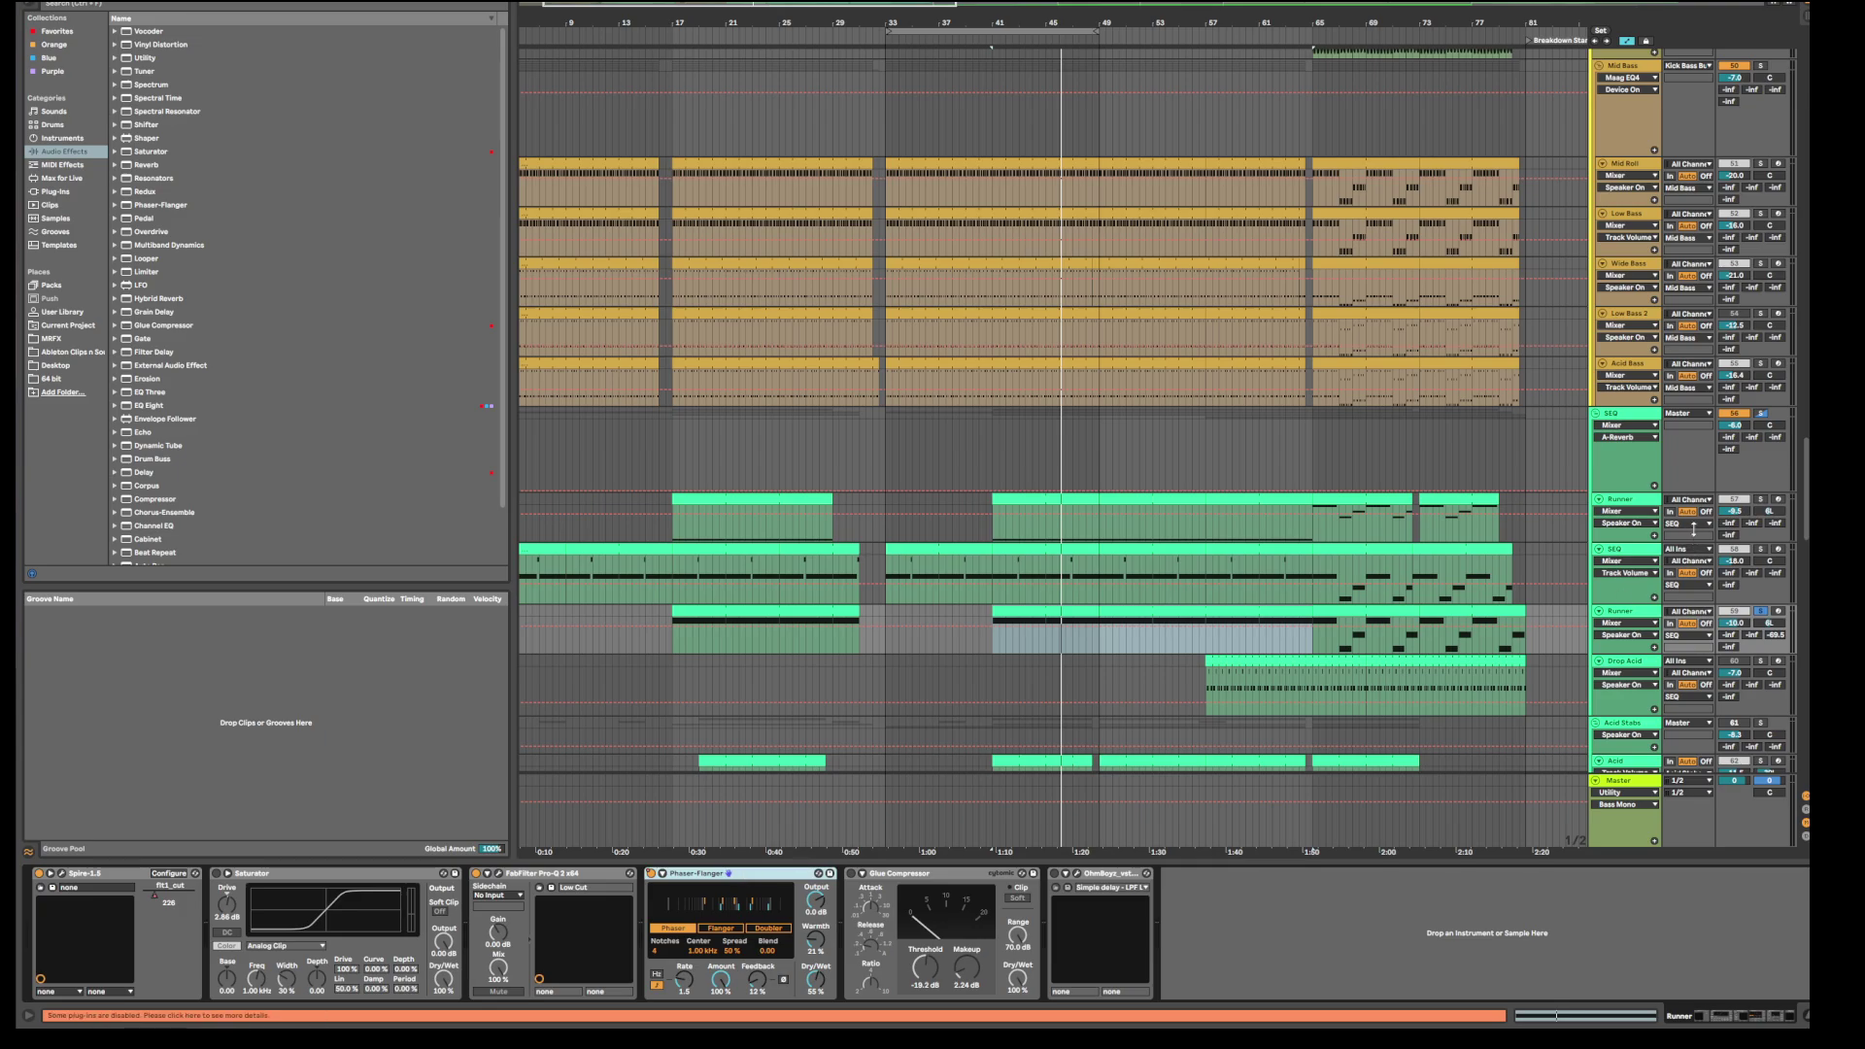
{"action": "left_click", "coordinate": [1620, 501]}
{"action": "left_click", "coordinate": [683, 875]}
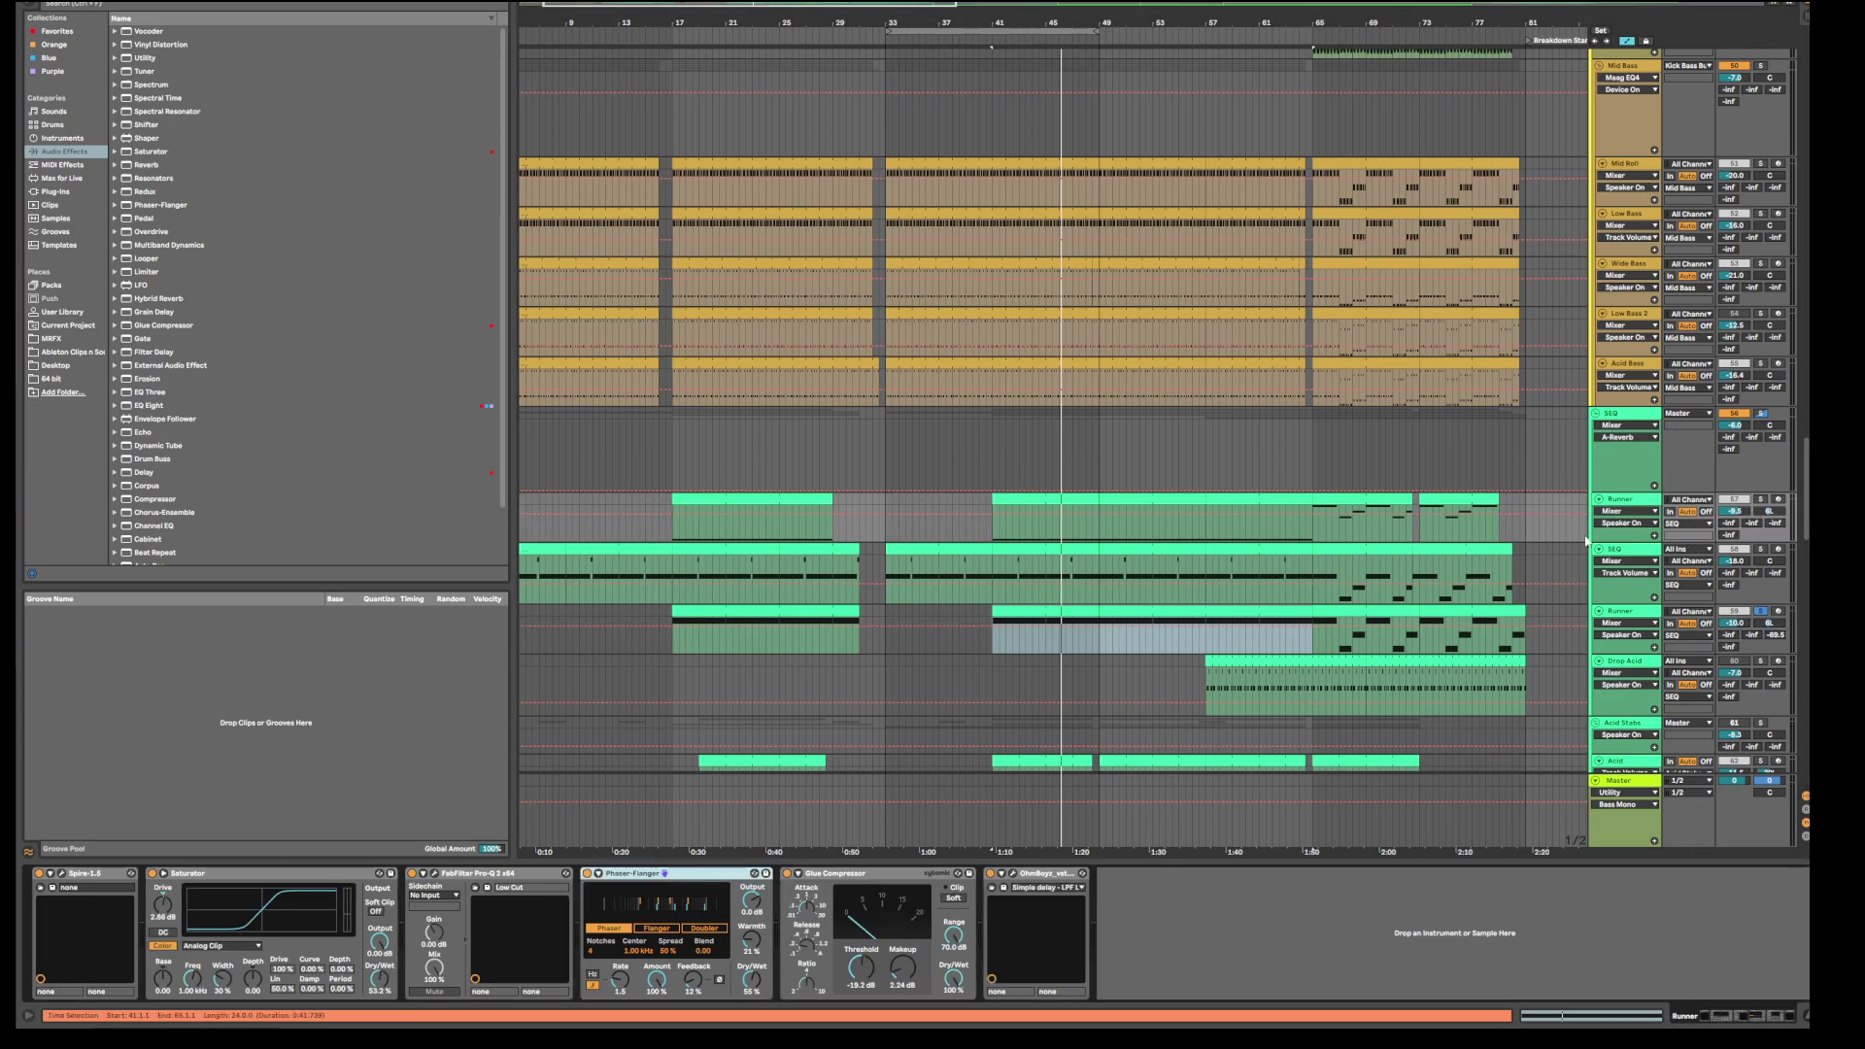
{"action": "left_click", "coordinate": [1623, 560]}
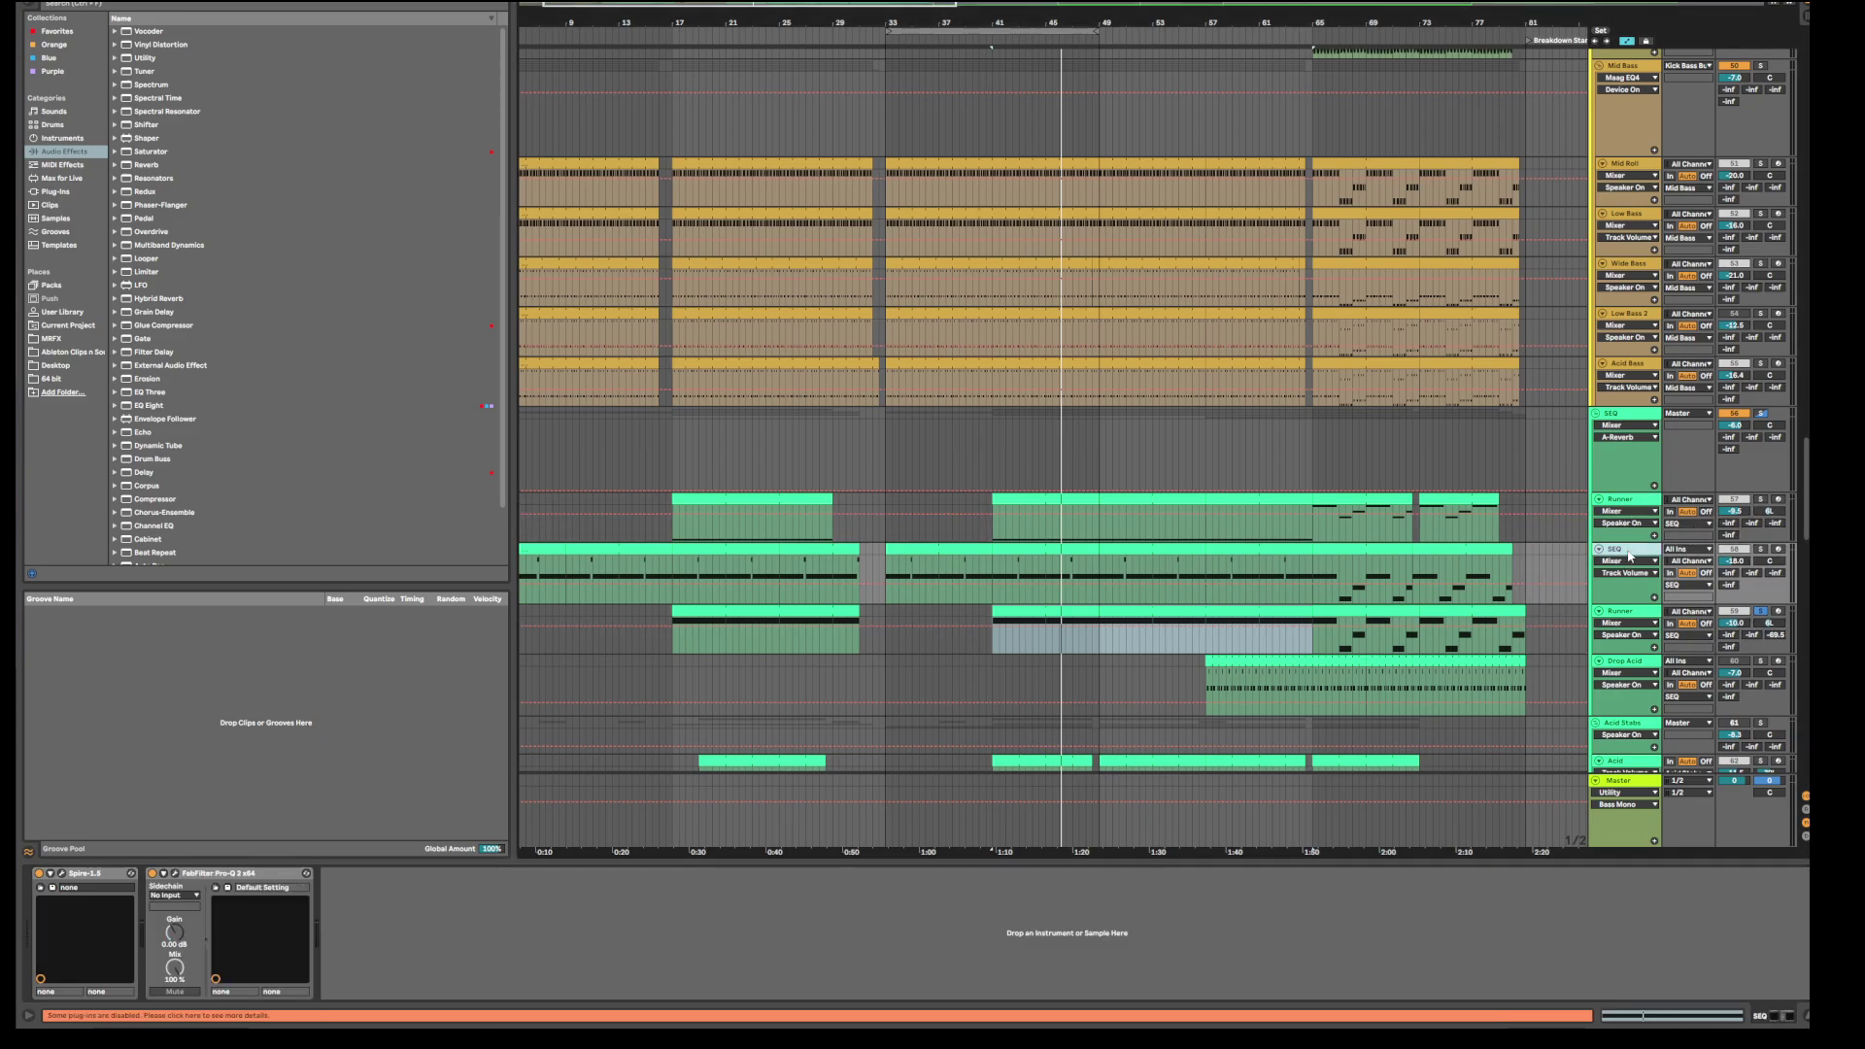
{"action": "left_click", "coordinate": [1632, 503]}
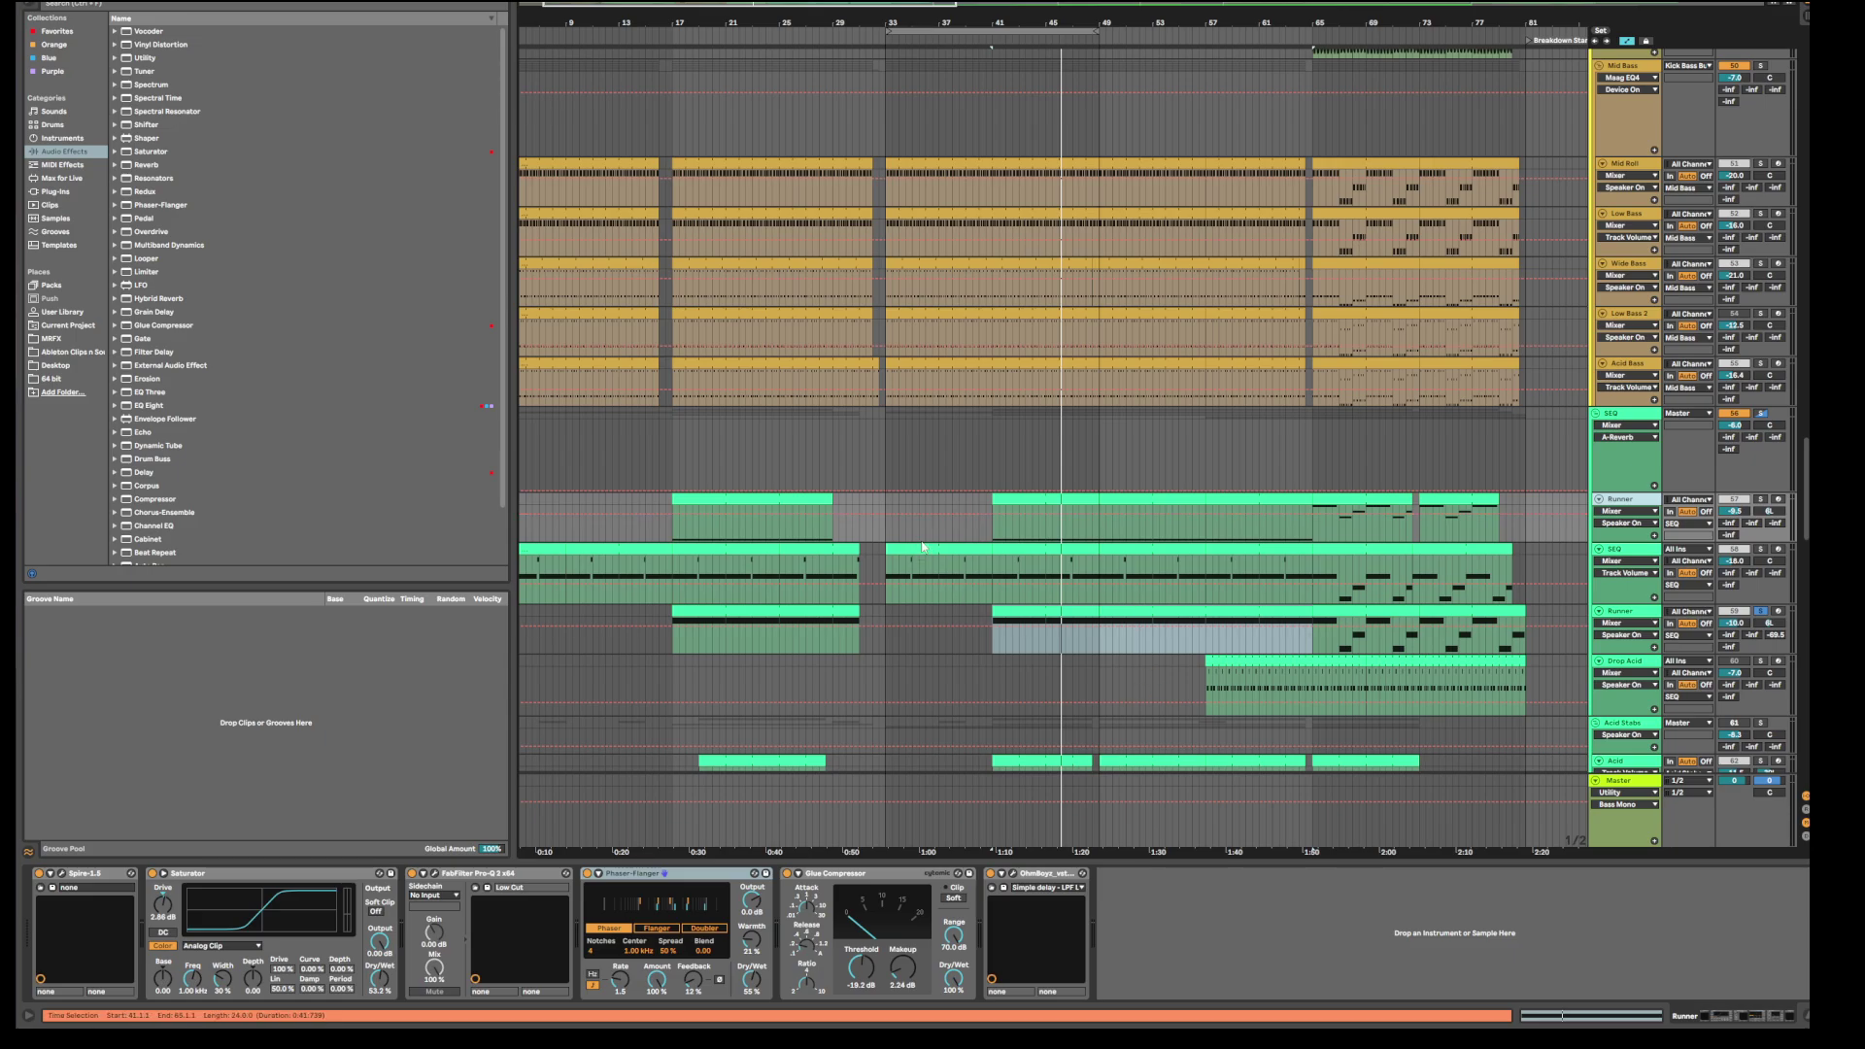
{"action": "left_click", "coordinate": [923, 546]}
{"action": "left_click", "coordinate": [1021, 496]}
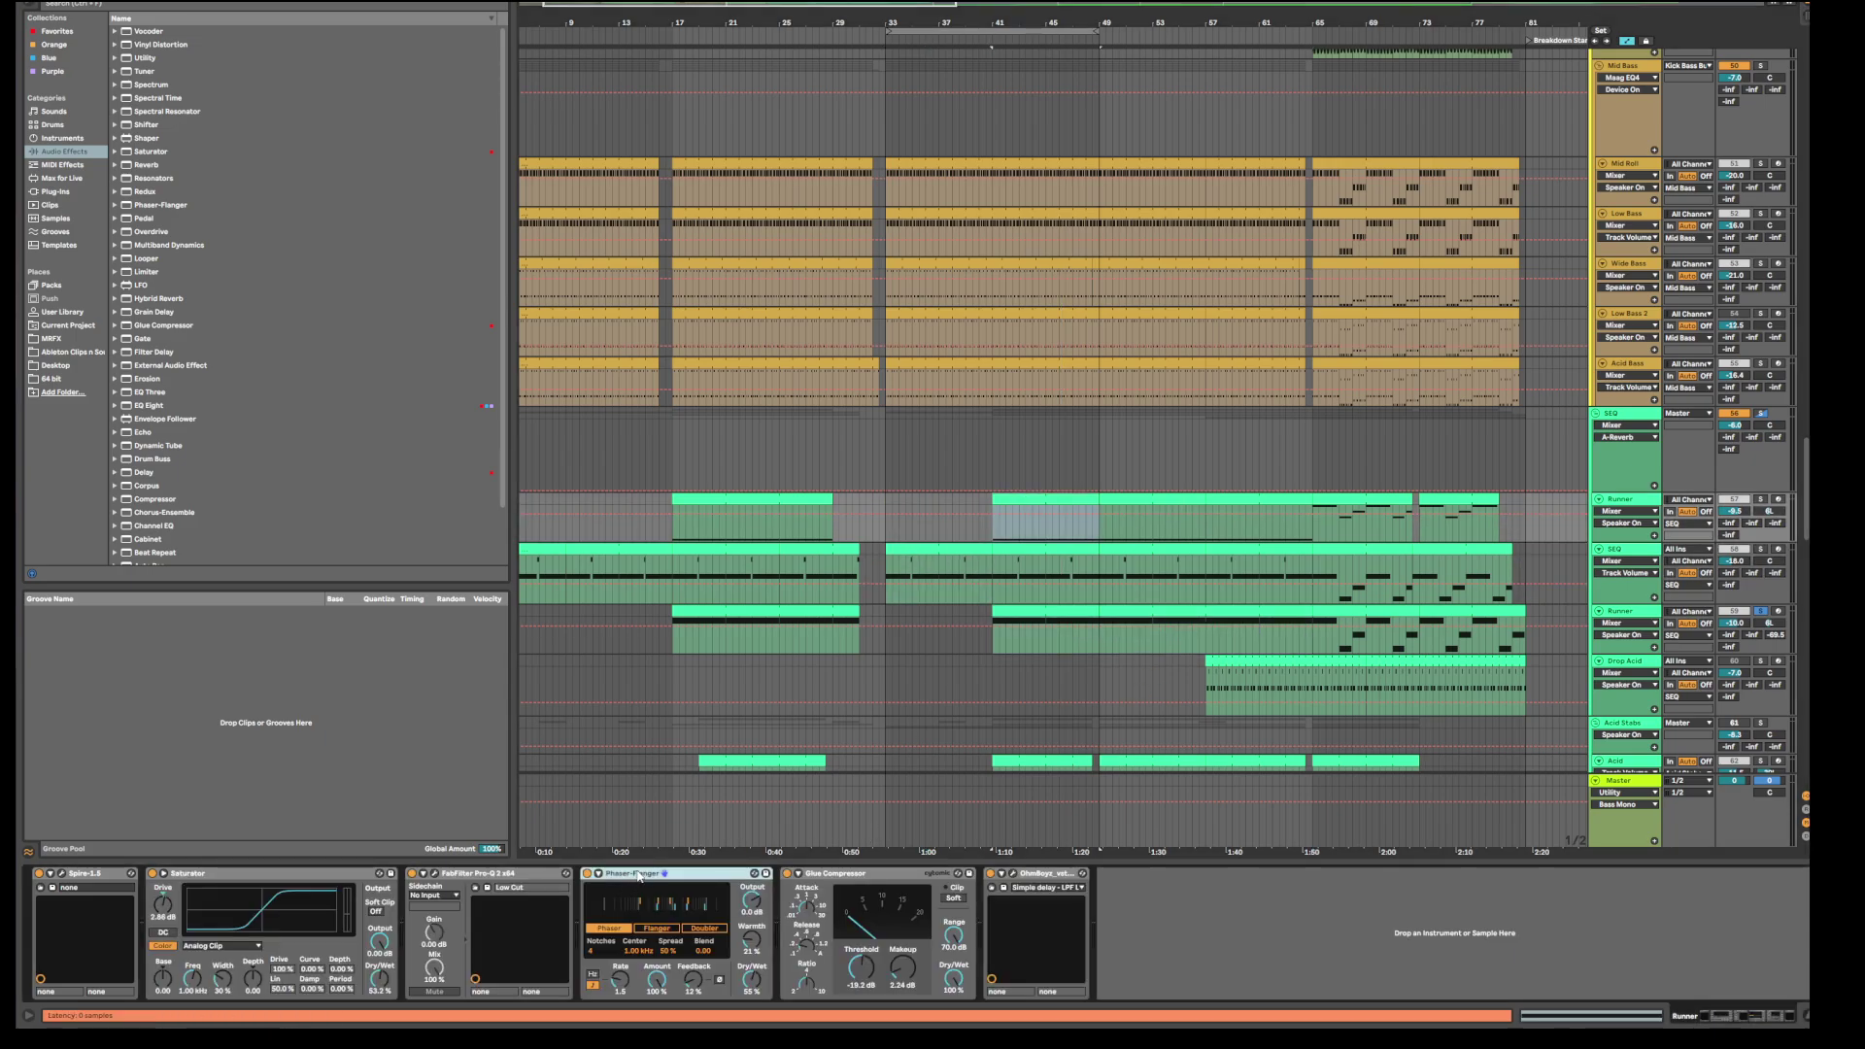
{"action": "left_click", "coordinate": [1046, 614]}
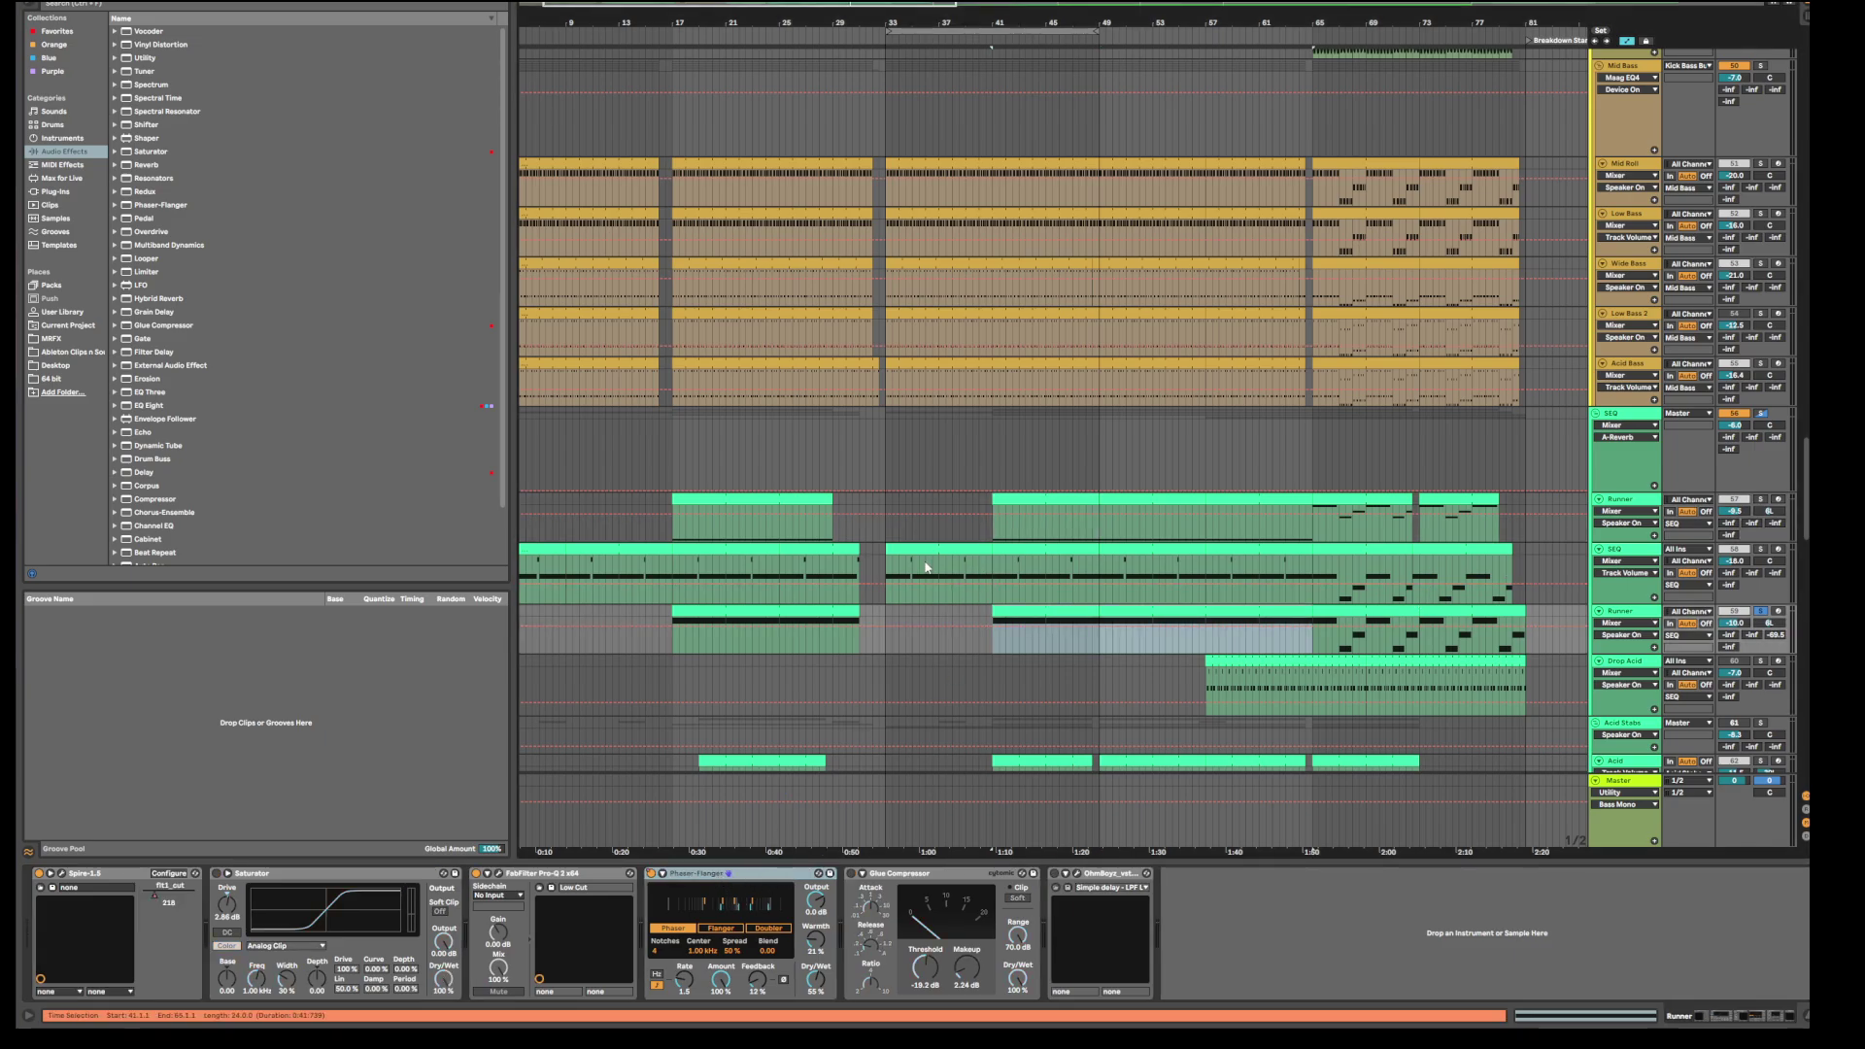
Step: Examine the Mid Roll track's devices and the Mid Bass group's effect chain
{"action": "scroll", "coordinate": [935, 492], "scroll_direction": "up", "scroll_amount": 2}
{"action": "left_click", "coordinate": [946, 207]}
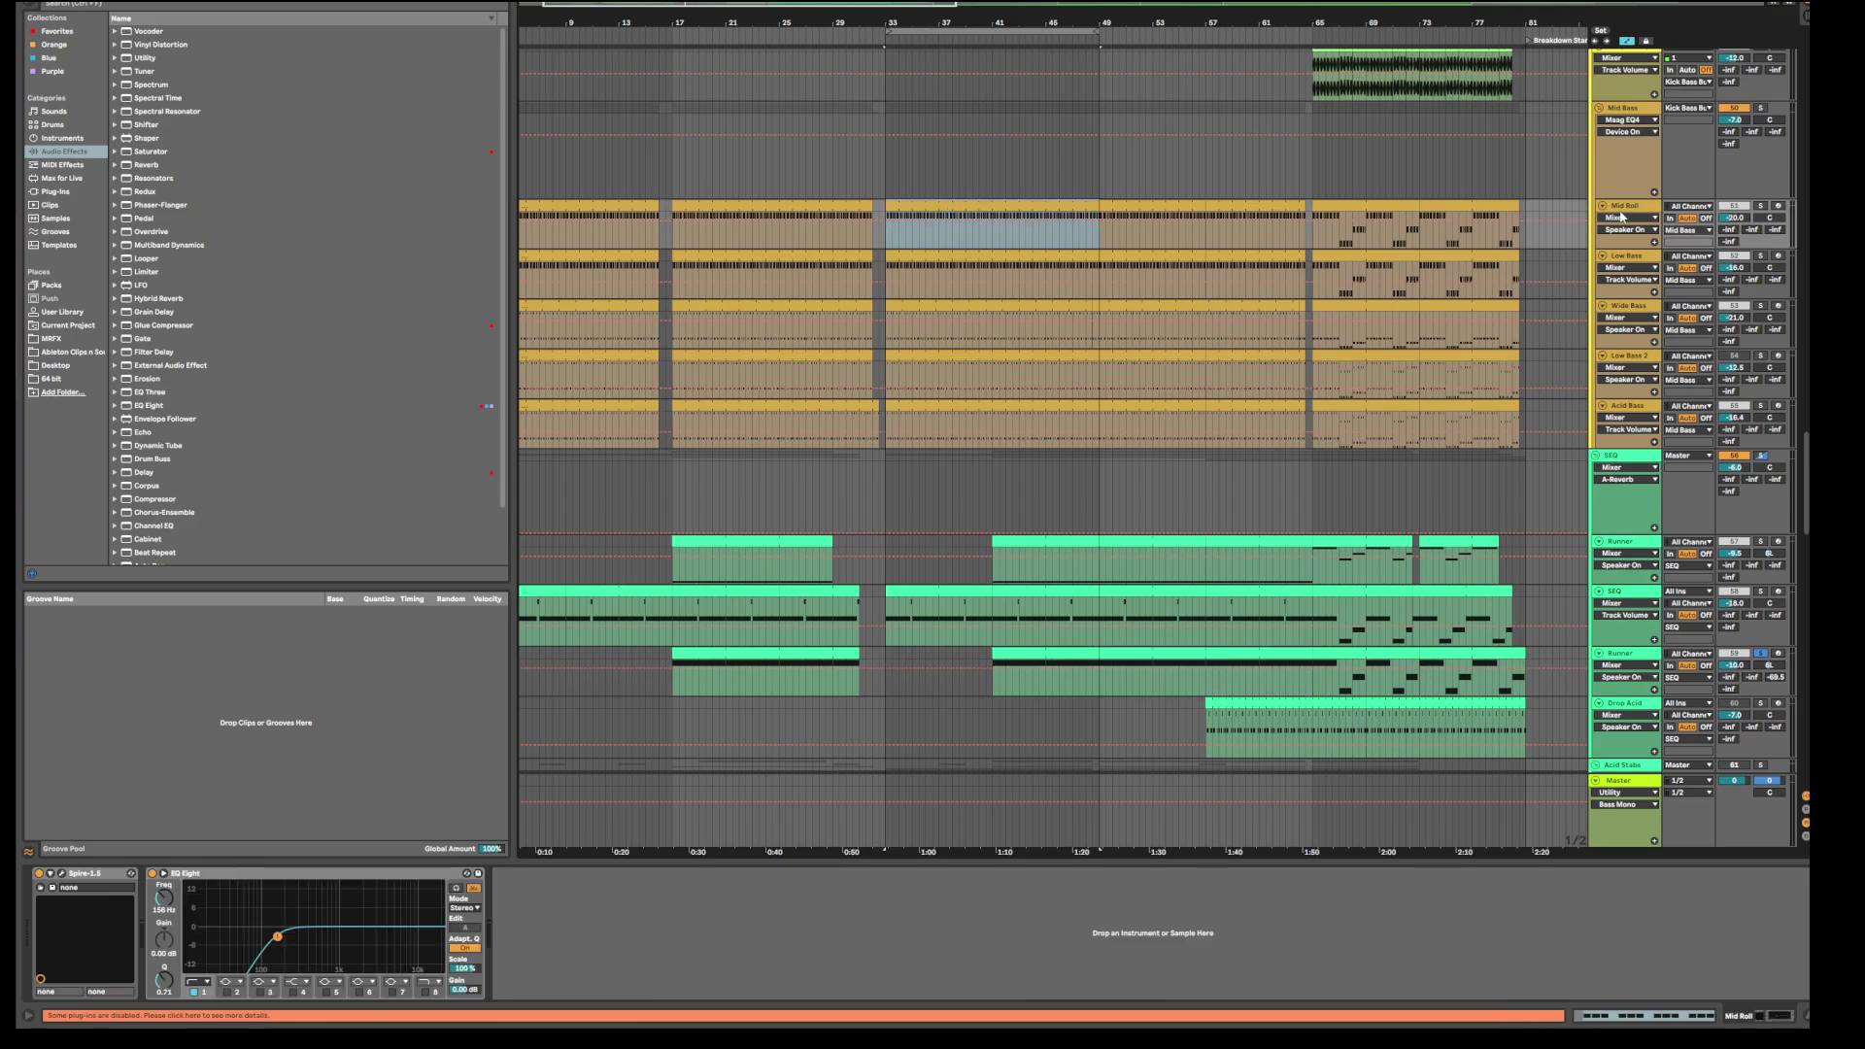
{"action": "left_click", "coordinate": [1642, 111]}
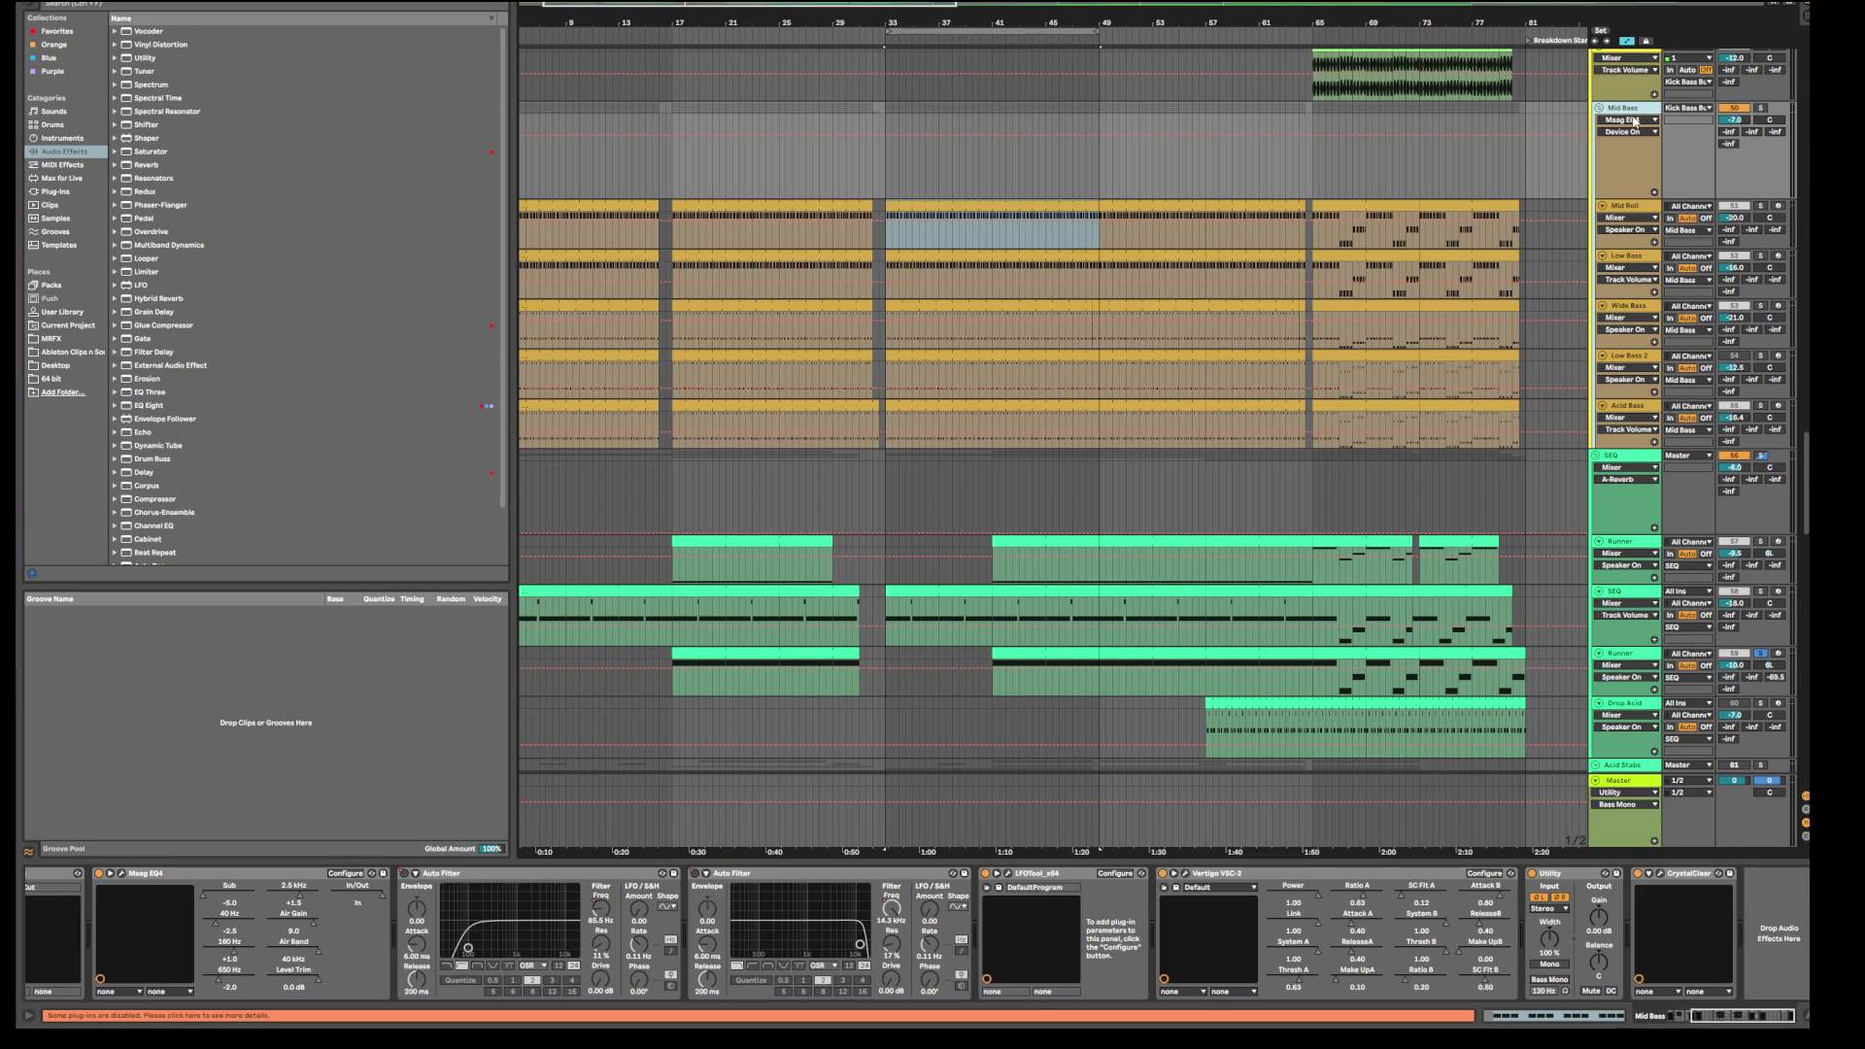
{"action": "scroll", "coordinate": [1635, 120], "scroll_direction": "up", "scroll_amount": 3}
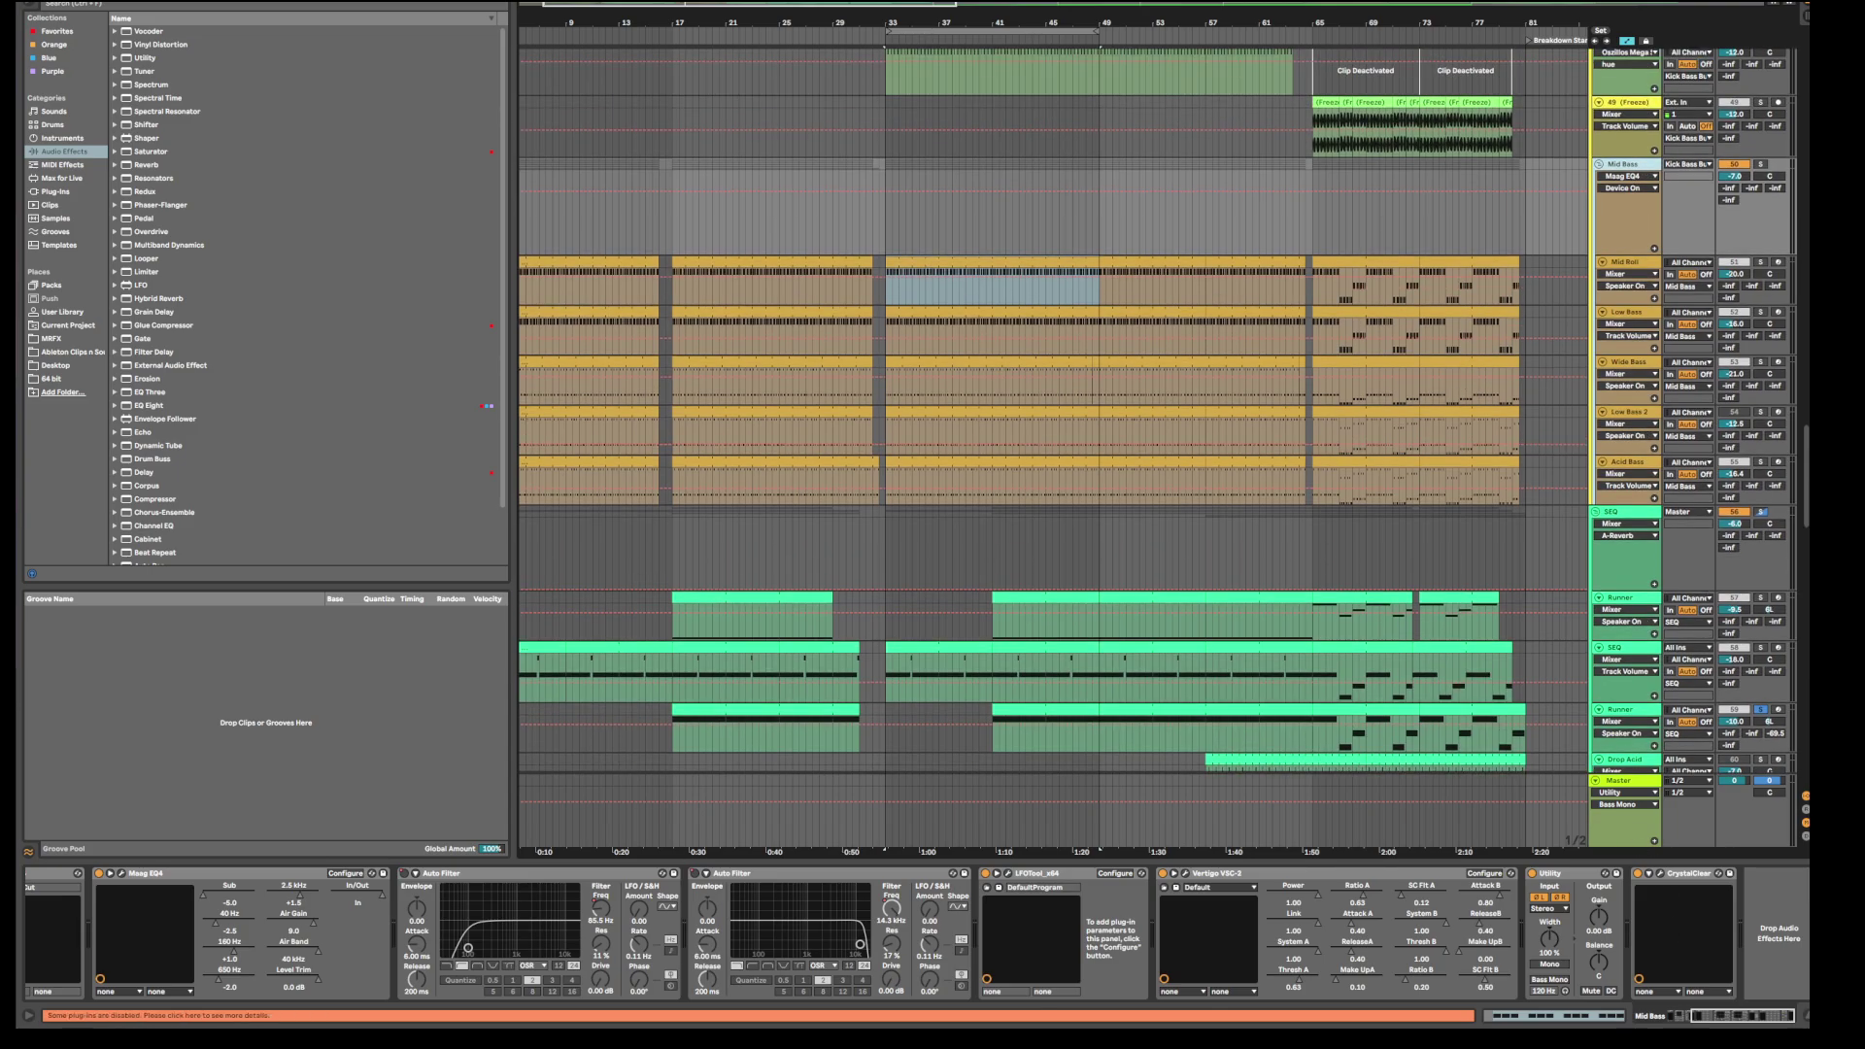
{"action": "left_click", "coordinate": [1688, 1013]}
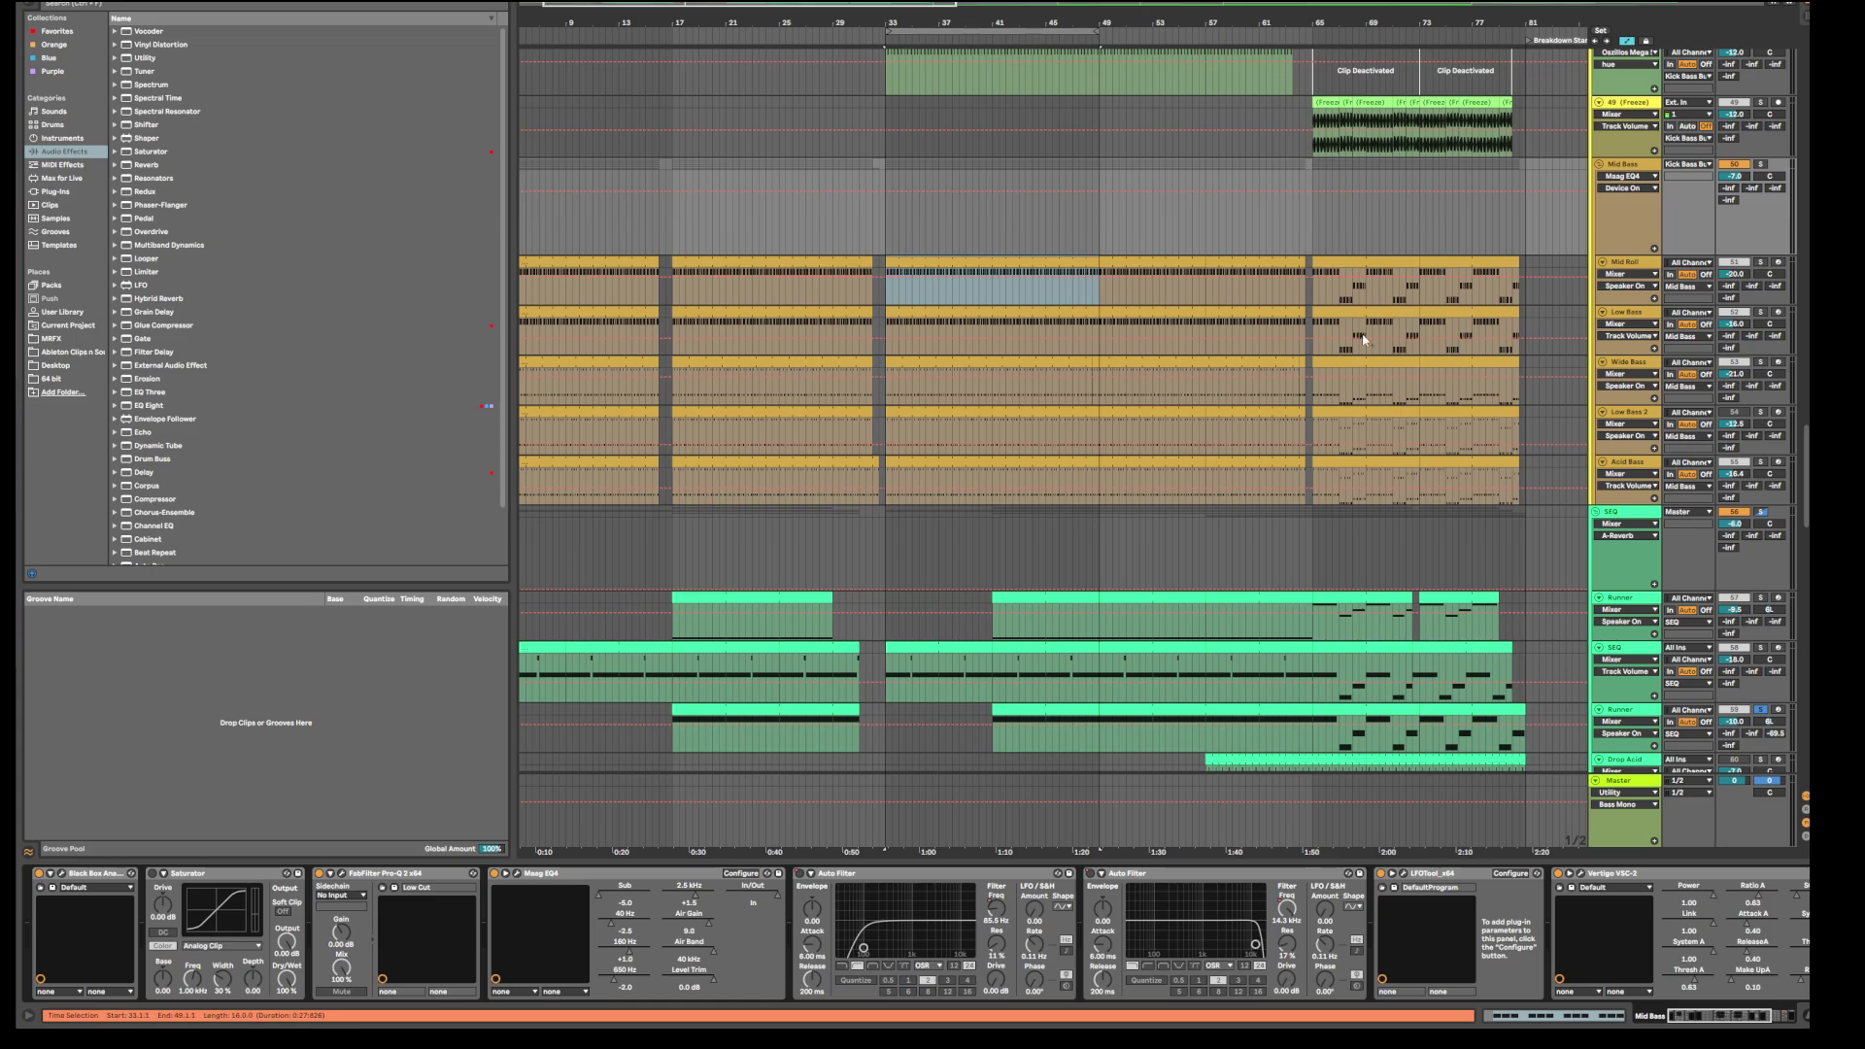
Step: Compare the Mid Roll and SEQ clips at bar 33 and play from there with the Mid Bass group soloed
{"action": "left_click", "coordinate": [907, 648]}
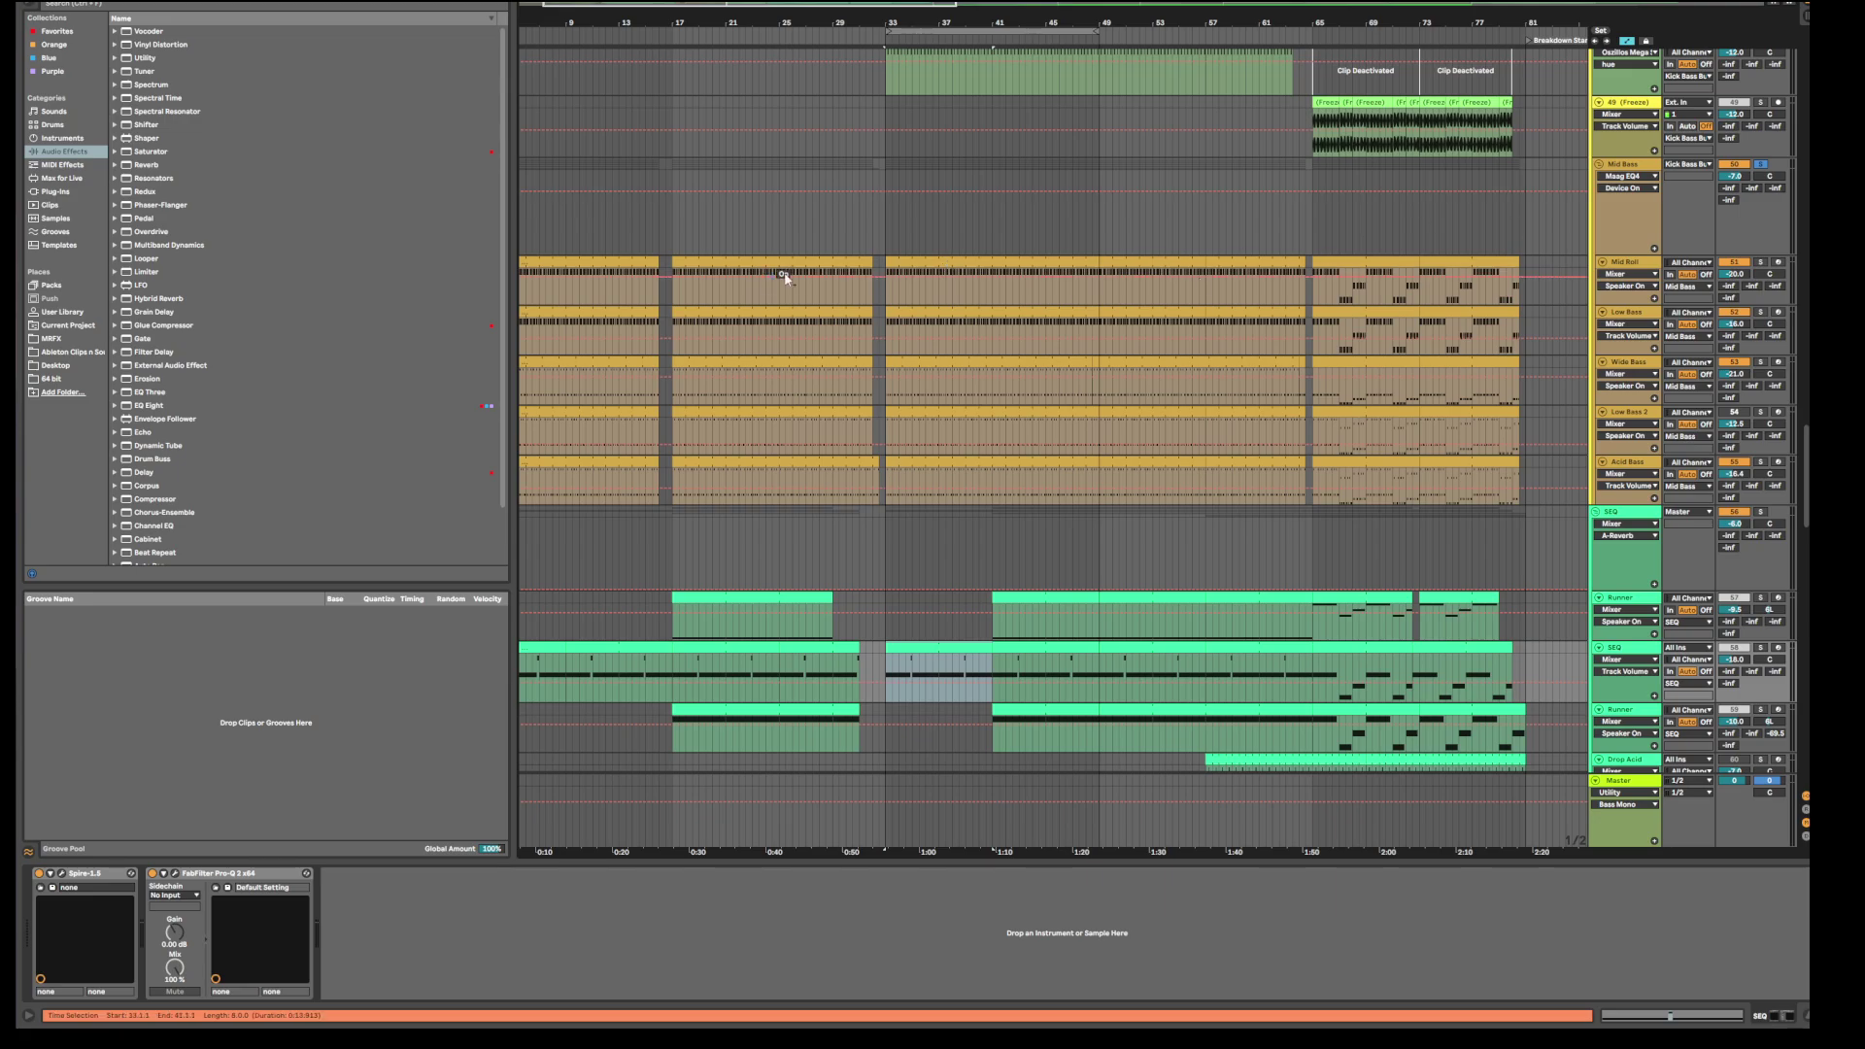
{"action": "left_click", "coordinate": [949, 263]}
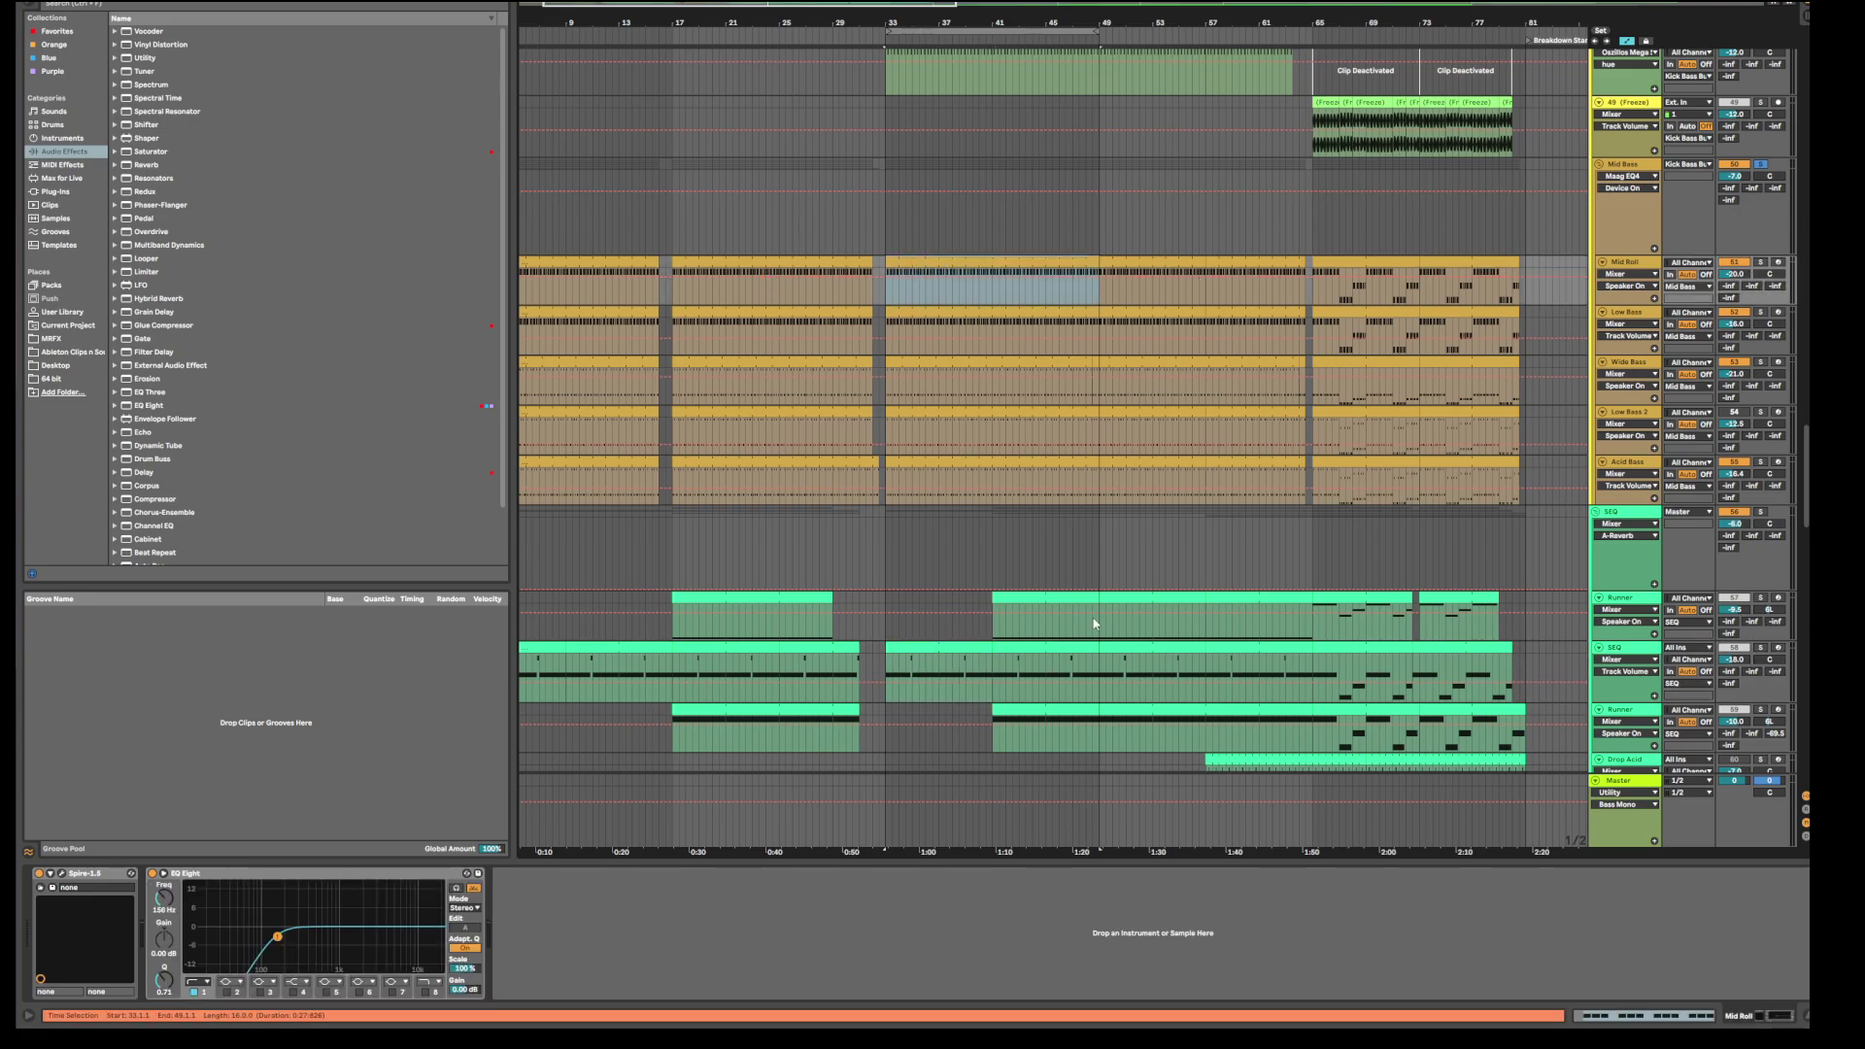
{"action": "left_click", "coordinate": [946, 647]}
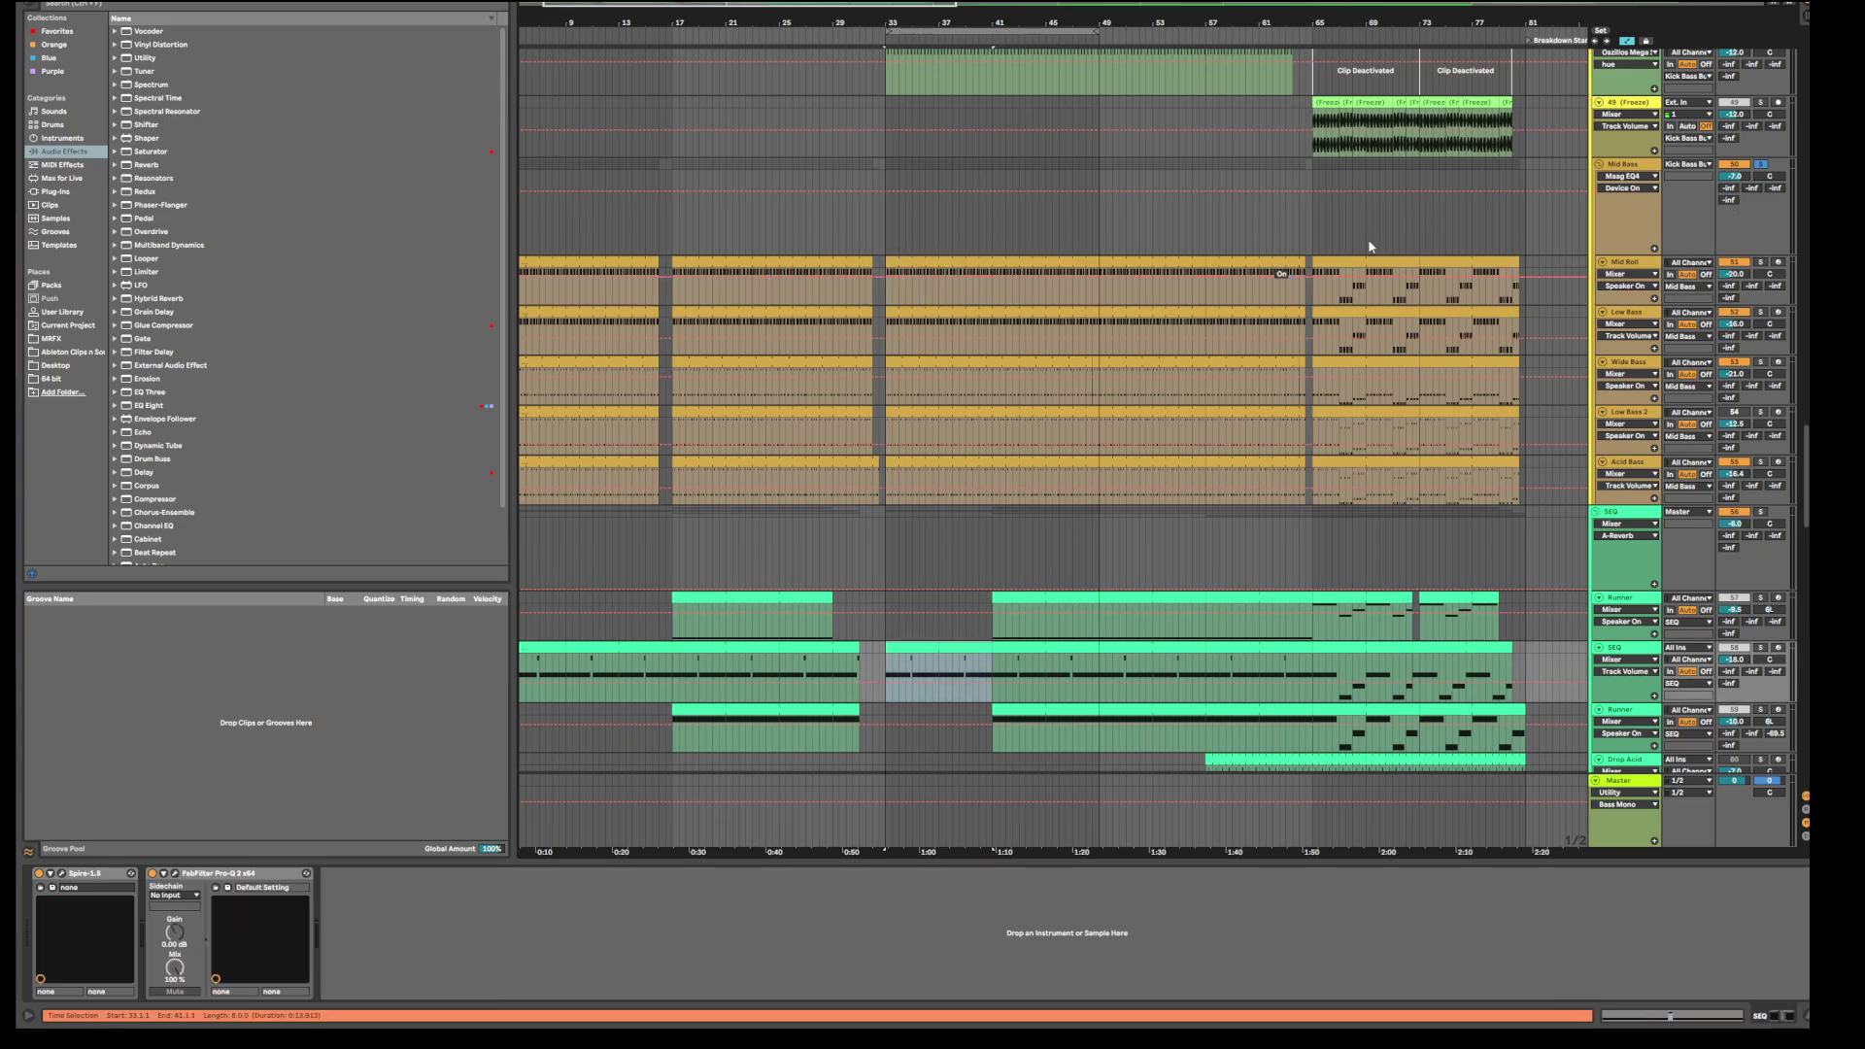
{"action": "key", "text": "space"}
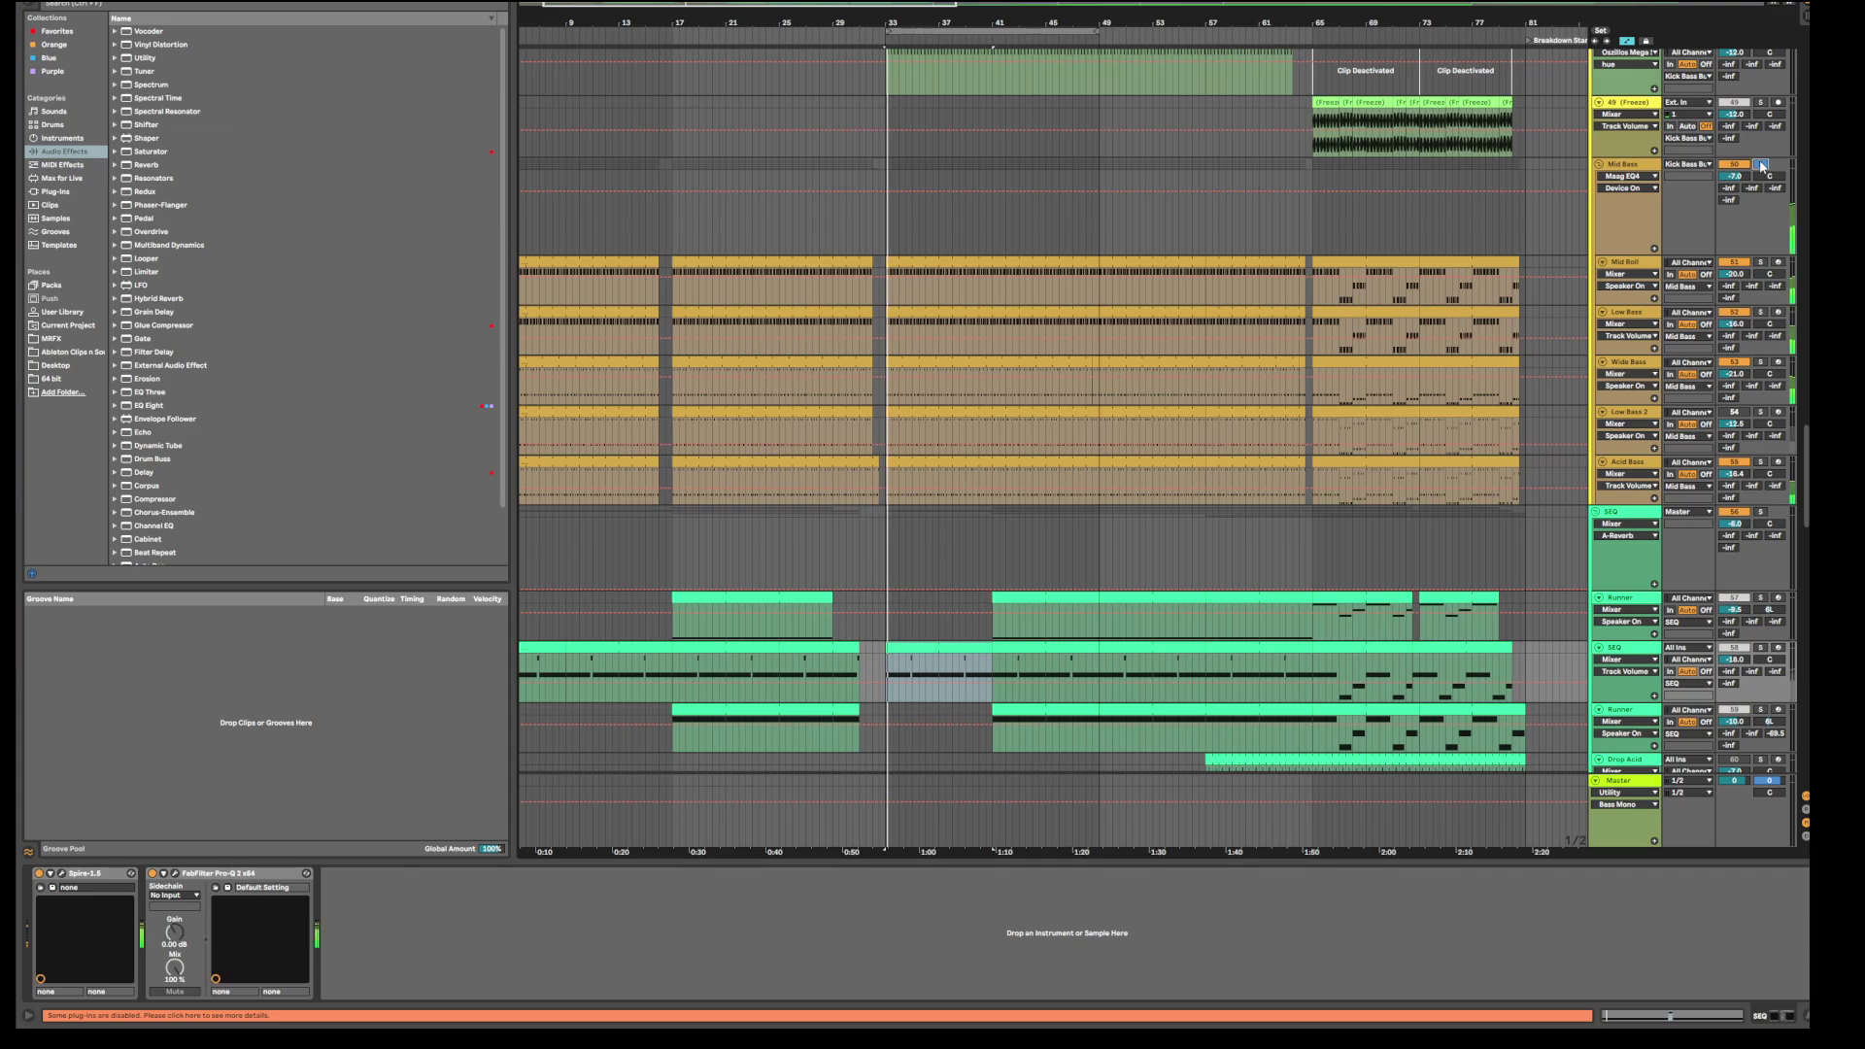
Step: Add the SEQ group to the solo, select the upper Runner clip from bar 41 and toggle the group's solo to compare
{"action": "left_click", "coordinate": [1759, 512]}
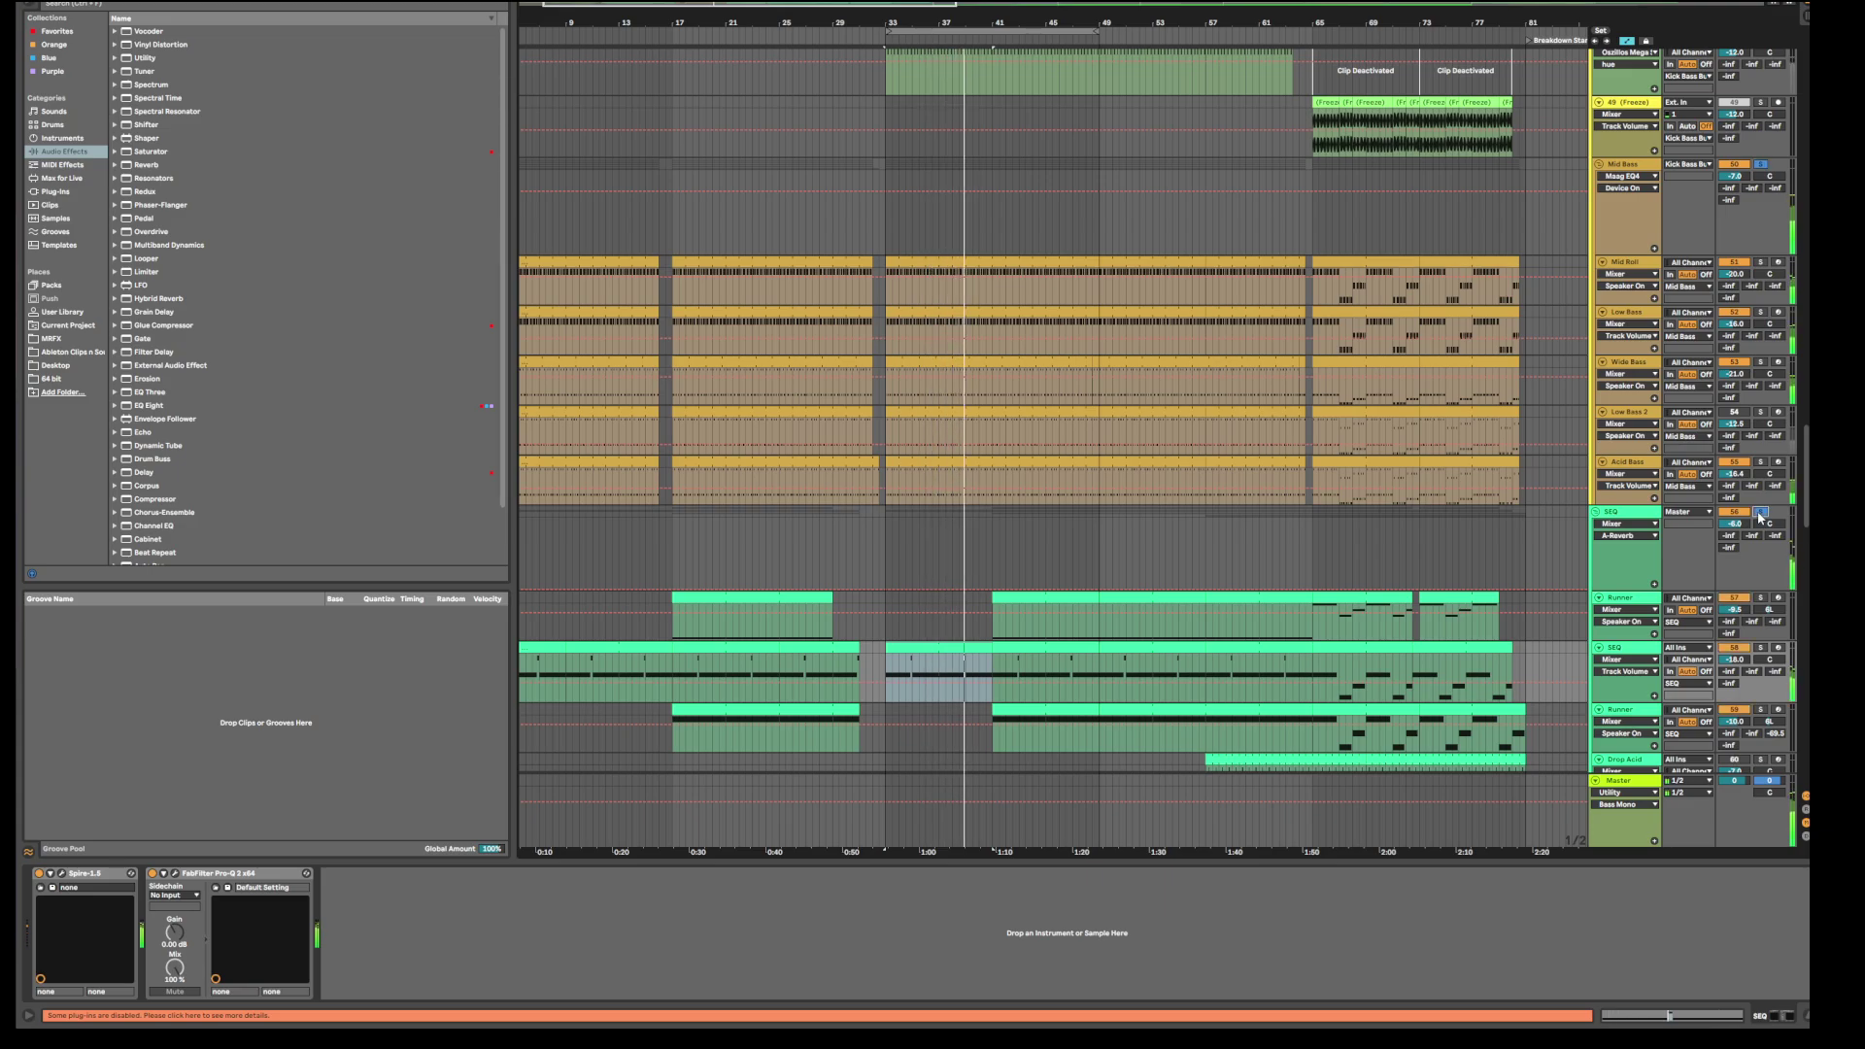
{"action": "left_click", "coordinate": [1016, 603]}
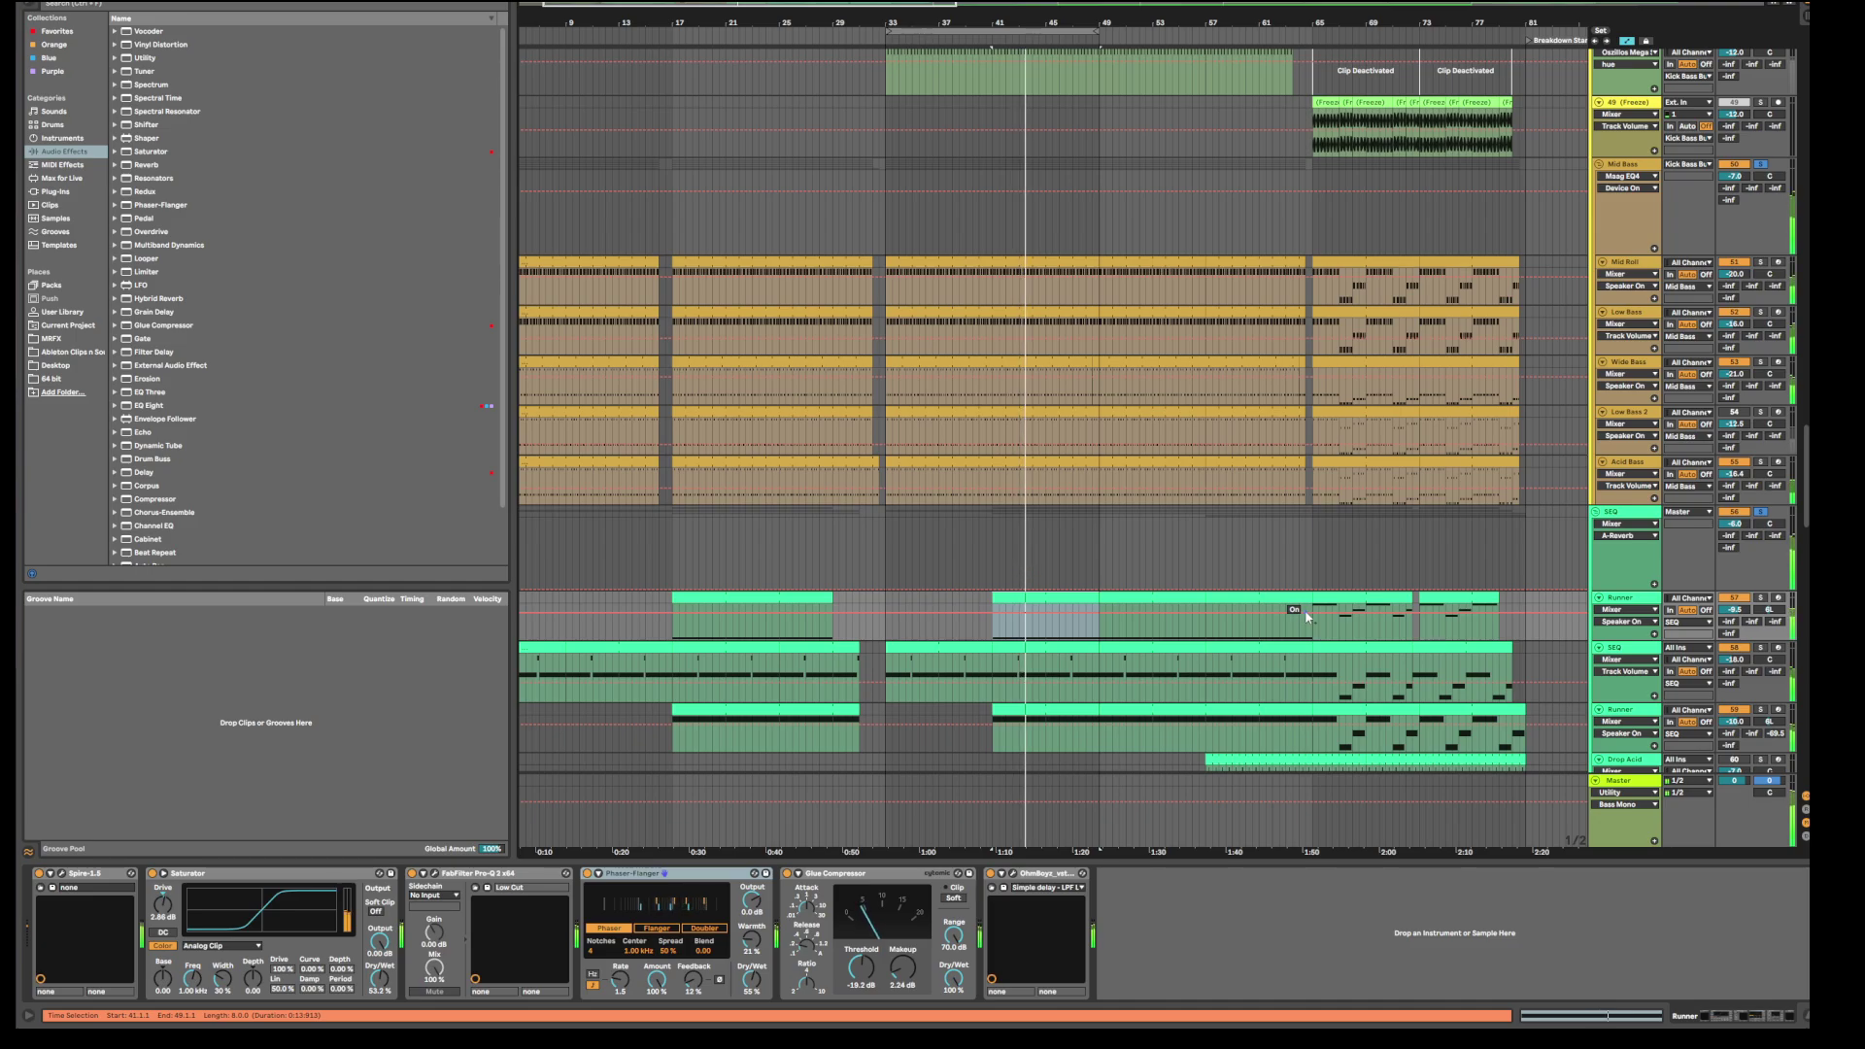
{"action": "left_click", "coordinate": [1764, 512]}
{"action": "left_click", "coordinate": [1761, 511]}
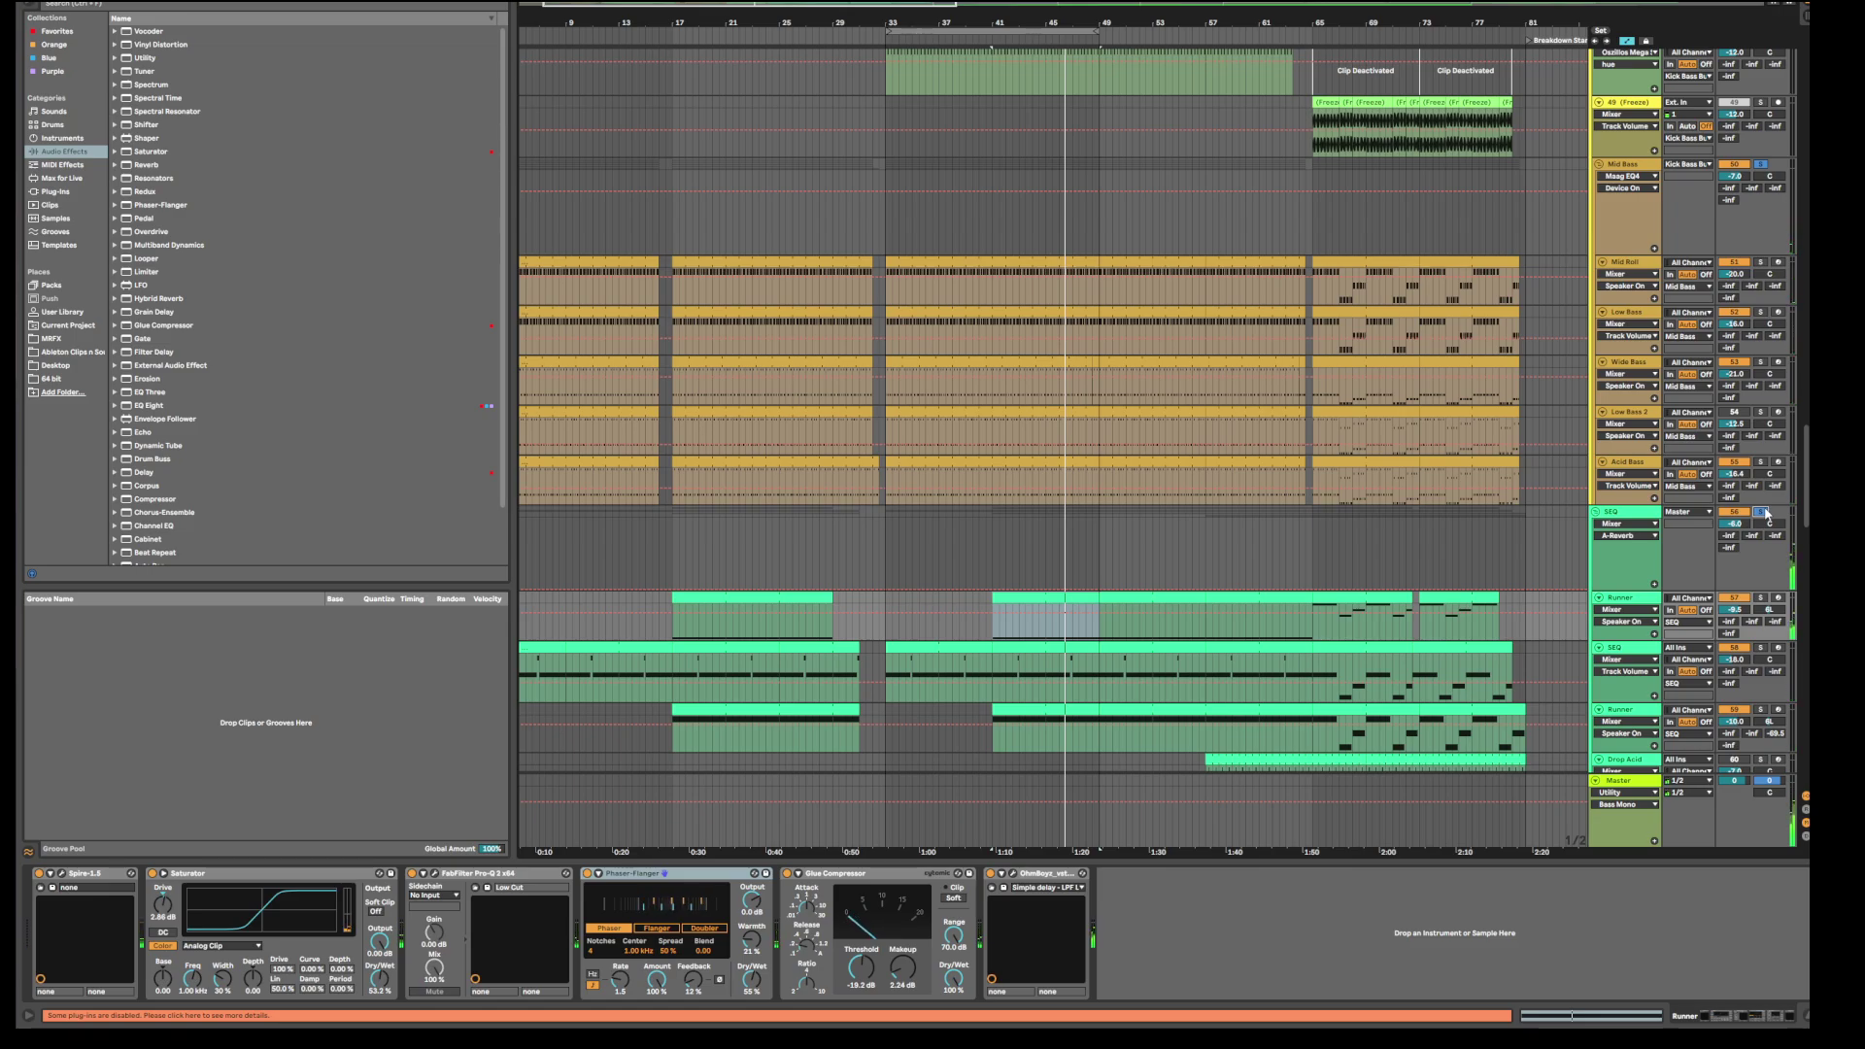
Step: Mute the SEQ group, clear its solo and play the full mix from bar 33 to compare it without the sequences
{"action": "left_click", "coordinate": [1741, 514]}
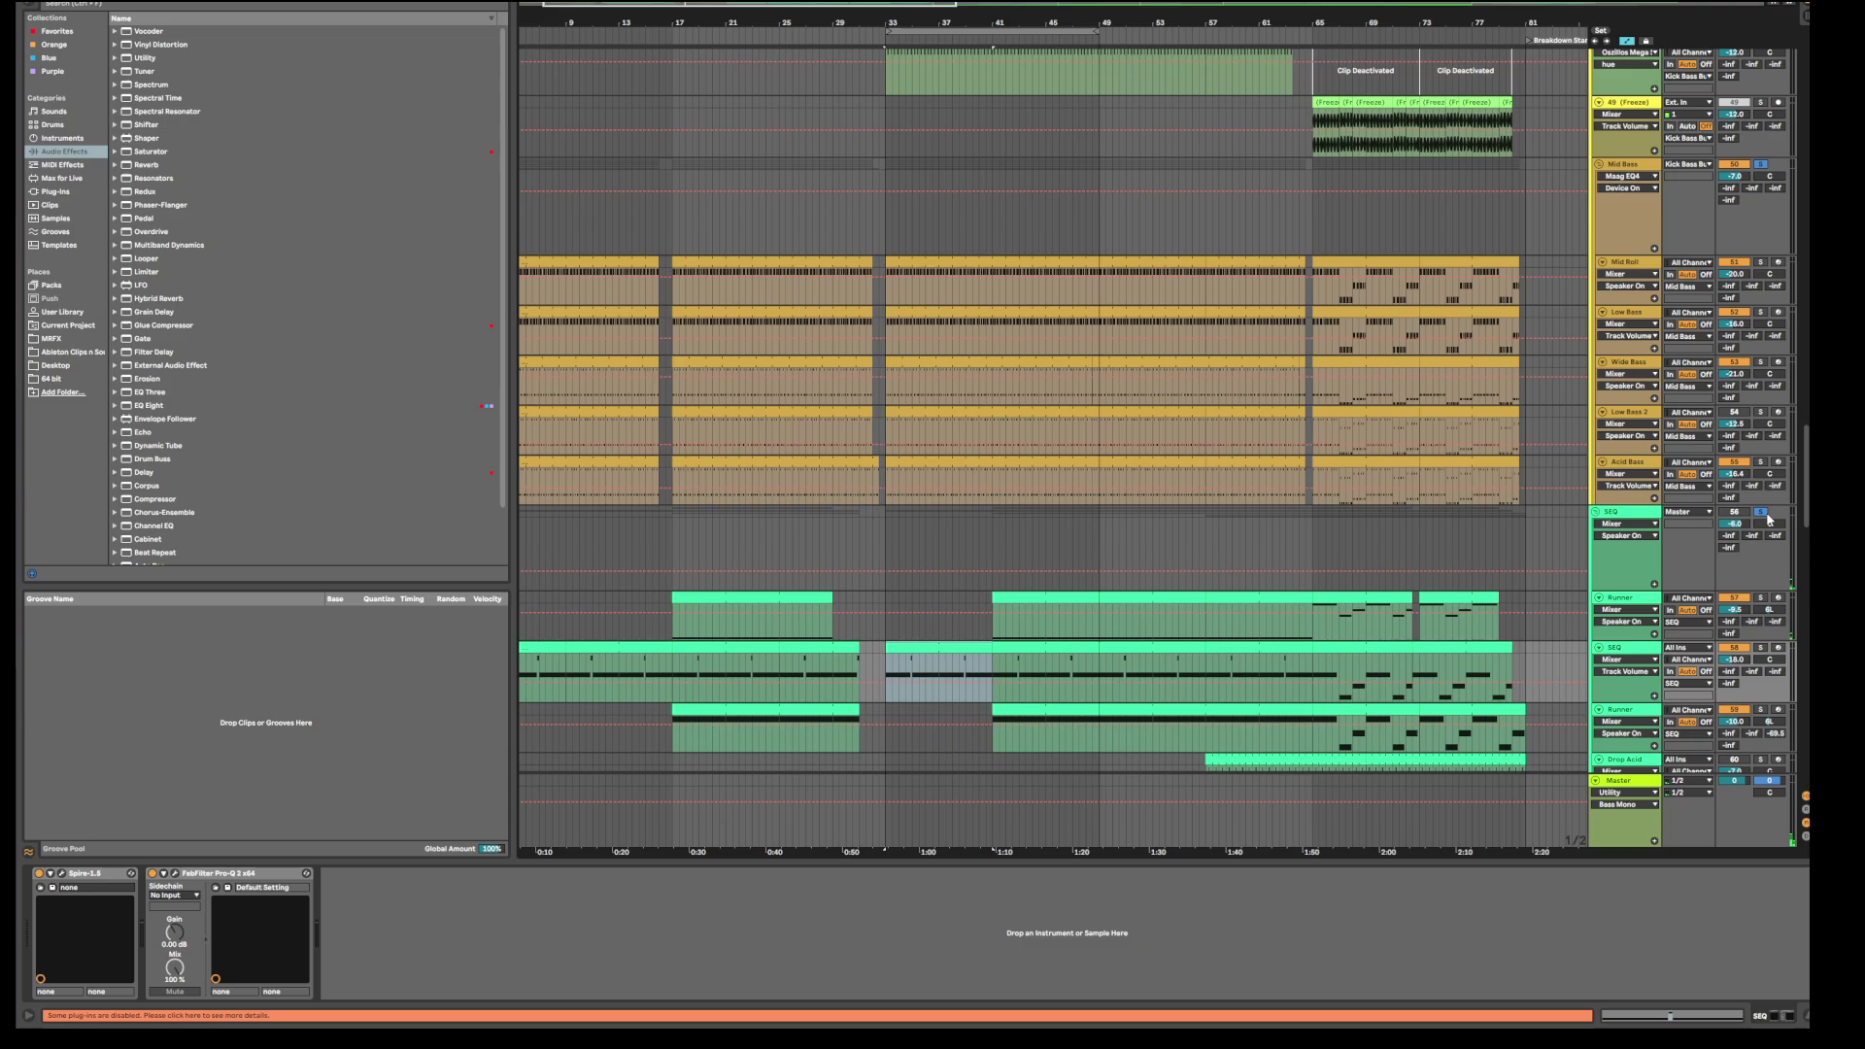
{"action": "left_click", "coordinate": [1766, 516]}
{"action": "key", "text": "space"}
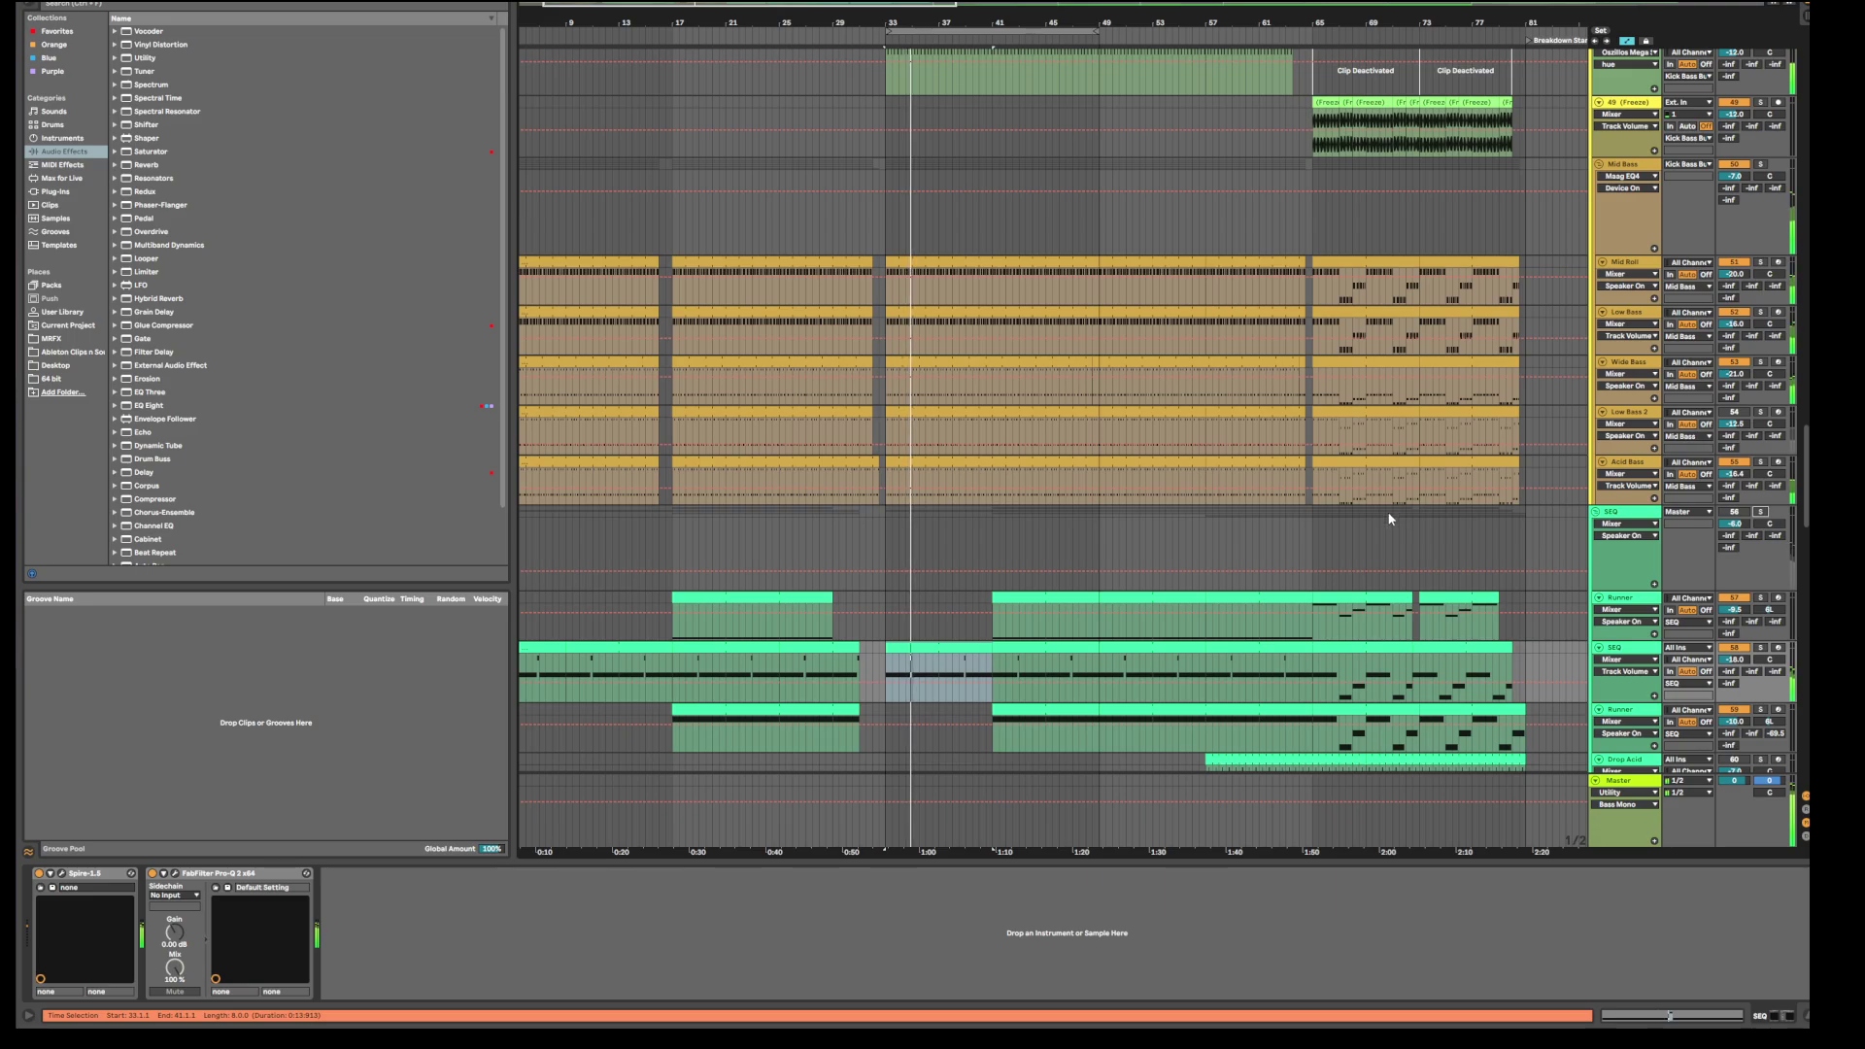
{"action": "scroll", "coordinate": [1380, 546], "scroll_direction": "up", "scroll_amount": 1}
{"action": "scroll", "coordinate": [1380, 547], "scroll_direction": "down", "scroll_amount": 1}
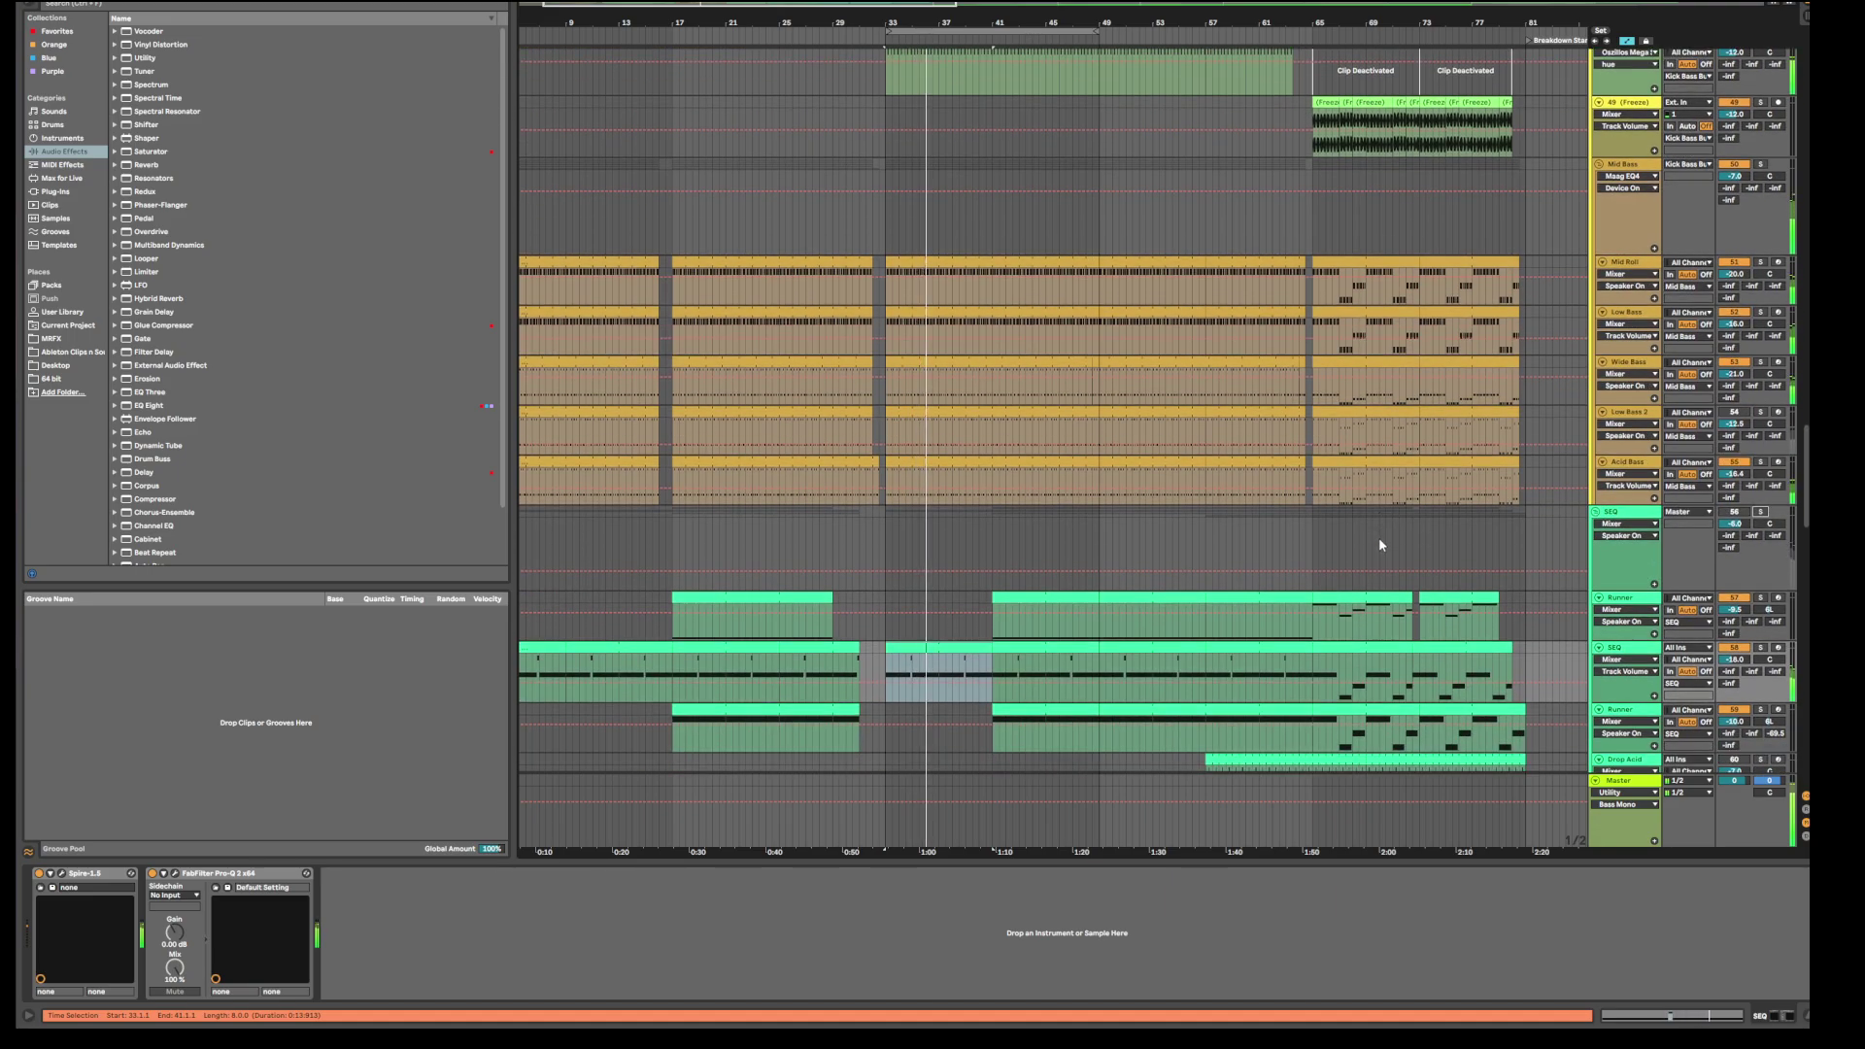
{"action": "scroll", "coordinate": [1380, 544], "scroll_direction": "down", "scroll_amount": 1}
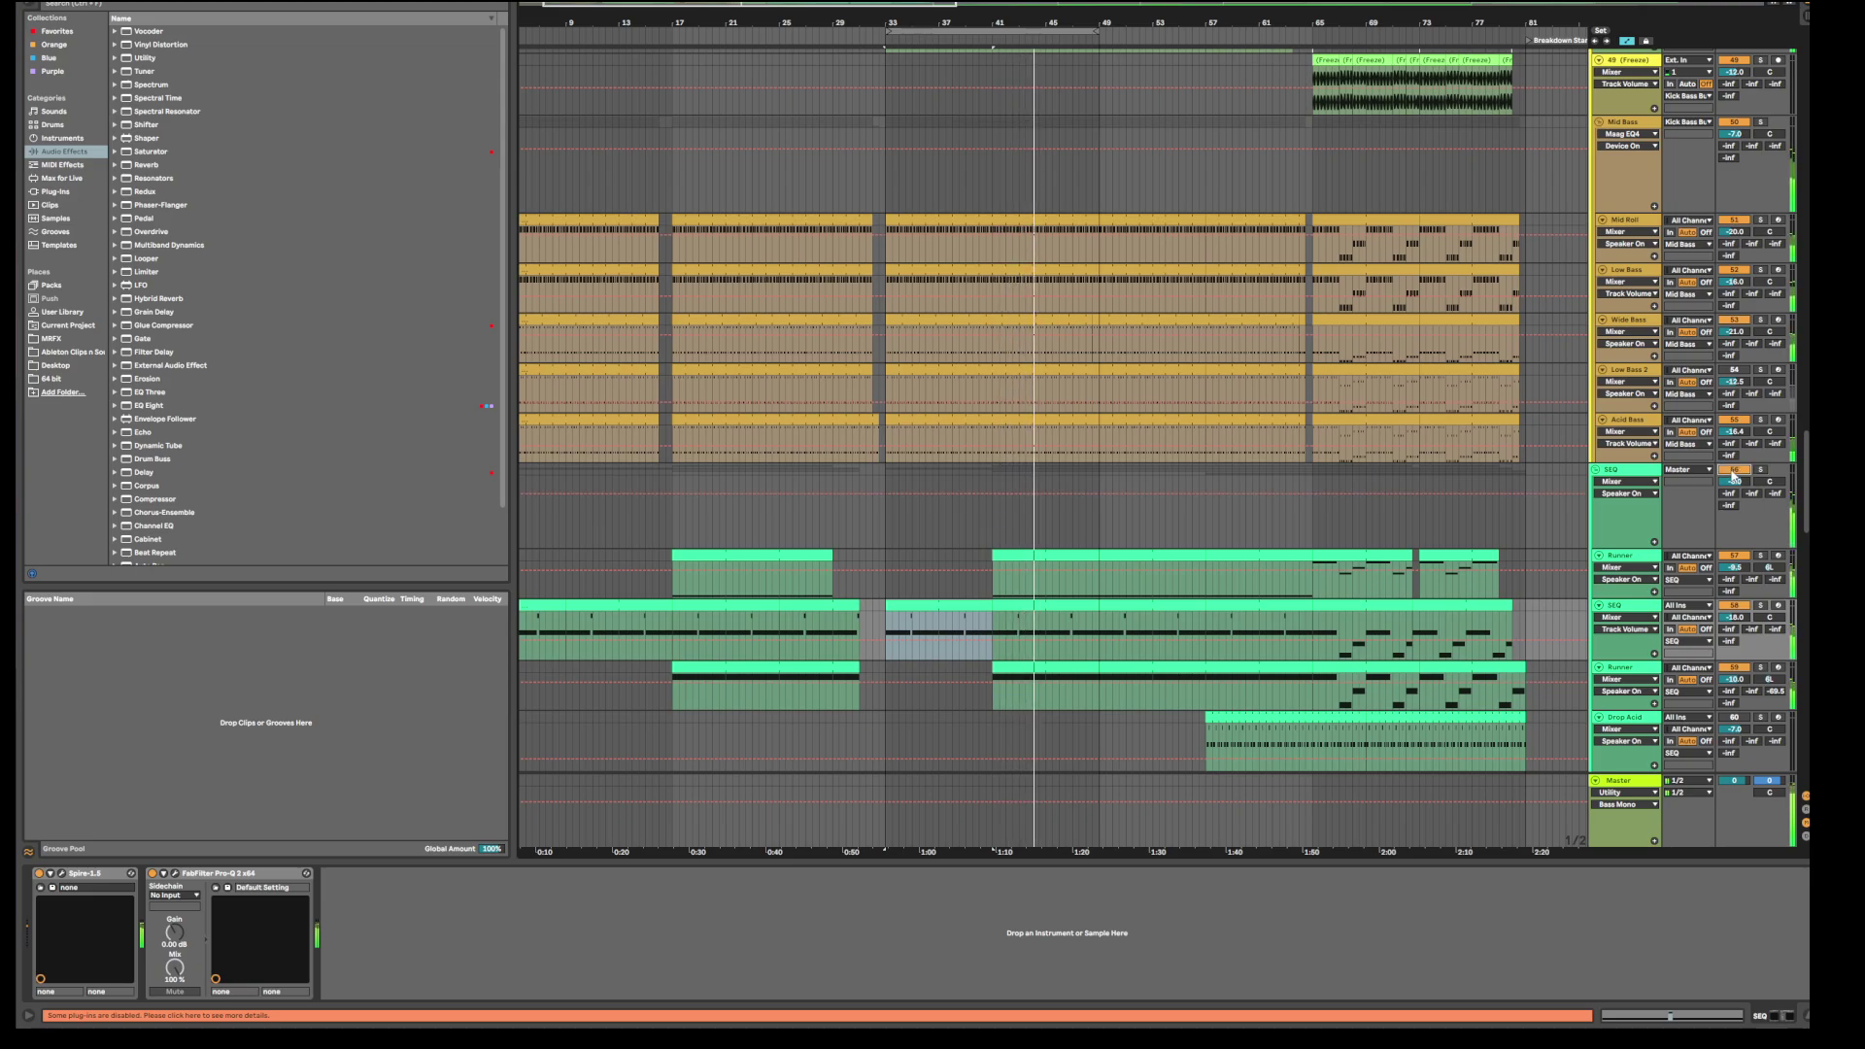
Step: Switch to the Session View mixer and inspect the channel levels and effect chains of the SEQ and Mid Bass groups during playback
{"action": "key", "text": "Tab"}
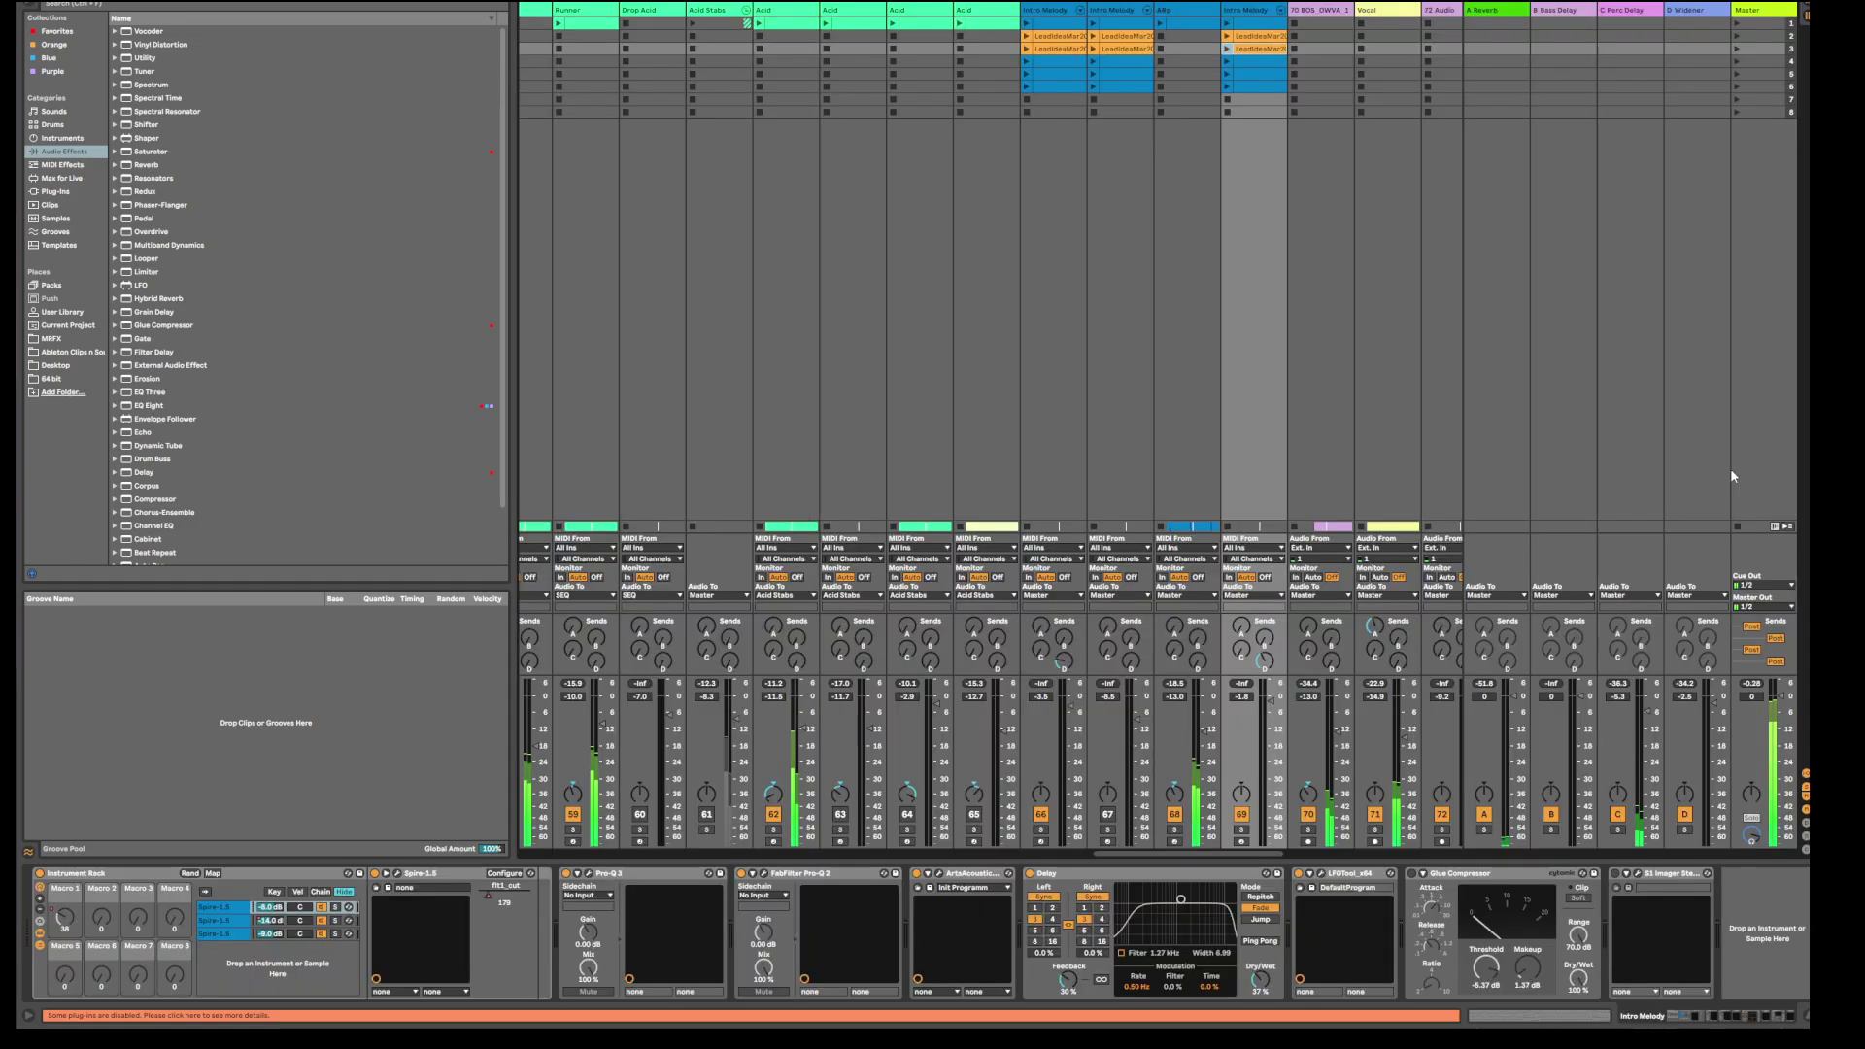
{"action": "key", "text": "Tab"}
{"action": "key", "text": "Tab"}
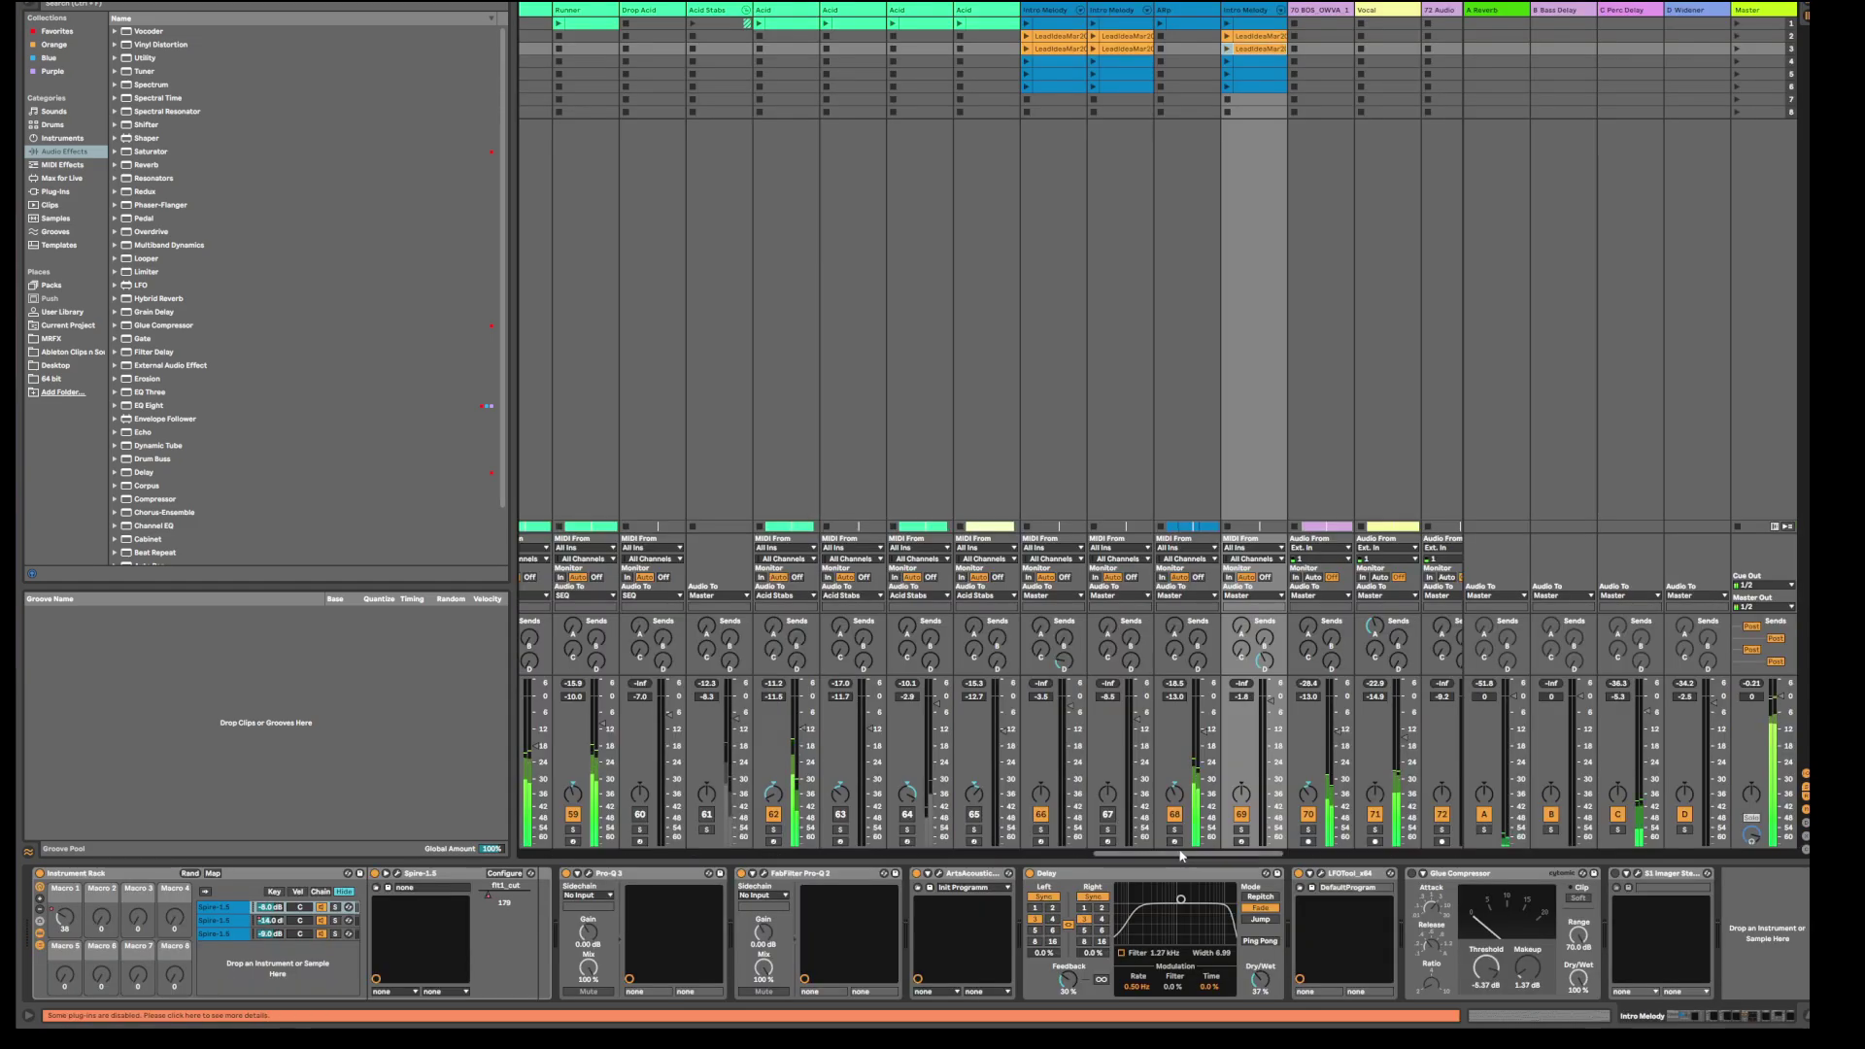
{"action": "left_click_drag", "start_coordinate": [1182, 853], "coordinate": [1104, 851]}
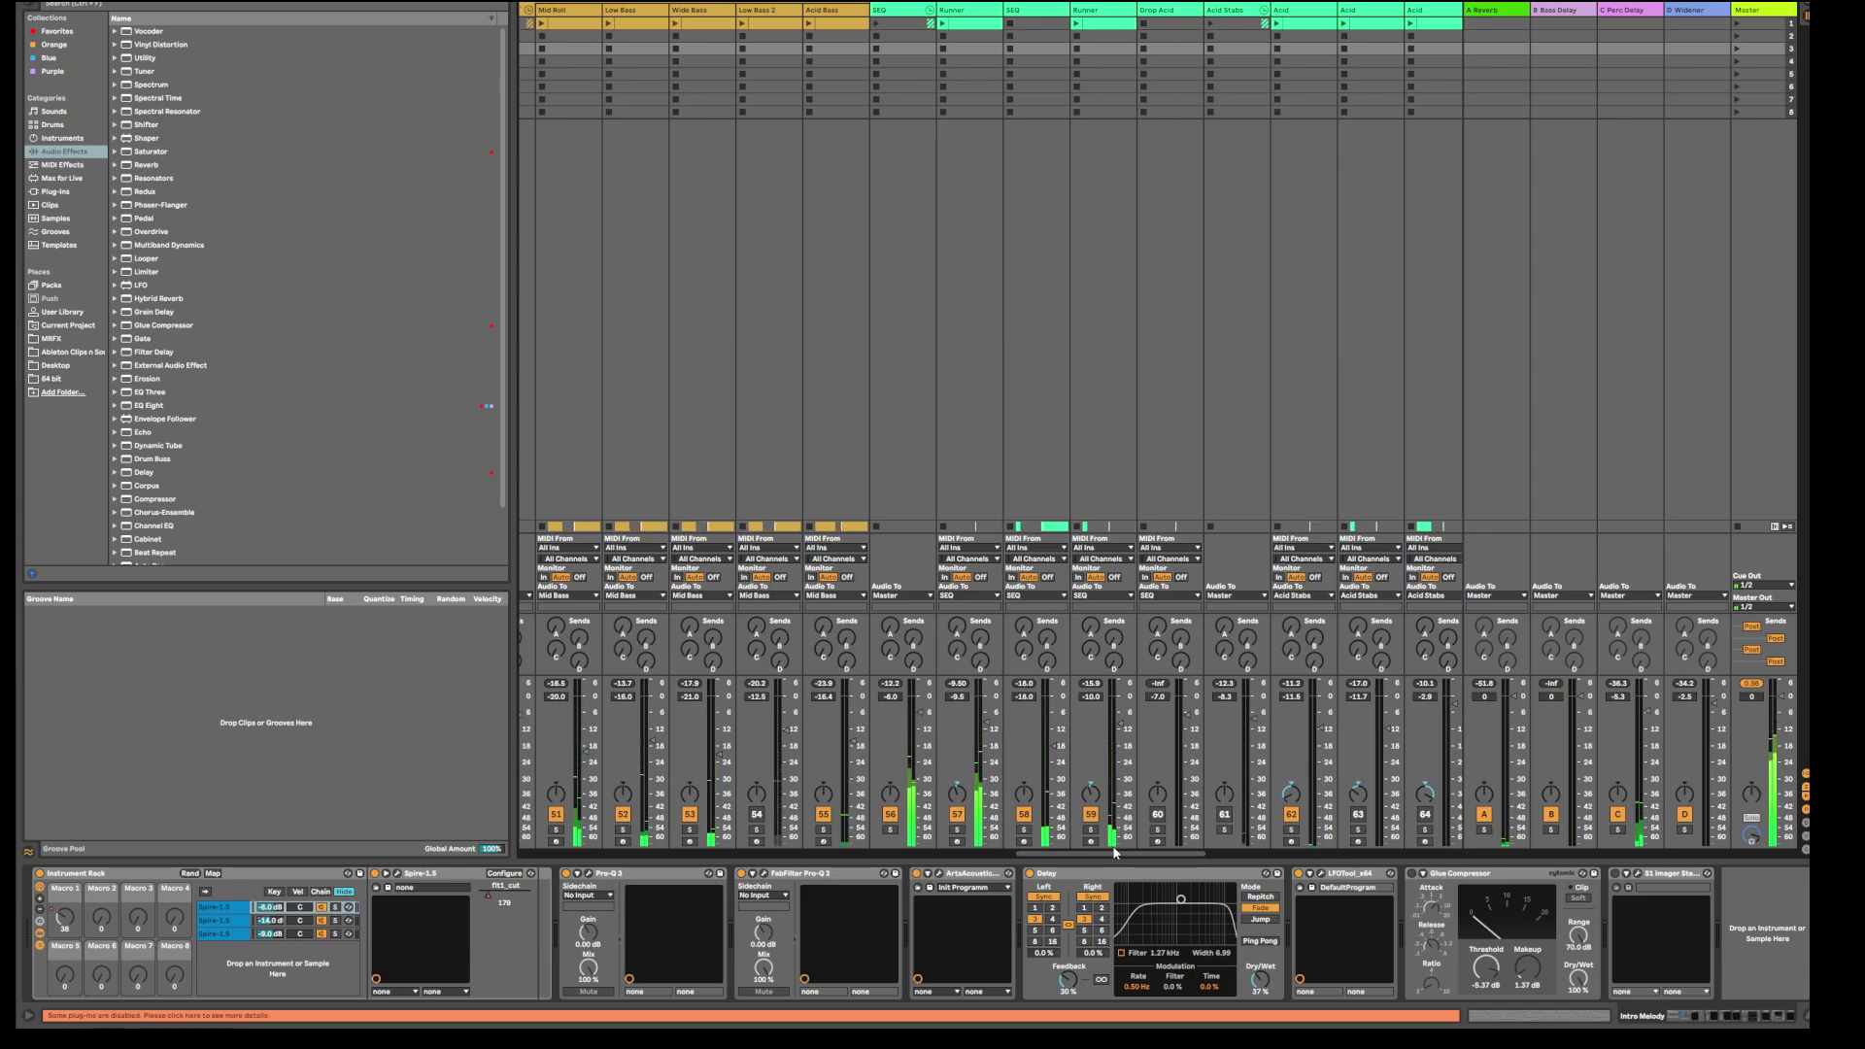
{"action": "left_click_drag", "start_coordinate": [1118, 855], "coordinate": [1081, 855]}
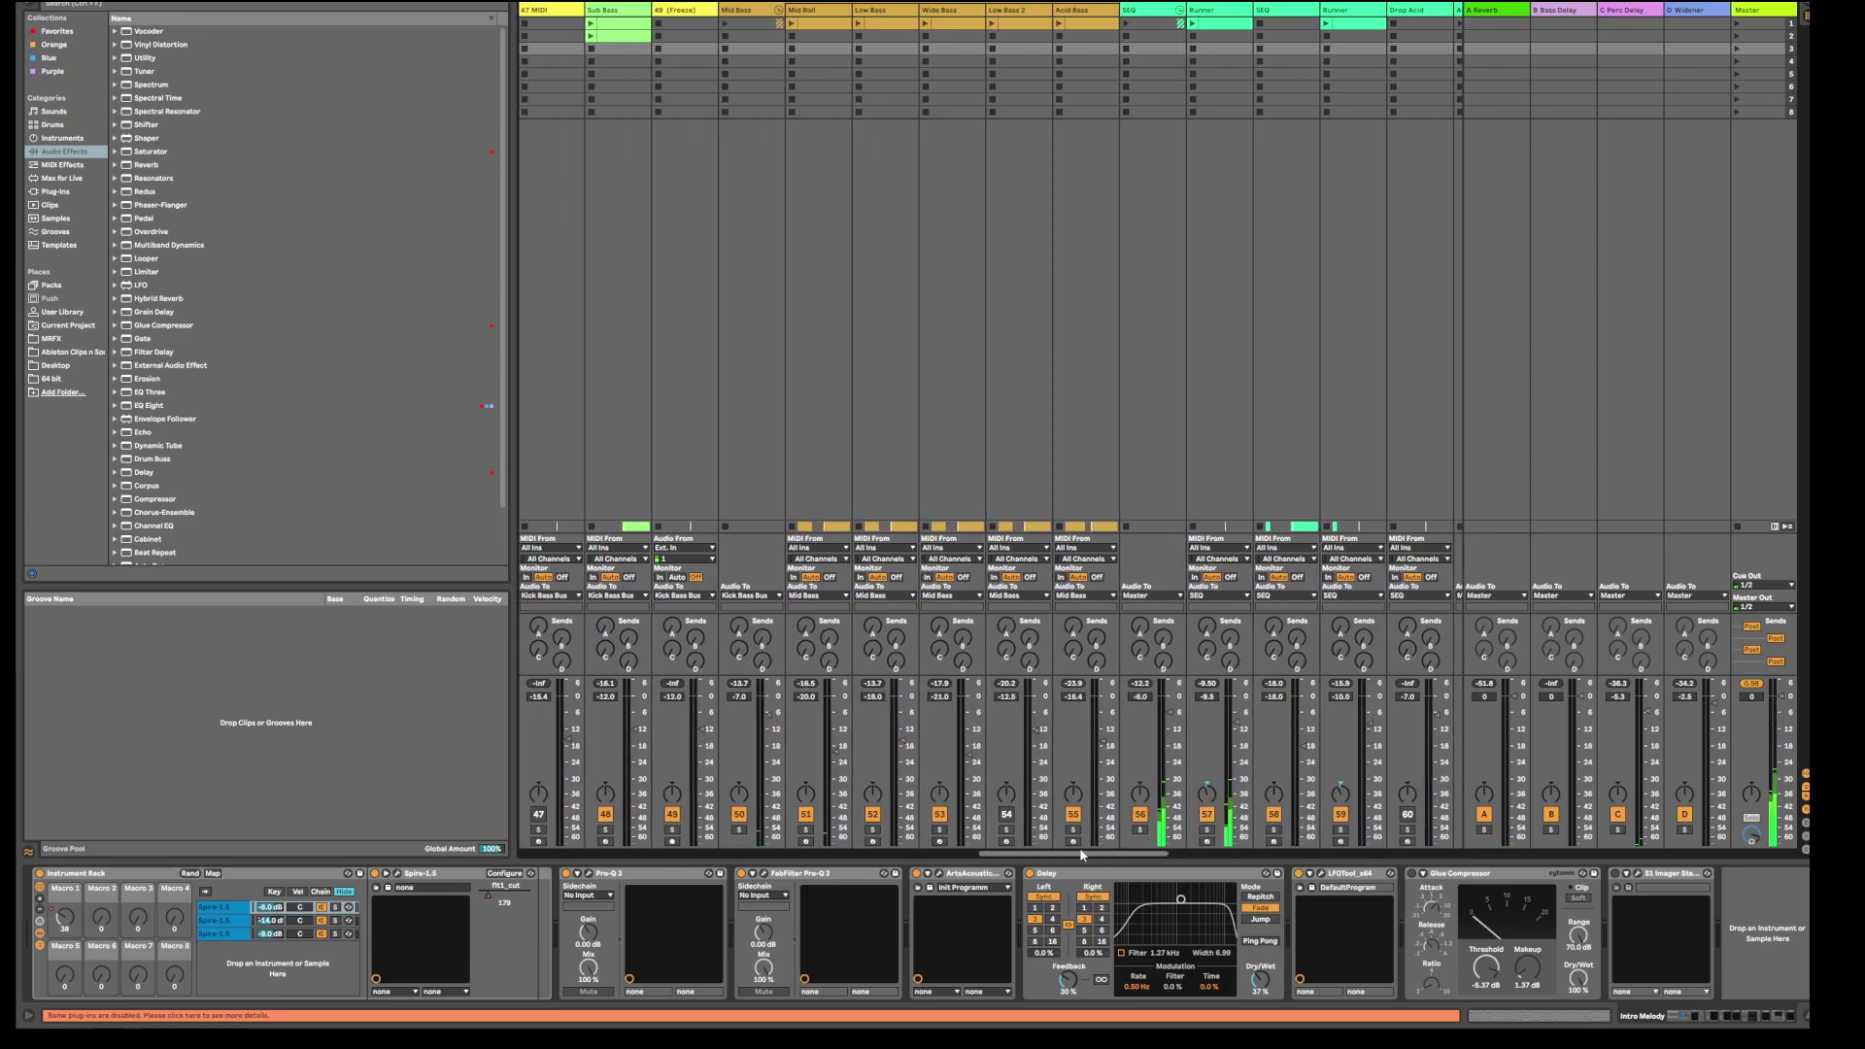
{"action": "left_click", "coordinate": [1144, 14]}
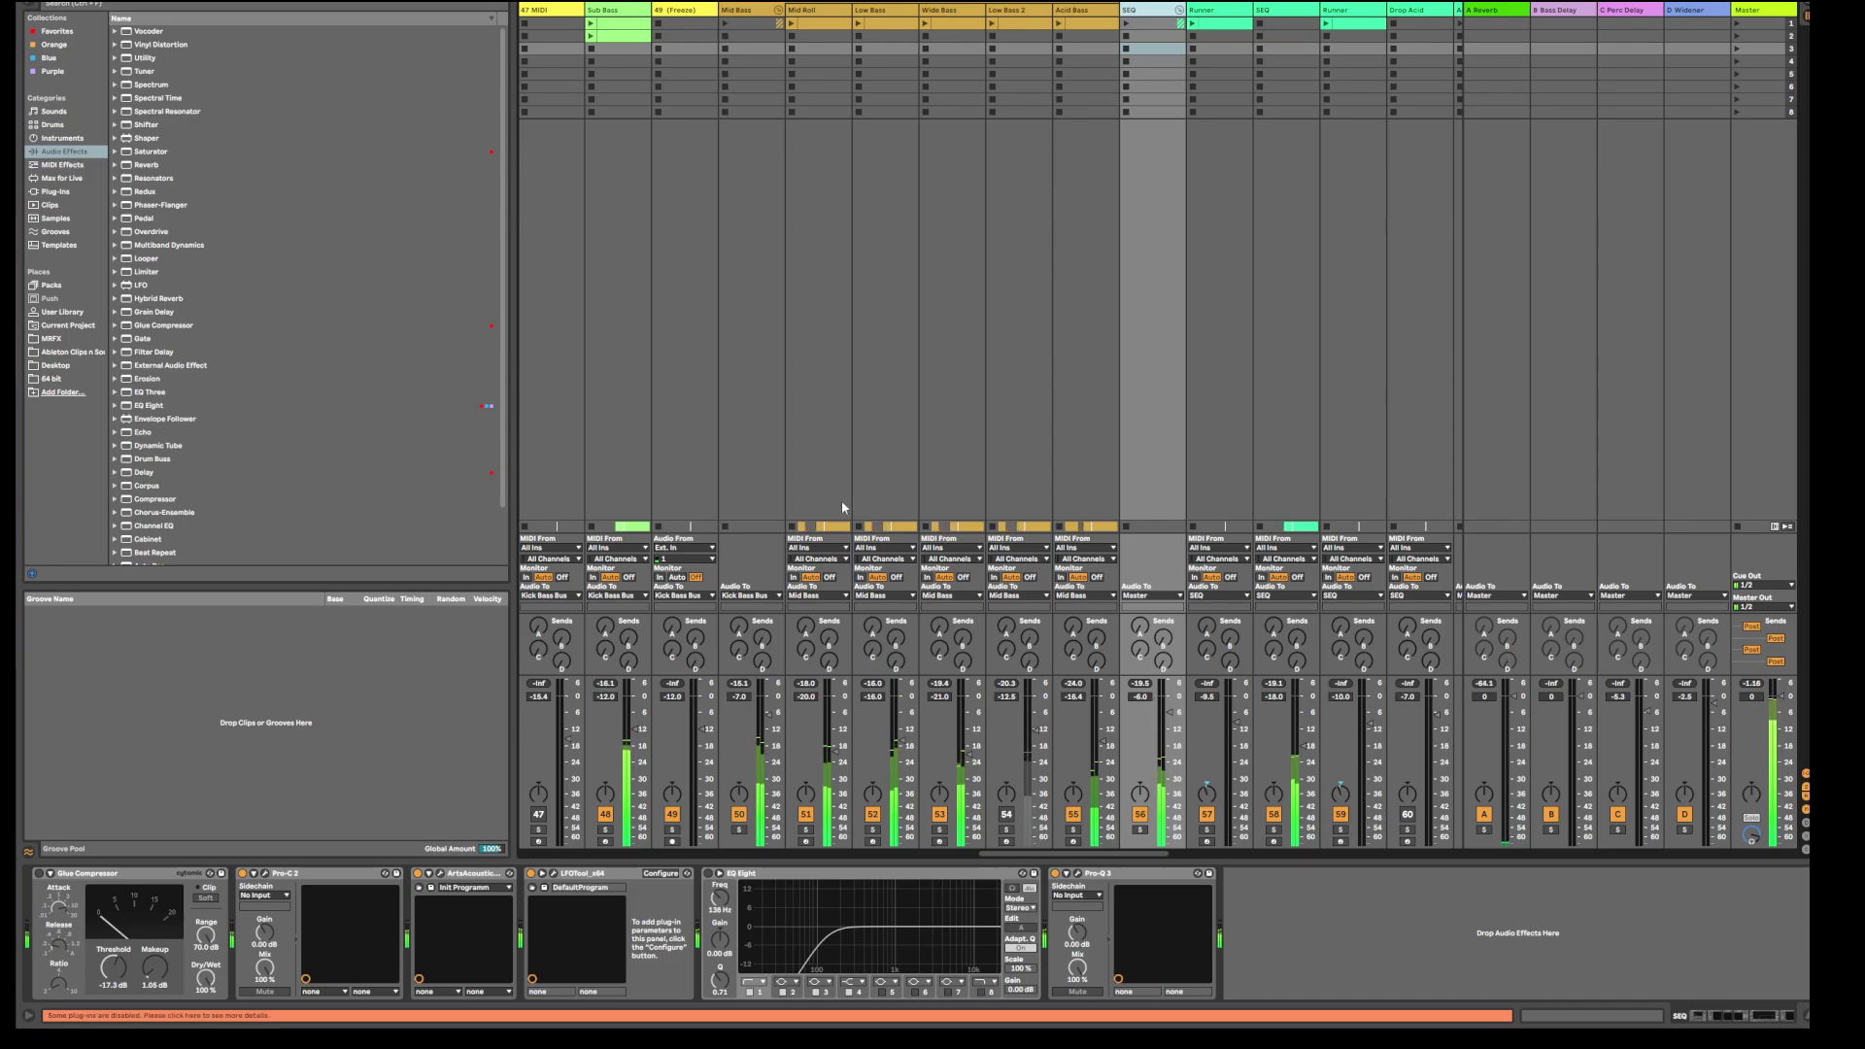
{"action": "left_click", "coordinate": [741, 19]}
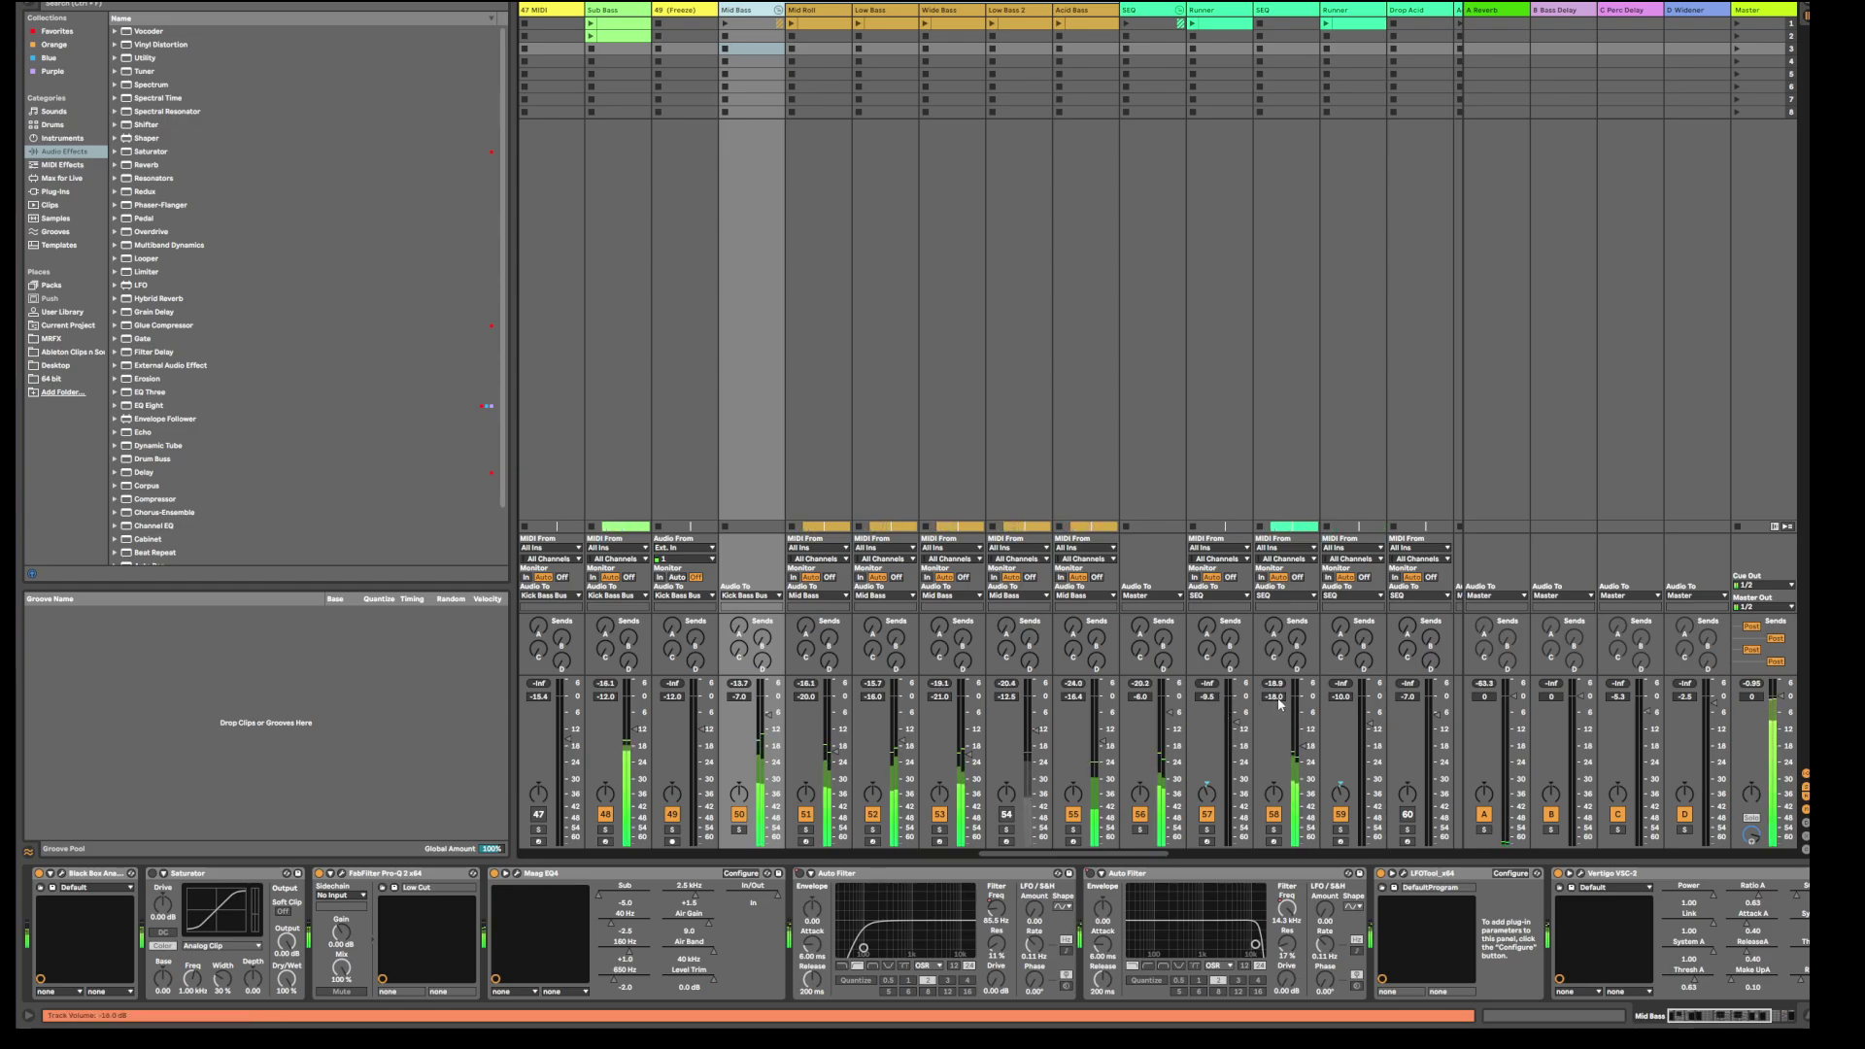
Step: Return to the Arrangement View and select bars 41 to 49 on the upper Runner track
{"action": "key", "text": "Tab"}
{"action": "left_click", "coordinate": [1026, 553]}
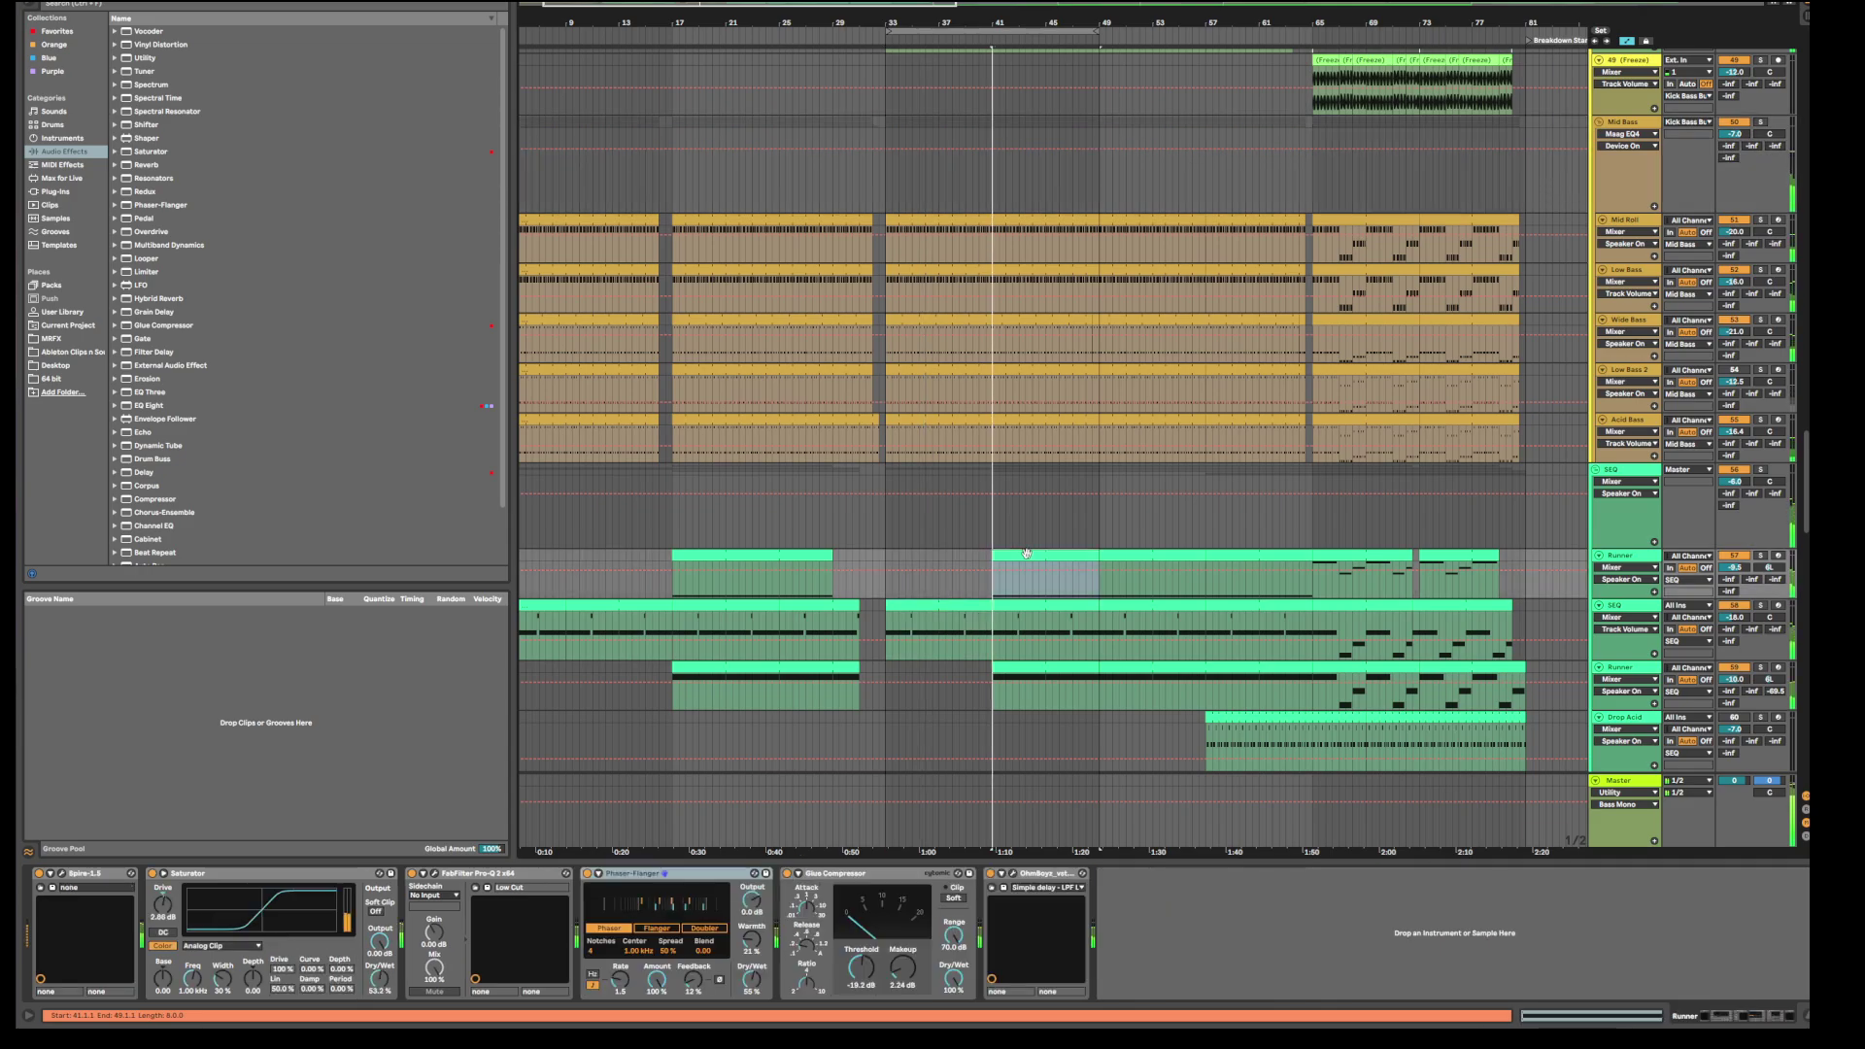
Step: In the Session View, solo the first Runner track of the SEQ group and examine its FabFilter Pro-Q 2 curve during playback
{"action": "key", "text": "Tab"}
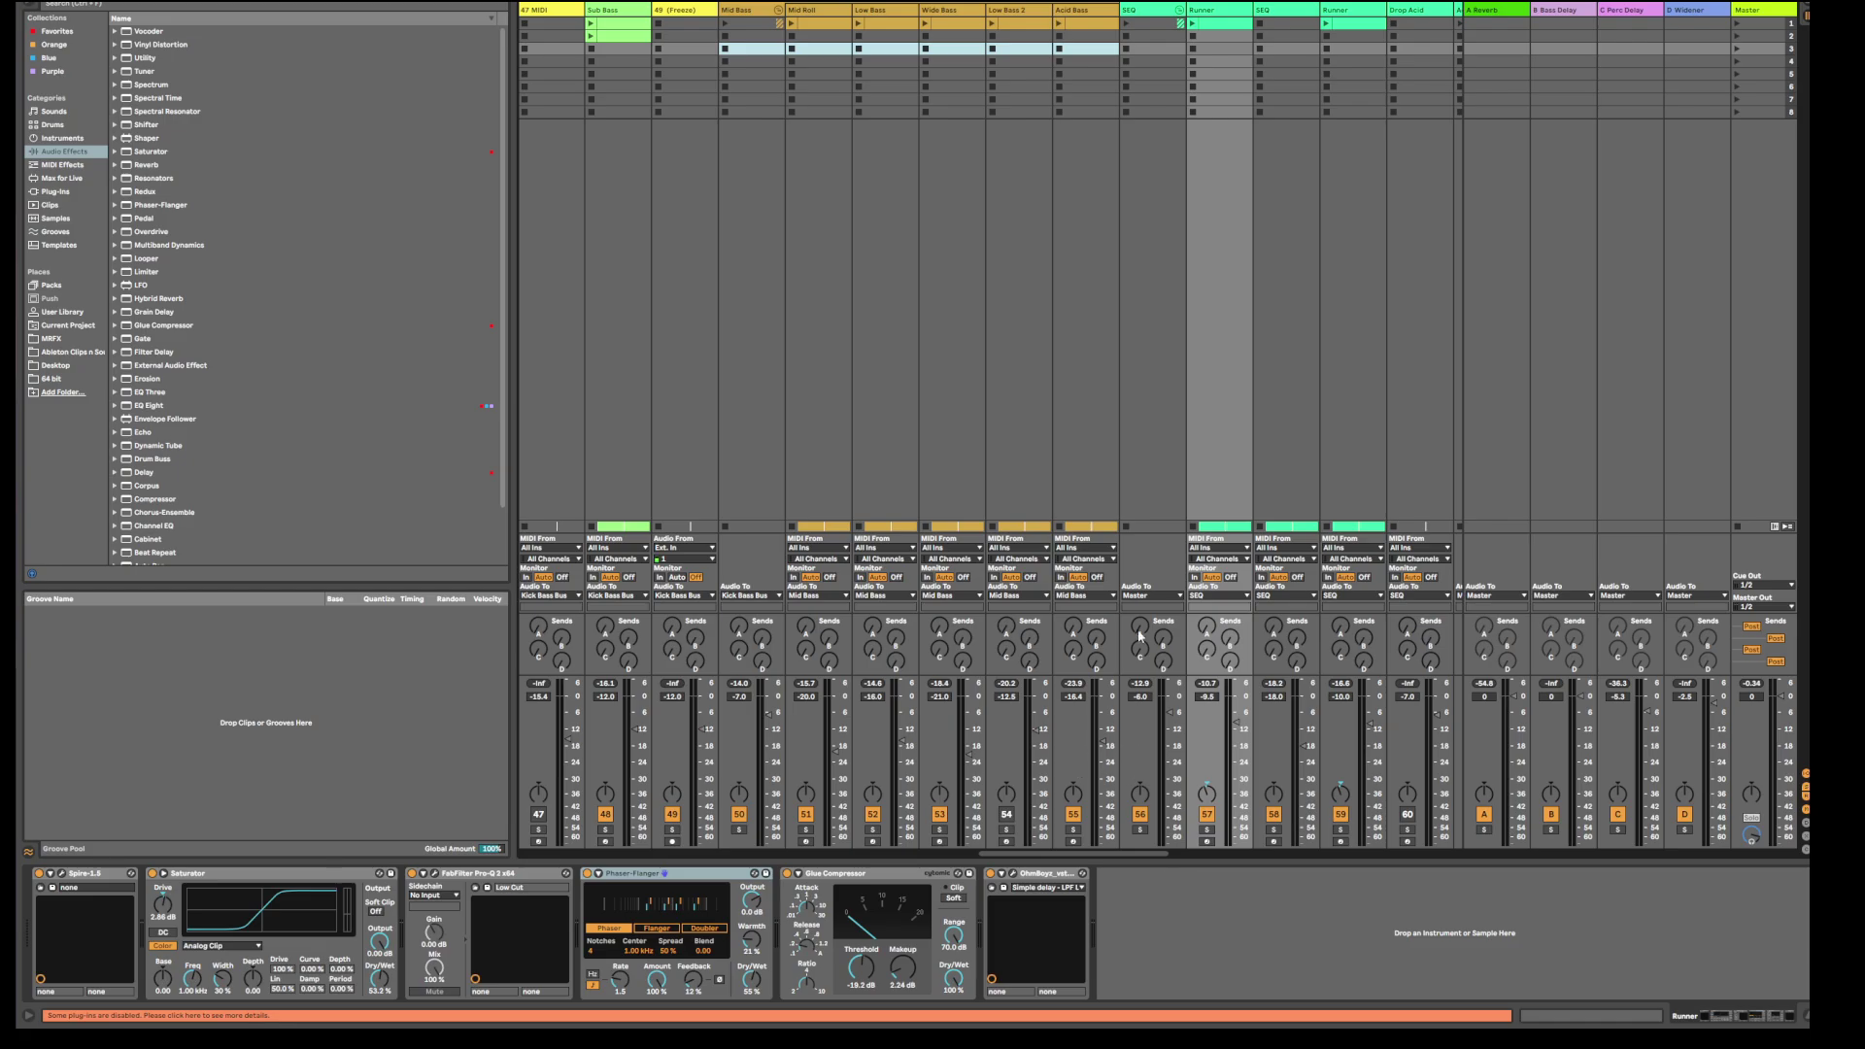
{"action": "left_click", "coordinate": [1226, 9]}
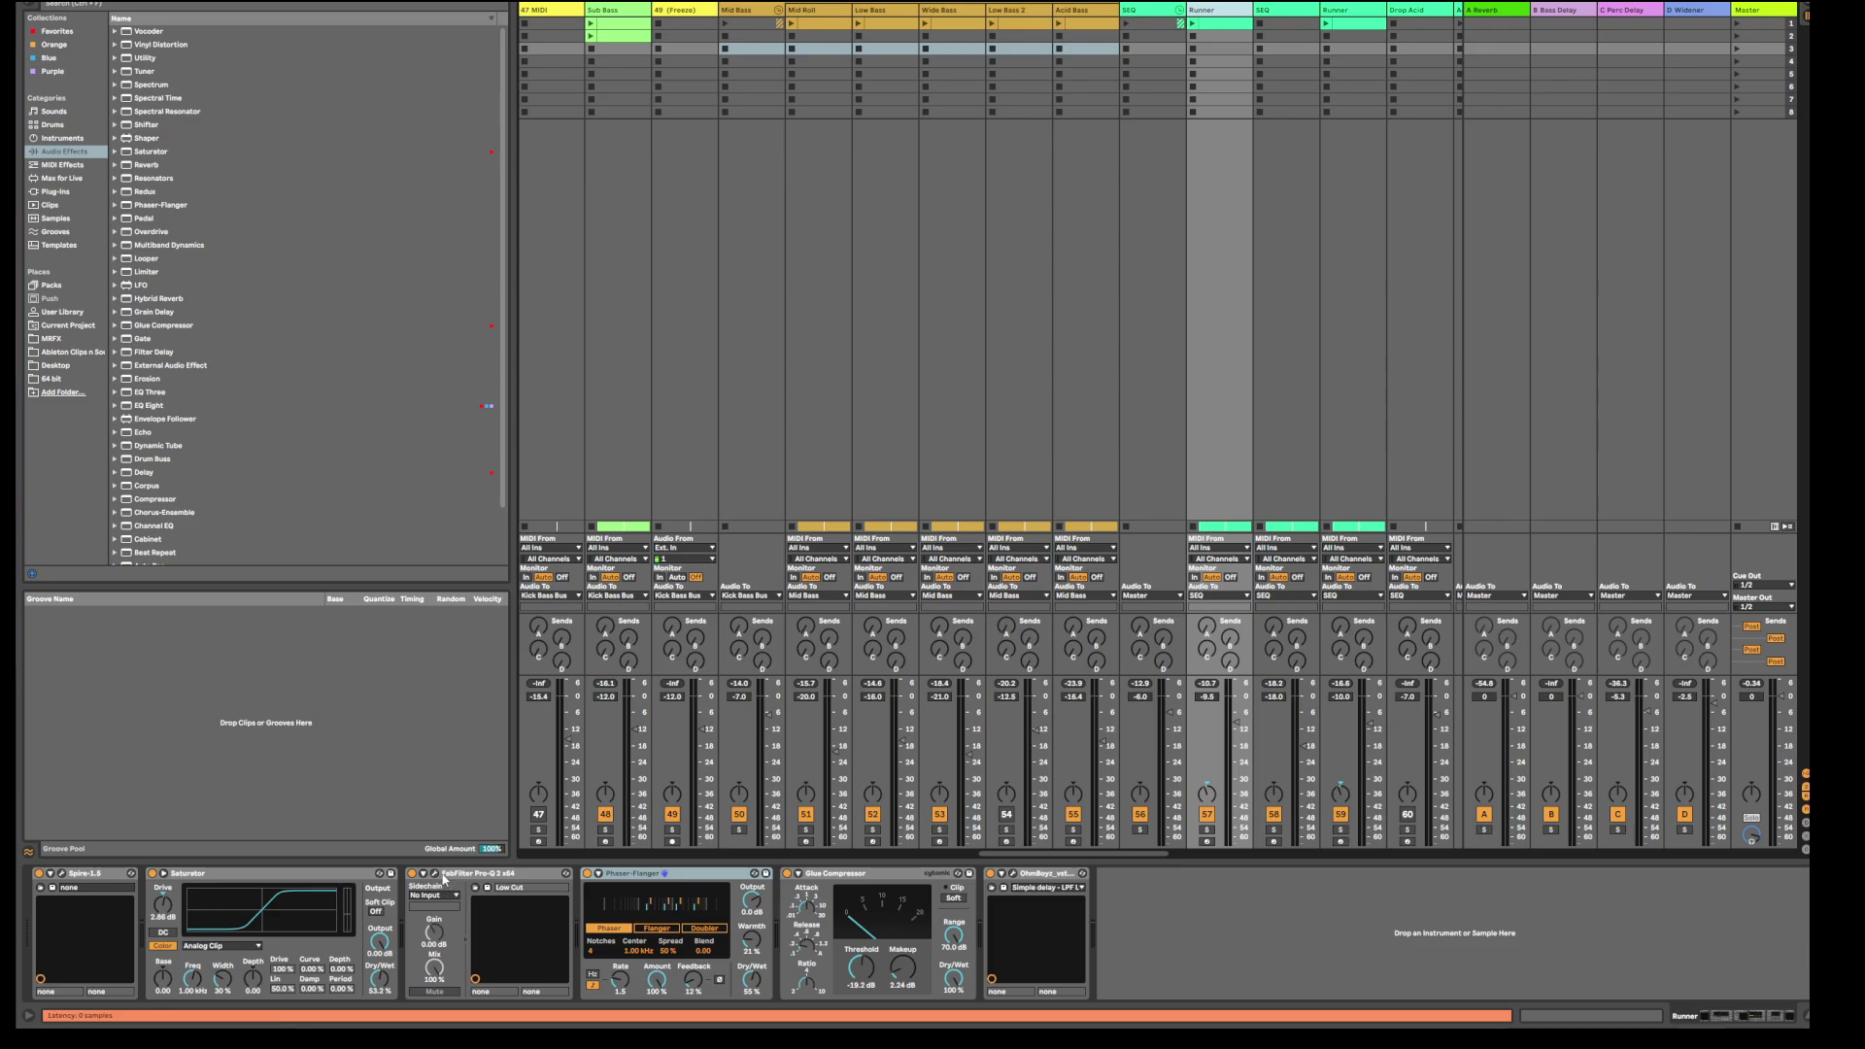
{"action": "left_click", "coordinate": [435, 874]}
{"action": "left_click", "coordinate": [1209, 830]}
{"action": "key", "text": "space"}
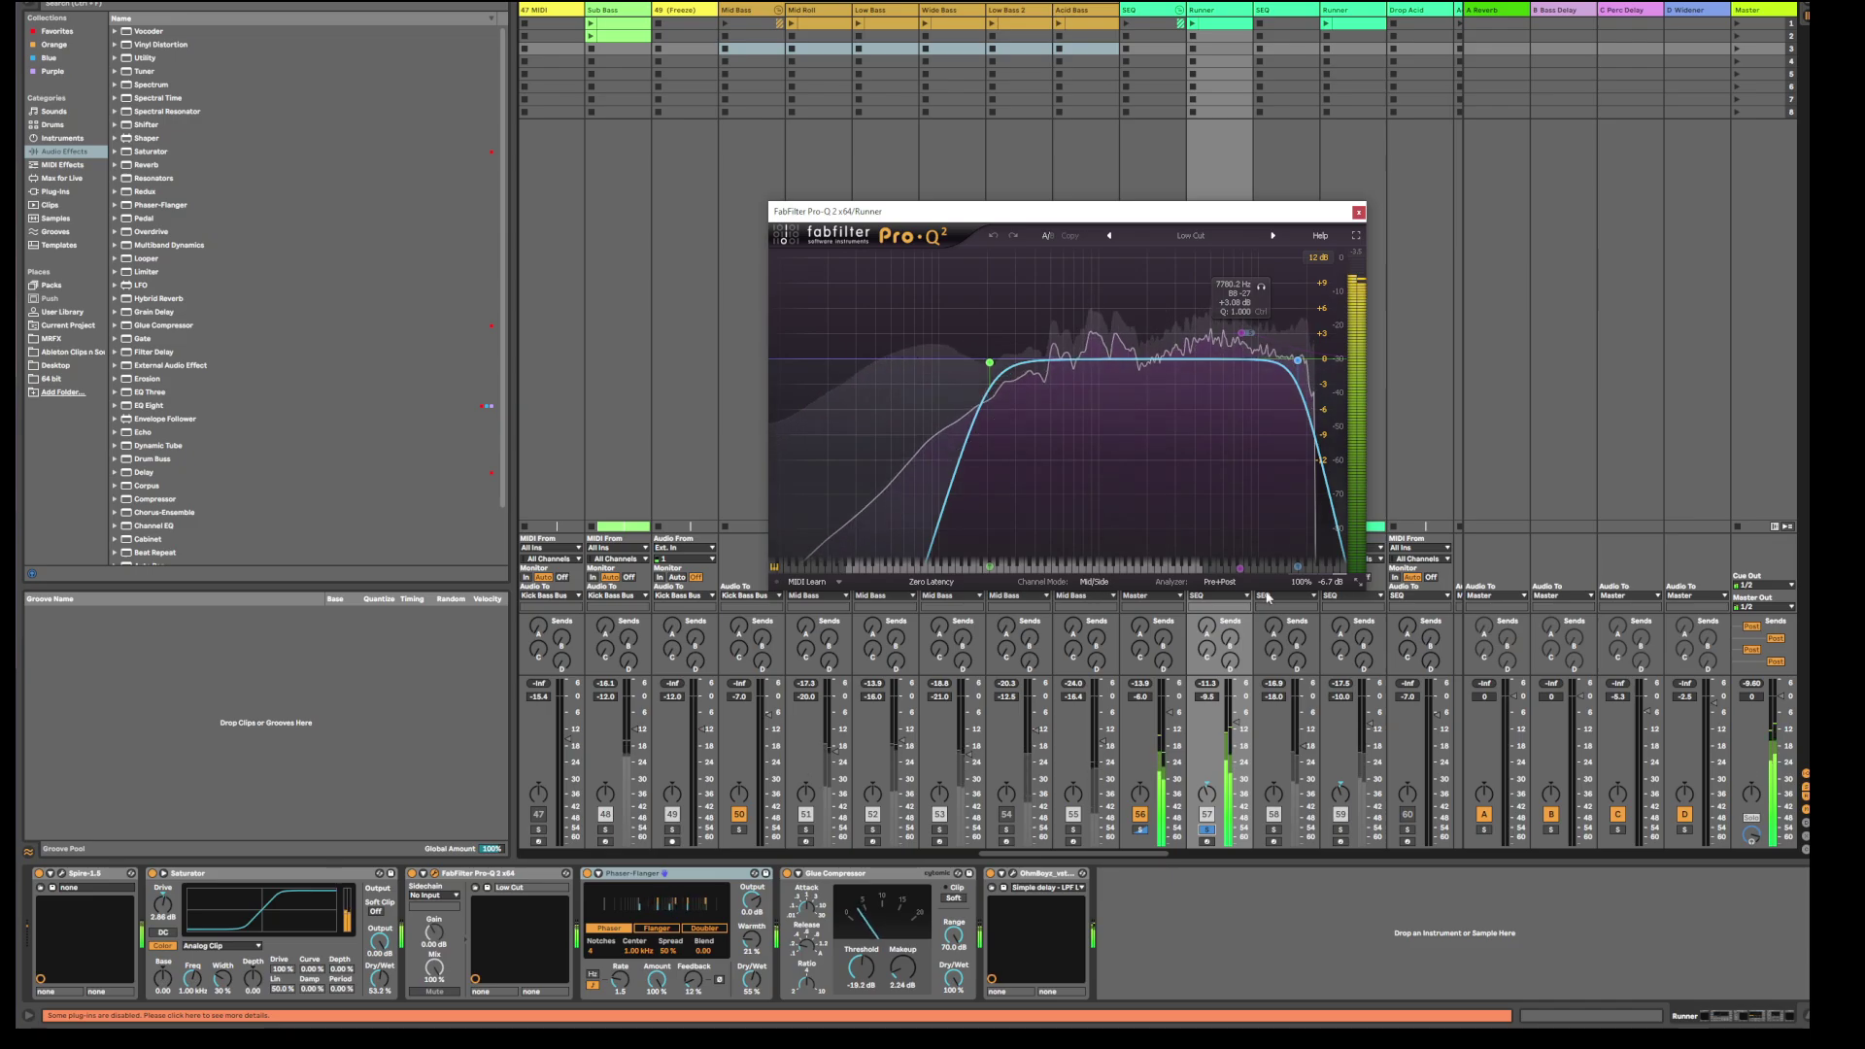
{"action": "left_click", "coordinate": [1216, 581]}
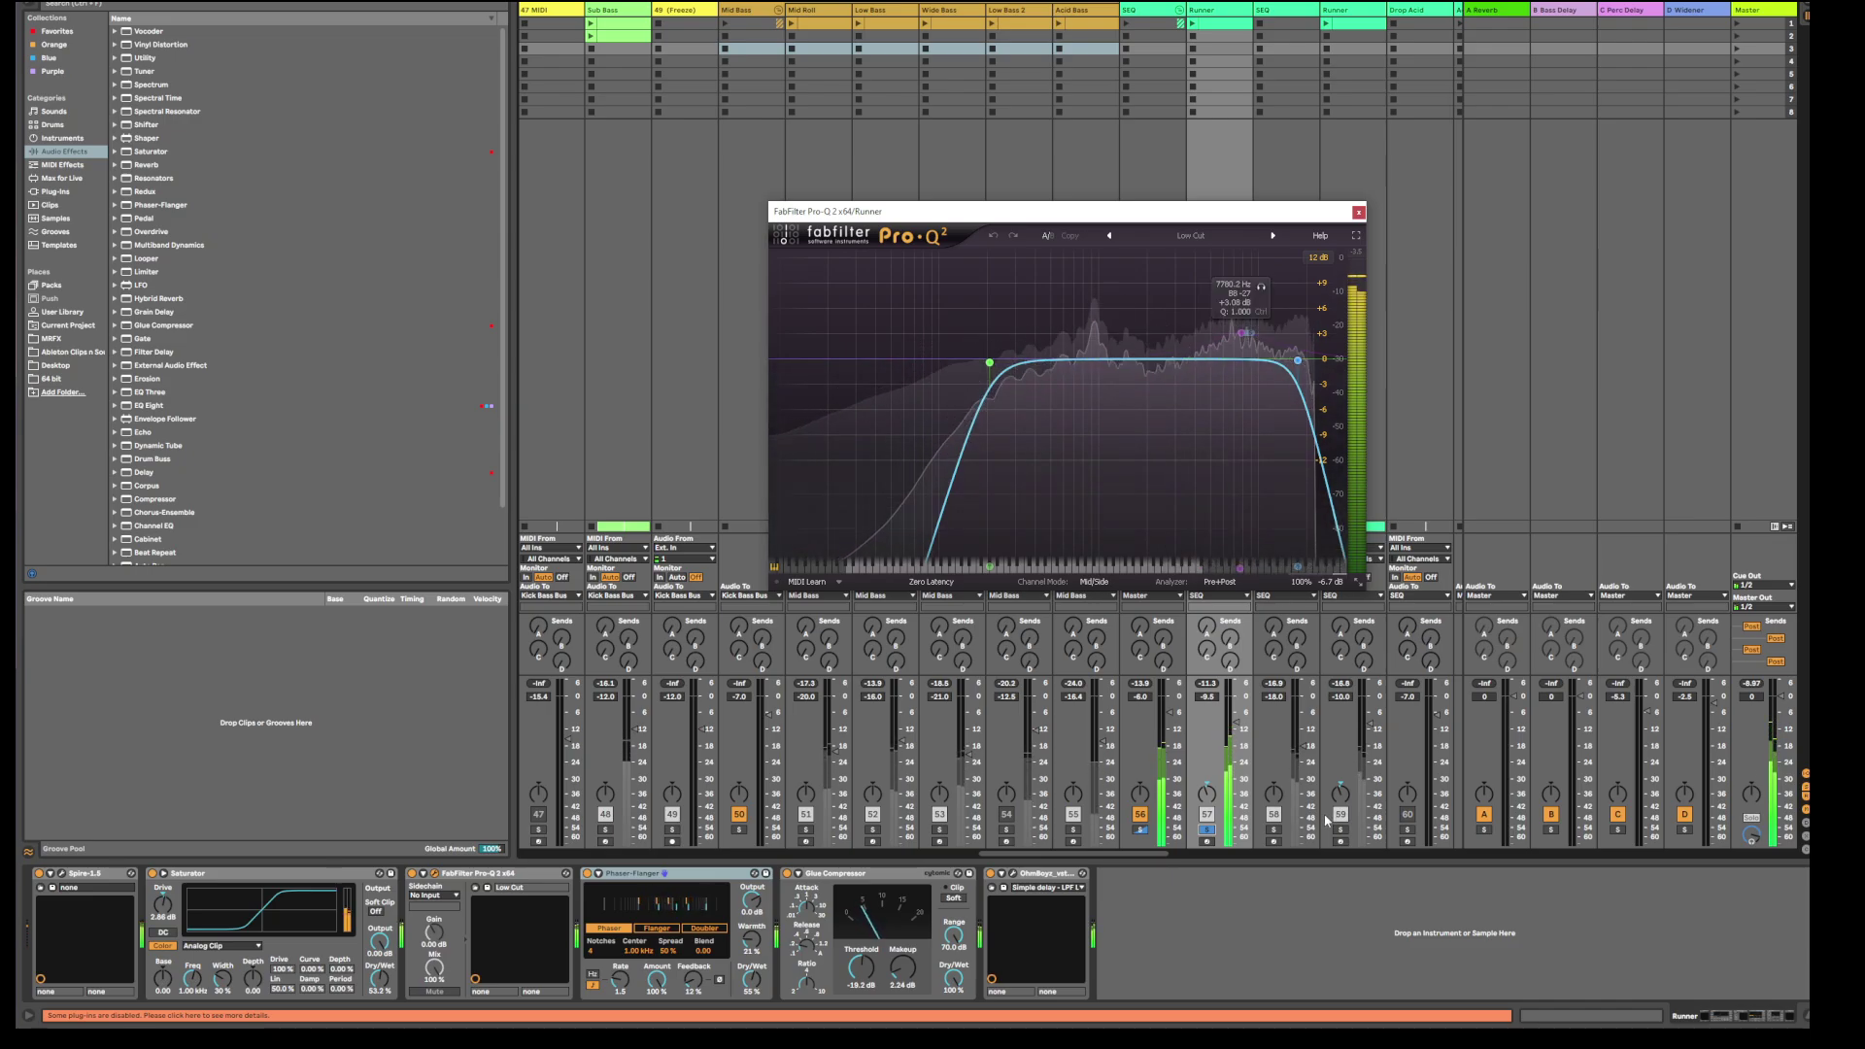
Step: Move the solo to the second Runner track, inspect its FabFilter Pro-Q 2 curve, and close the EQ windows
{"action": "left_click", "coordinate": [1340, 830]}
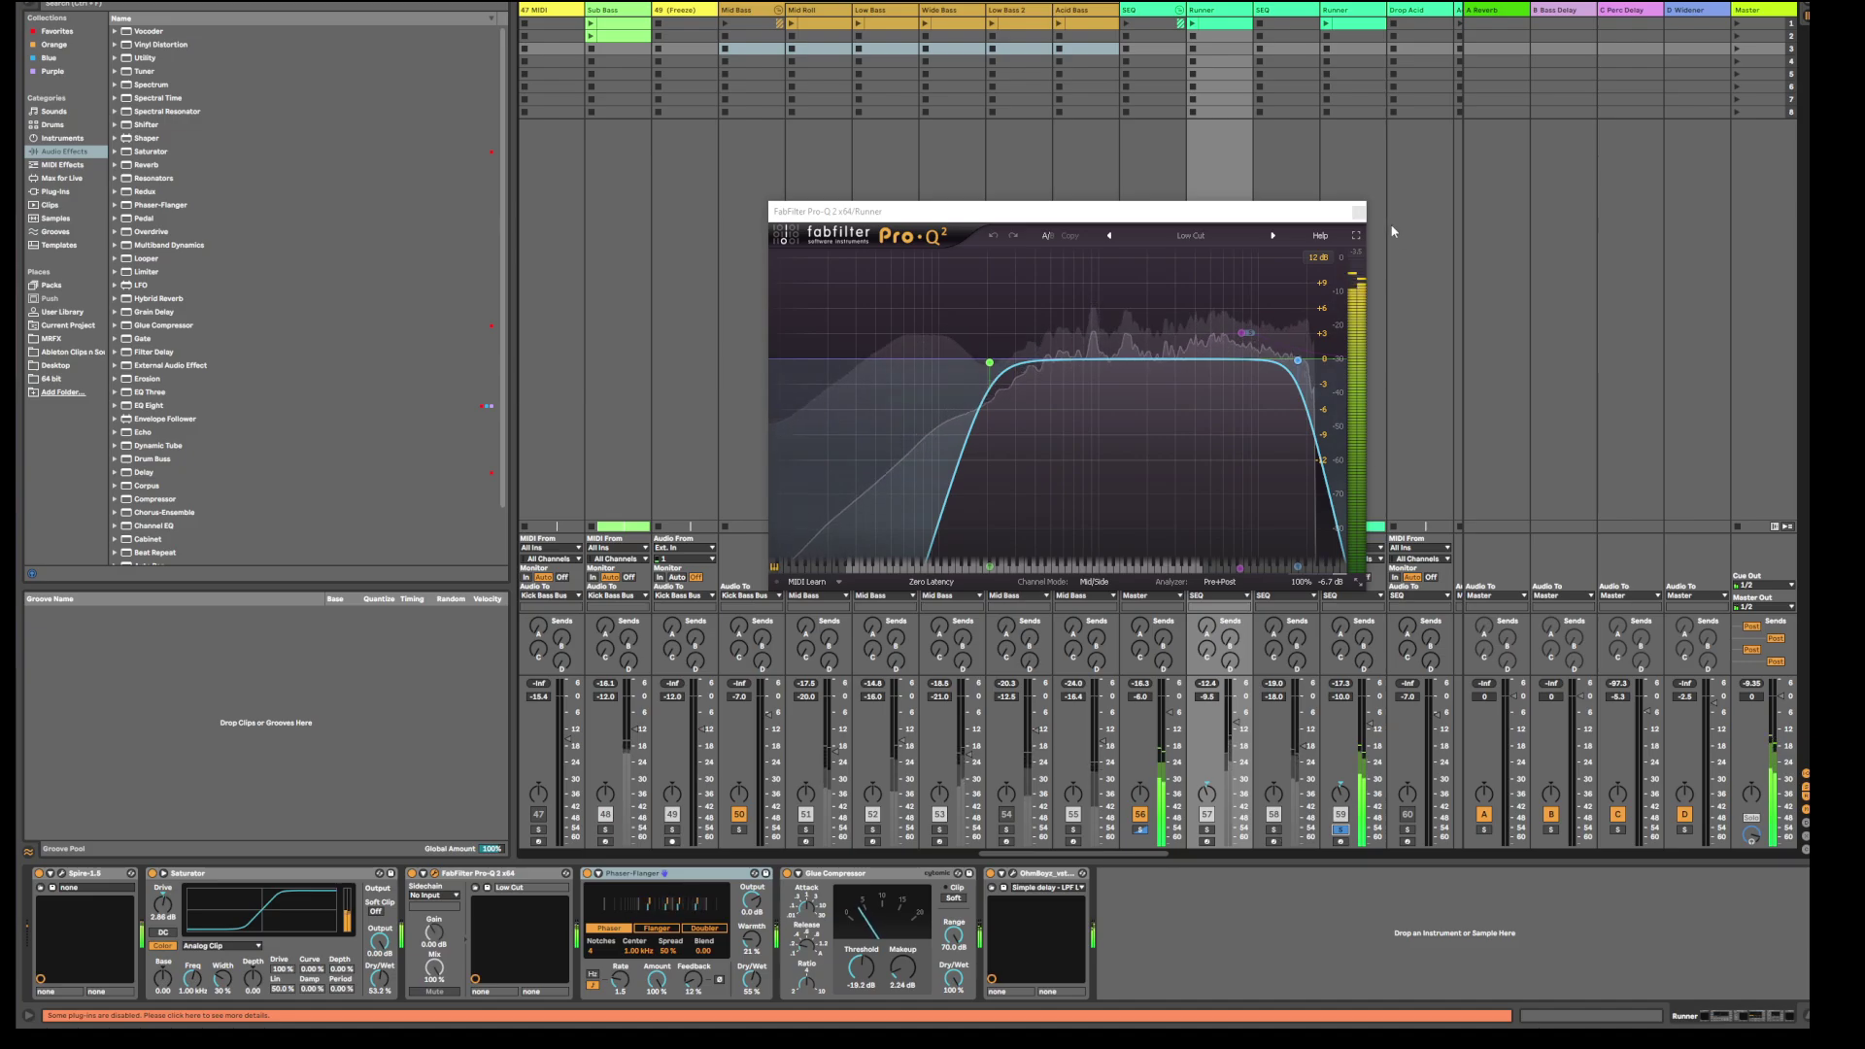
{"action": "left_click", "coordinate": [1359, 212]}
{"action": "left_click", "coordinate": [1345, 10]}
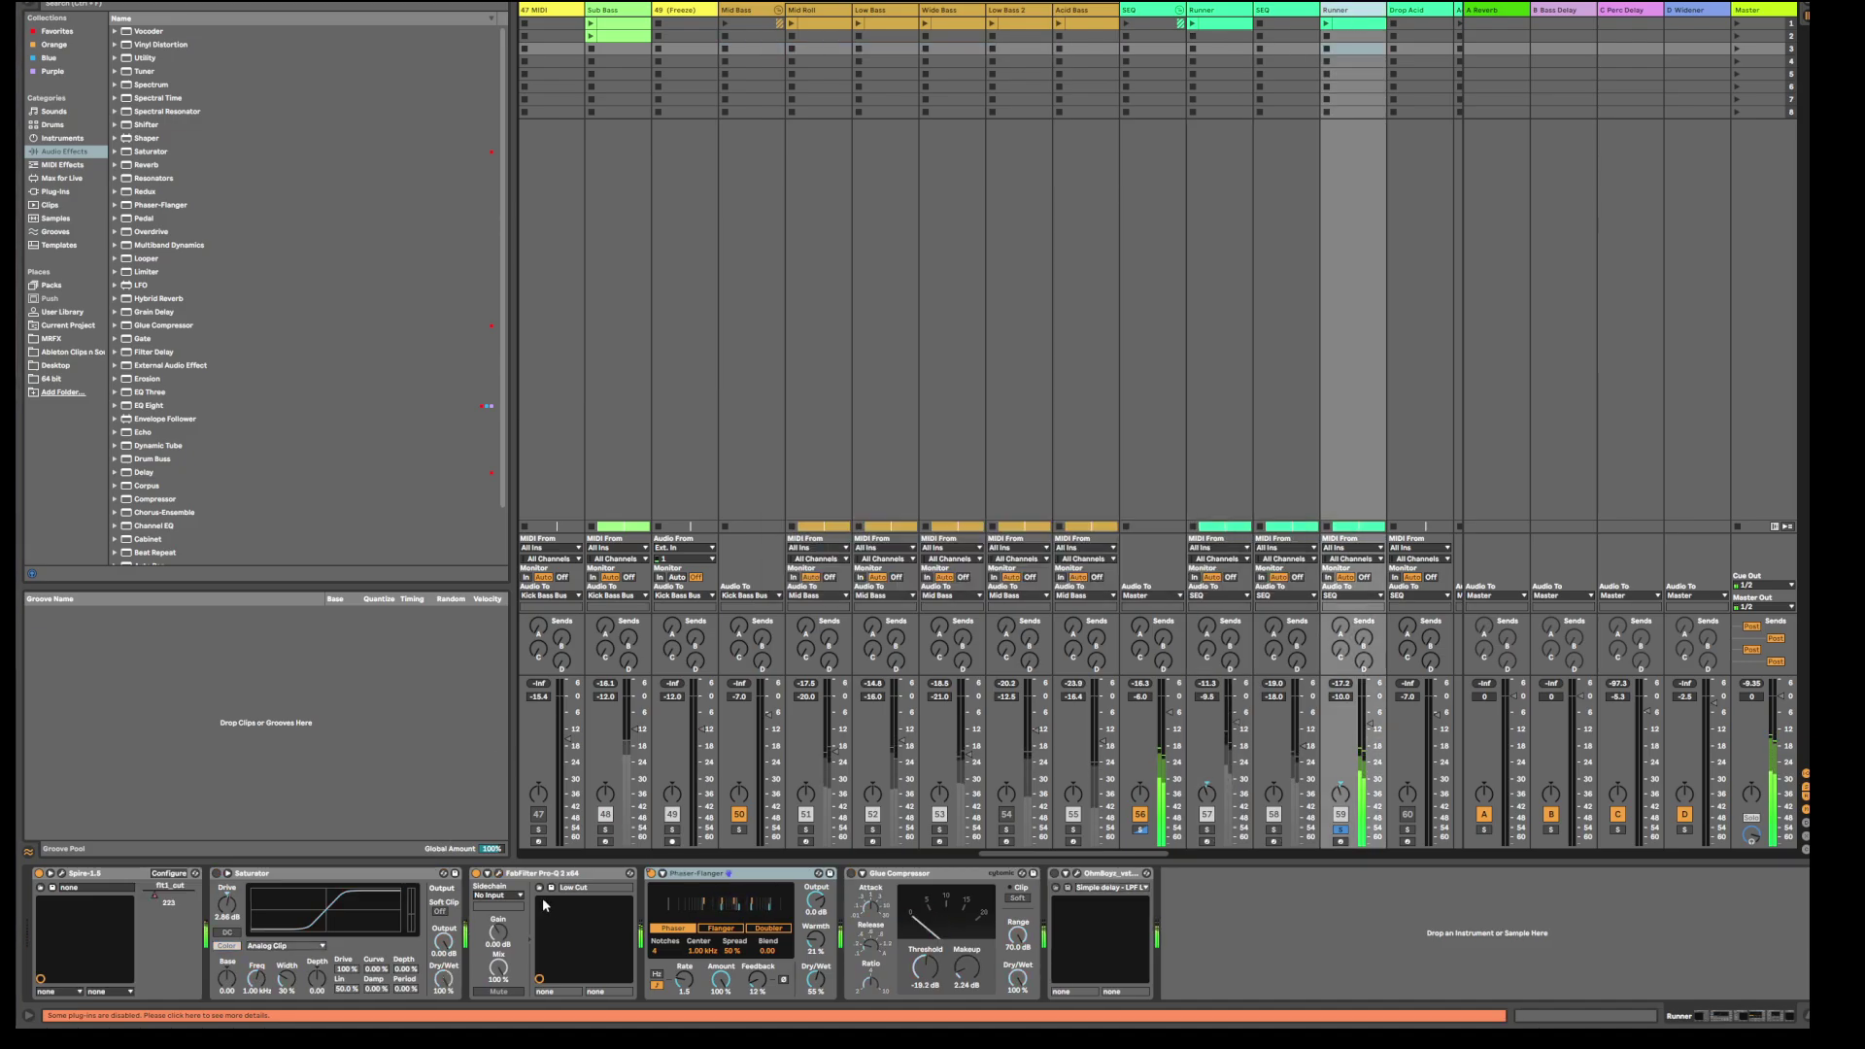
{"action": "left_click", "coordinate": [499, 874]}
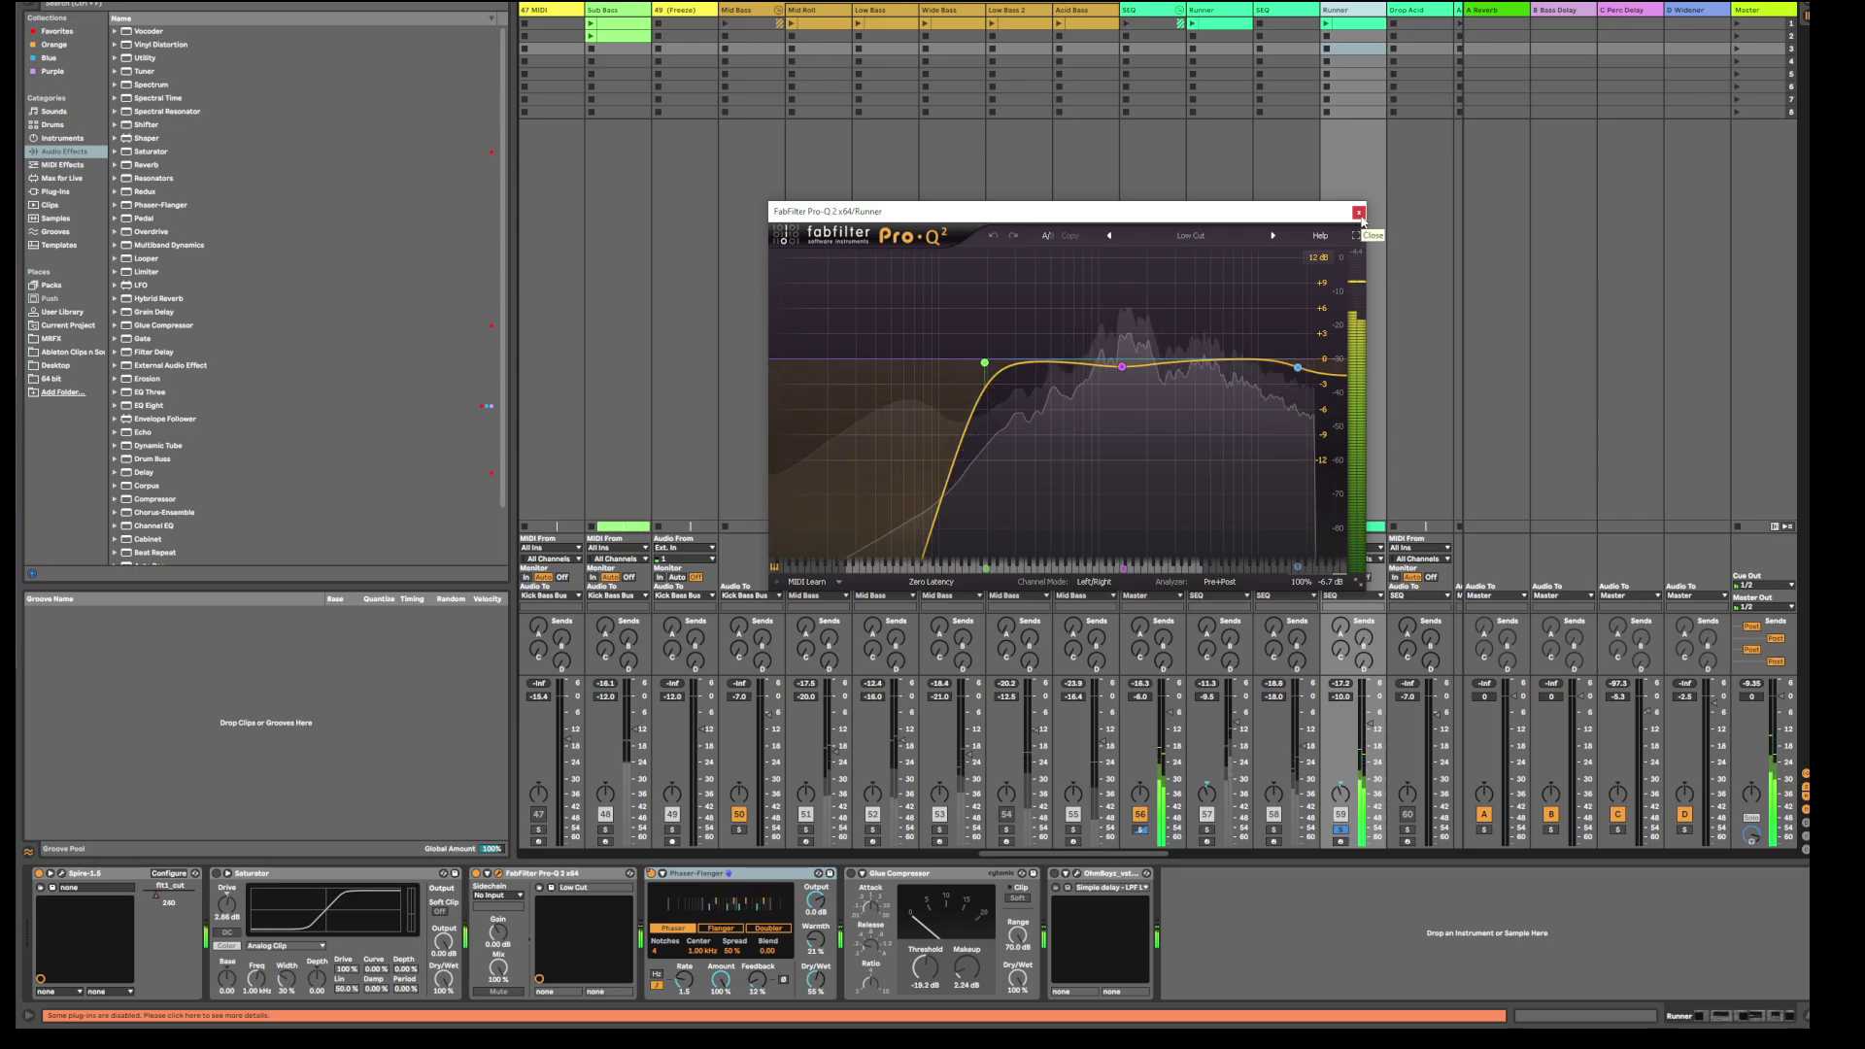
{"action": "left_click", "coordinate": [1359, 212]}
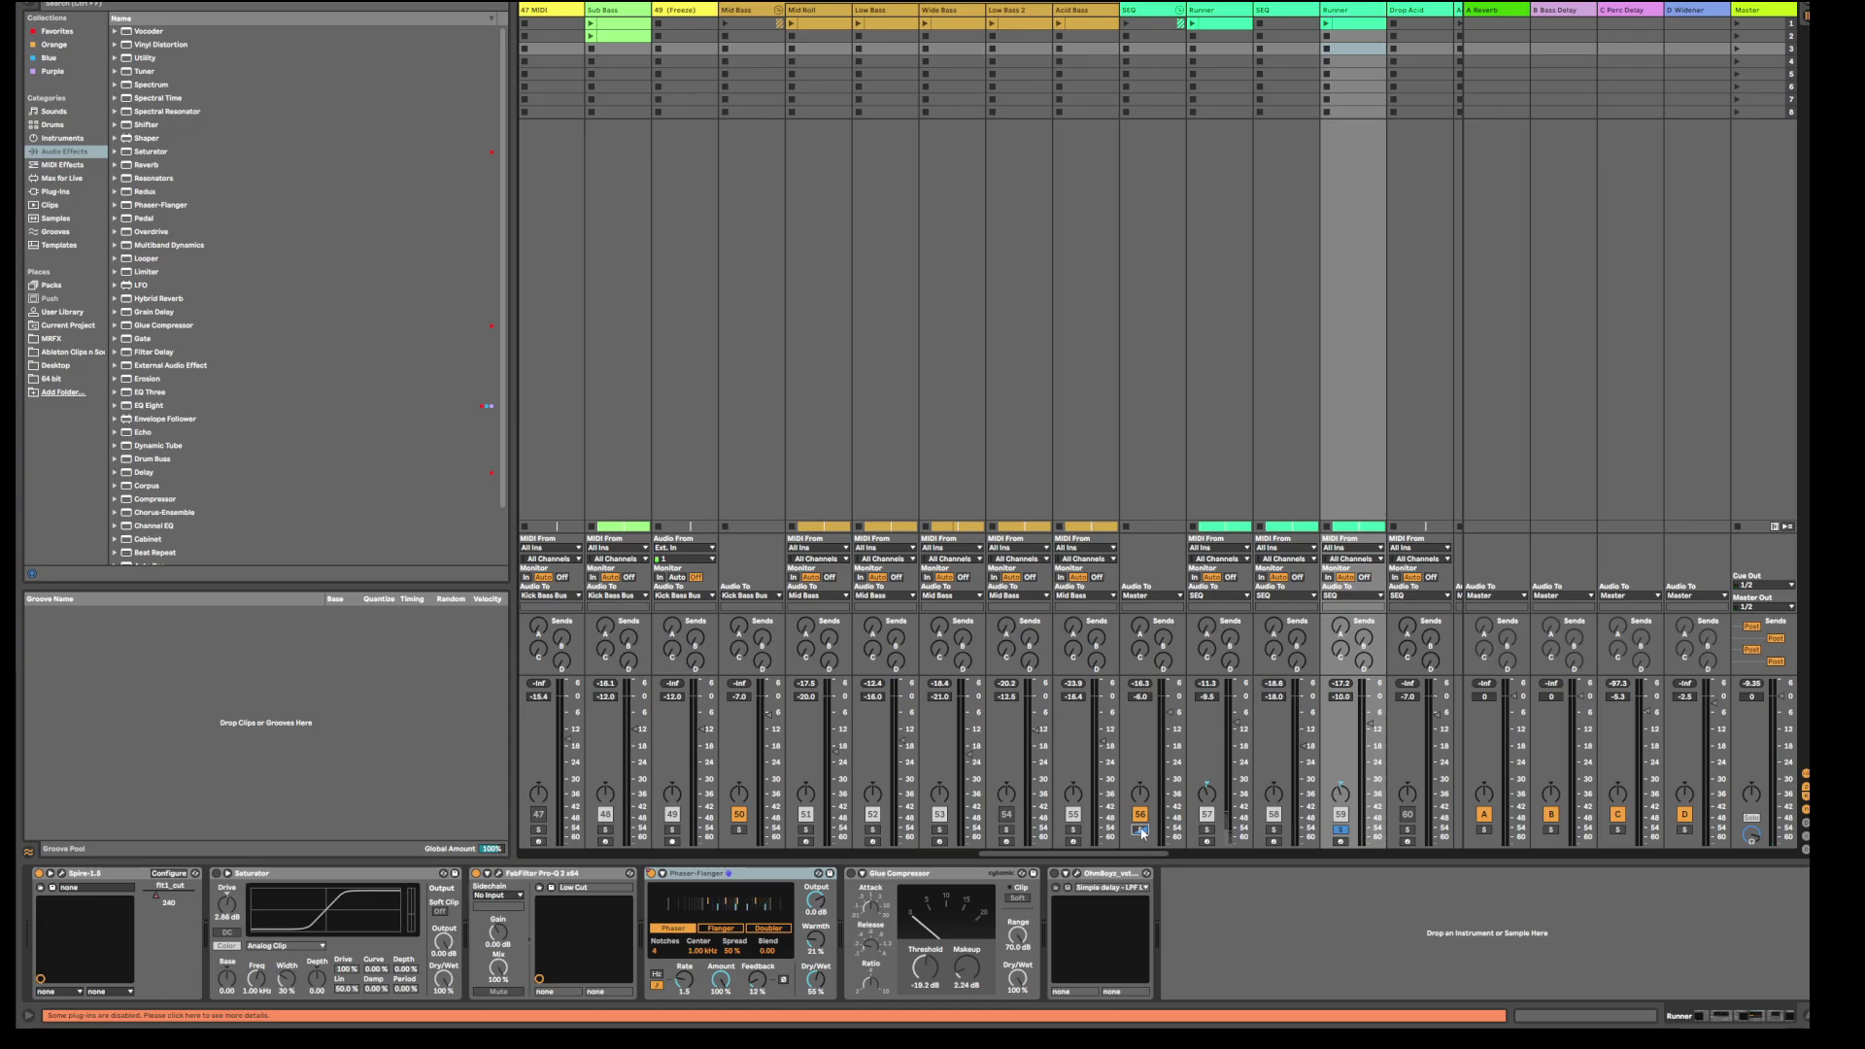
Step: Open the SEQ group's Pro-Q 3, solo the Mid Bass group, and show its FabFilter Pro-Q 2 alongside
{"action": "left_click", "coordinate": [1157, 12]}
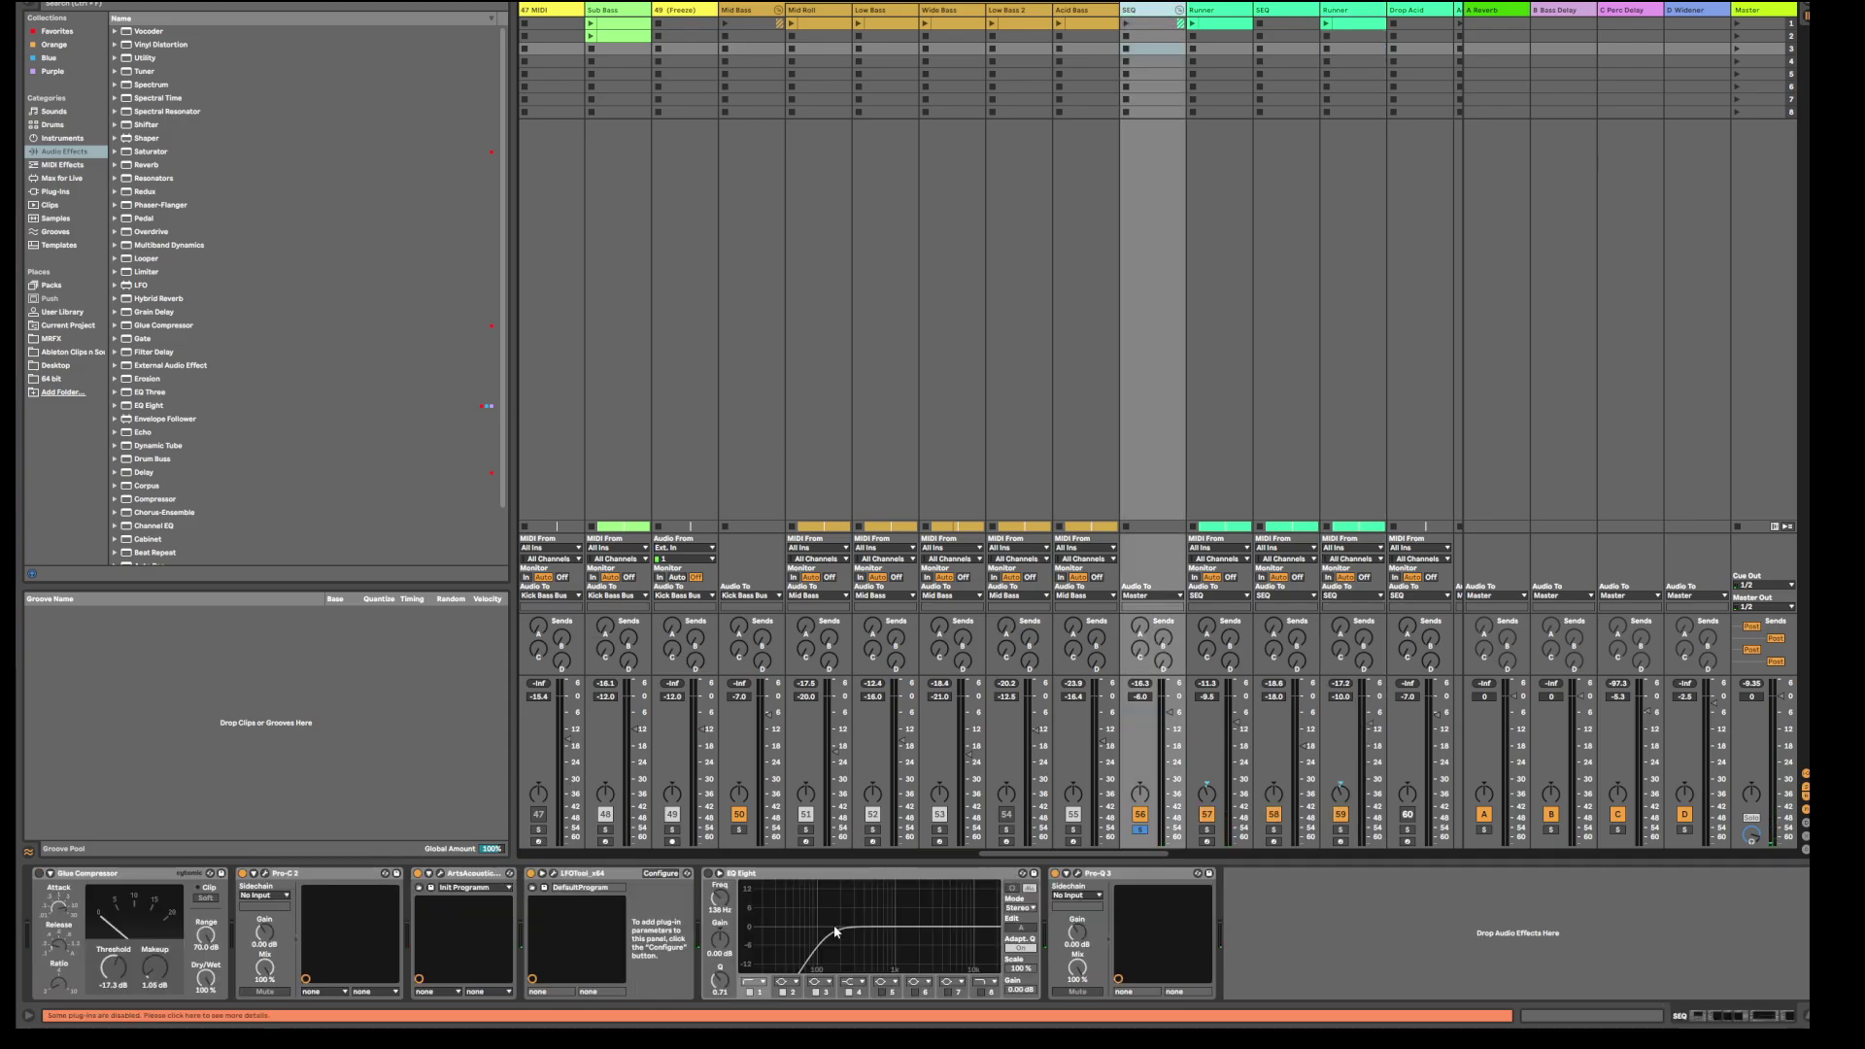
{"action": "left_click", "coordinate": [1077, 874]}
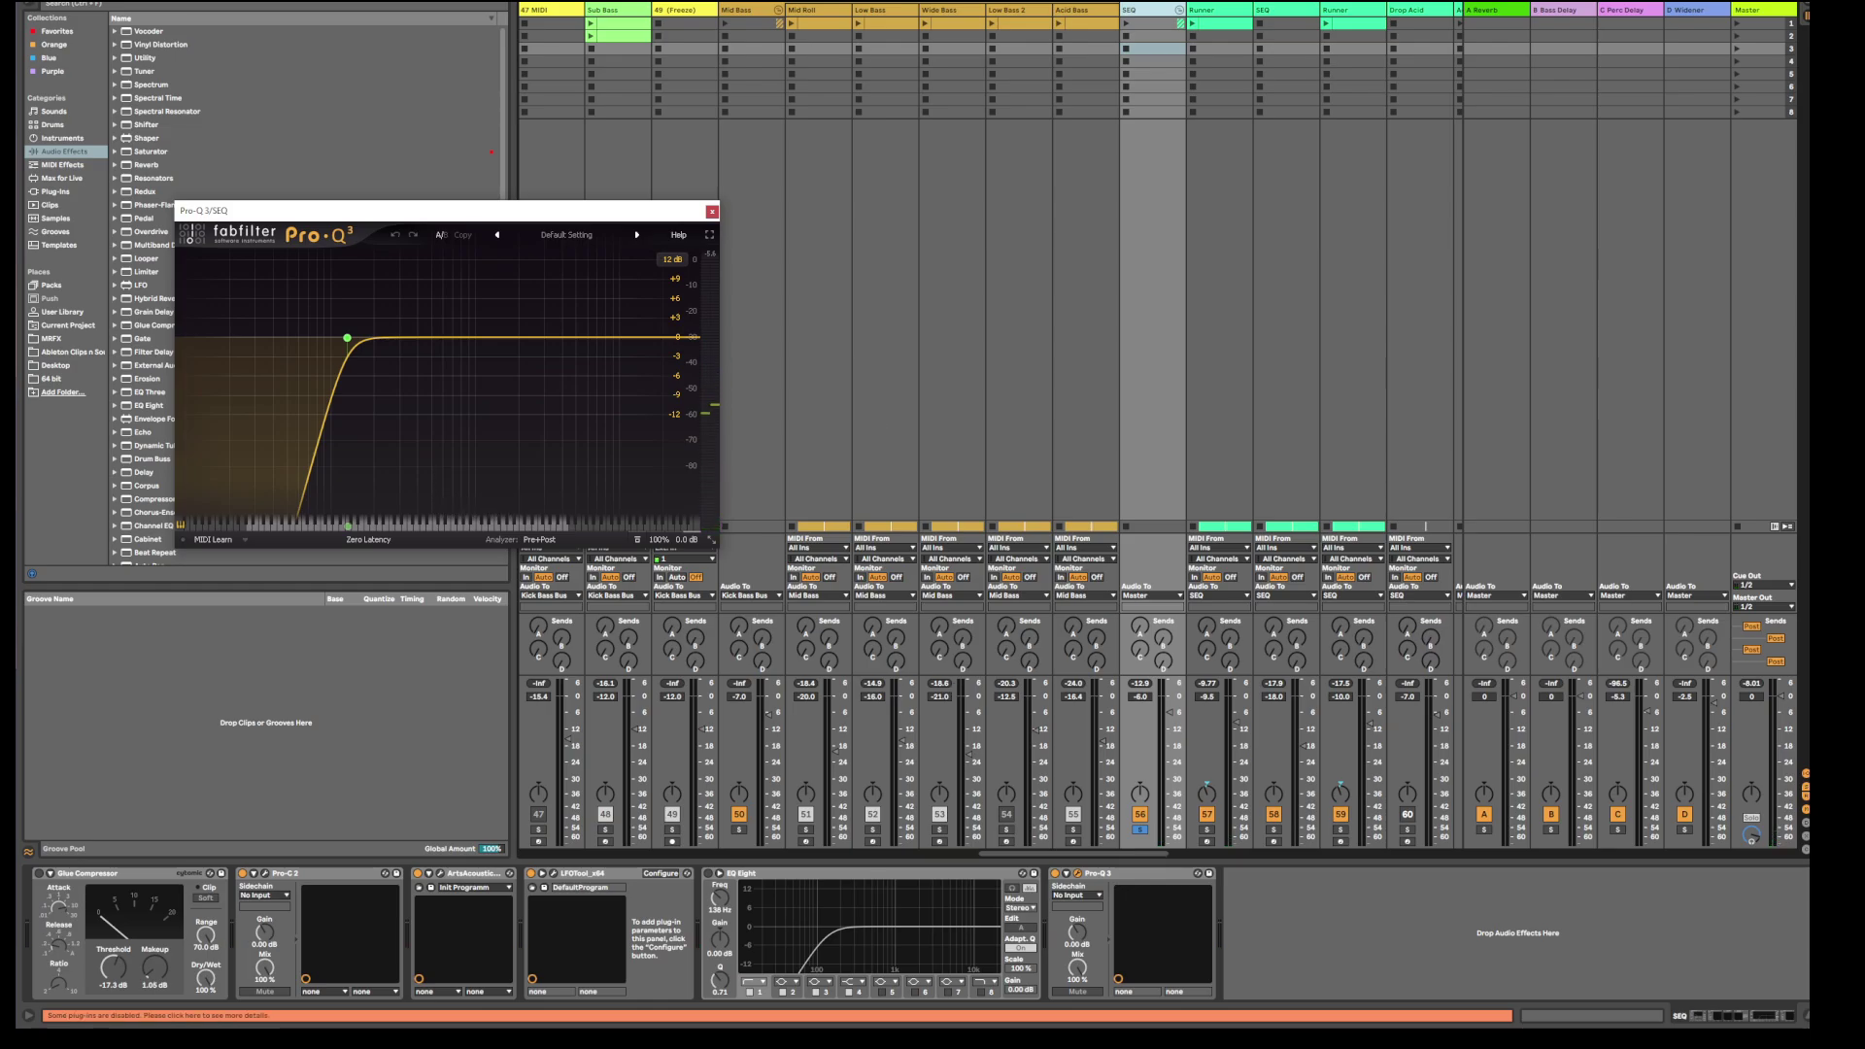
{"action": "left_click", "coordinate": [749, 12]}
{"action": "left_click", "coordinate": [740, 830]}
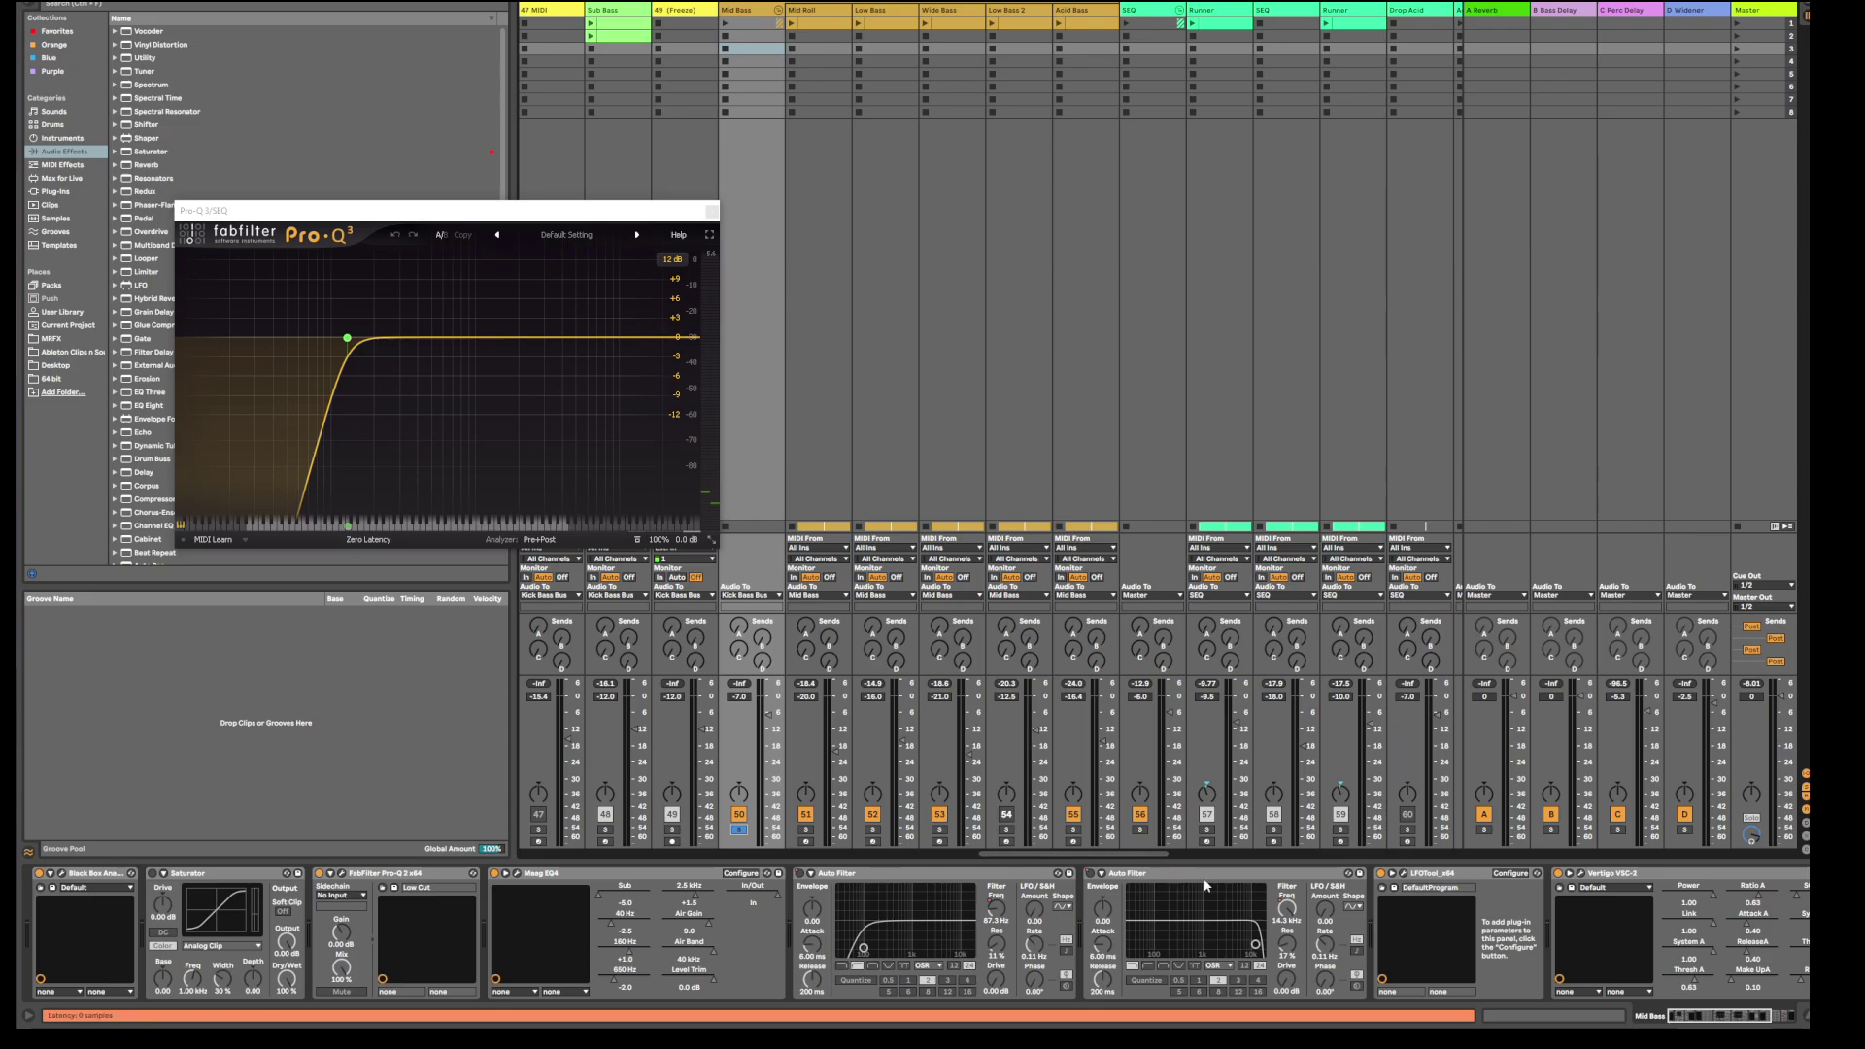
{"action": "left_click", "coordinate": [342, 874]}
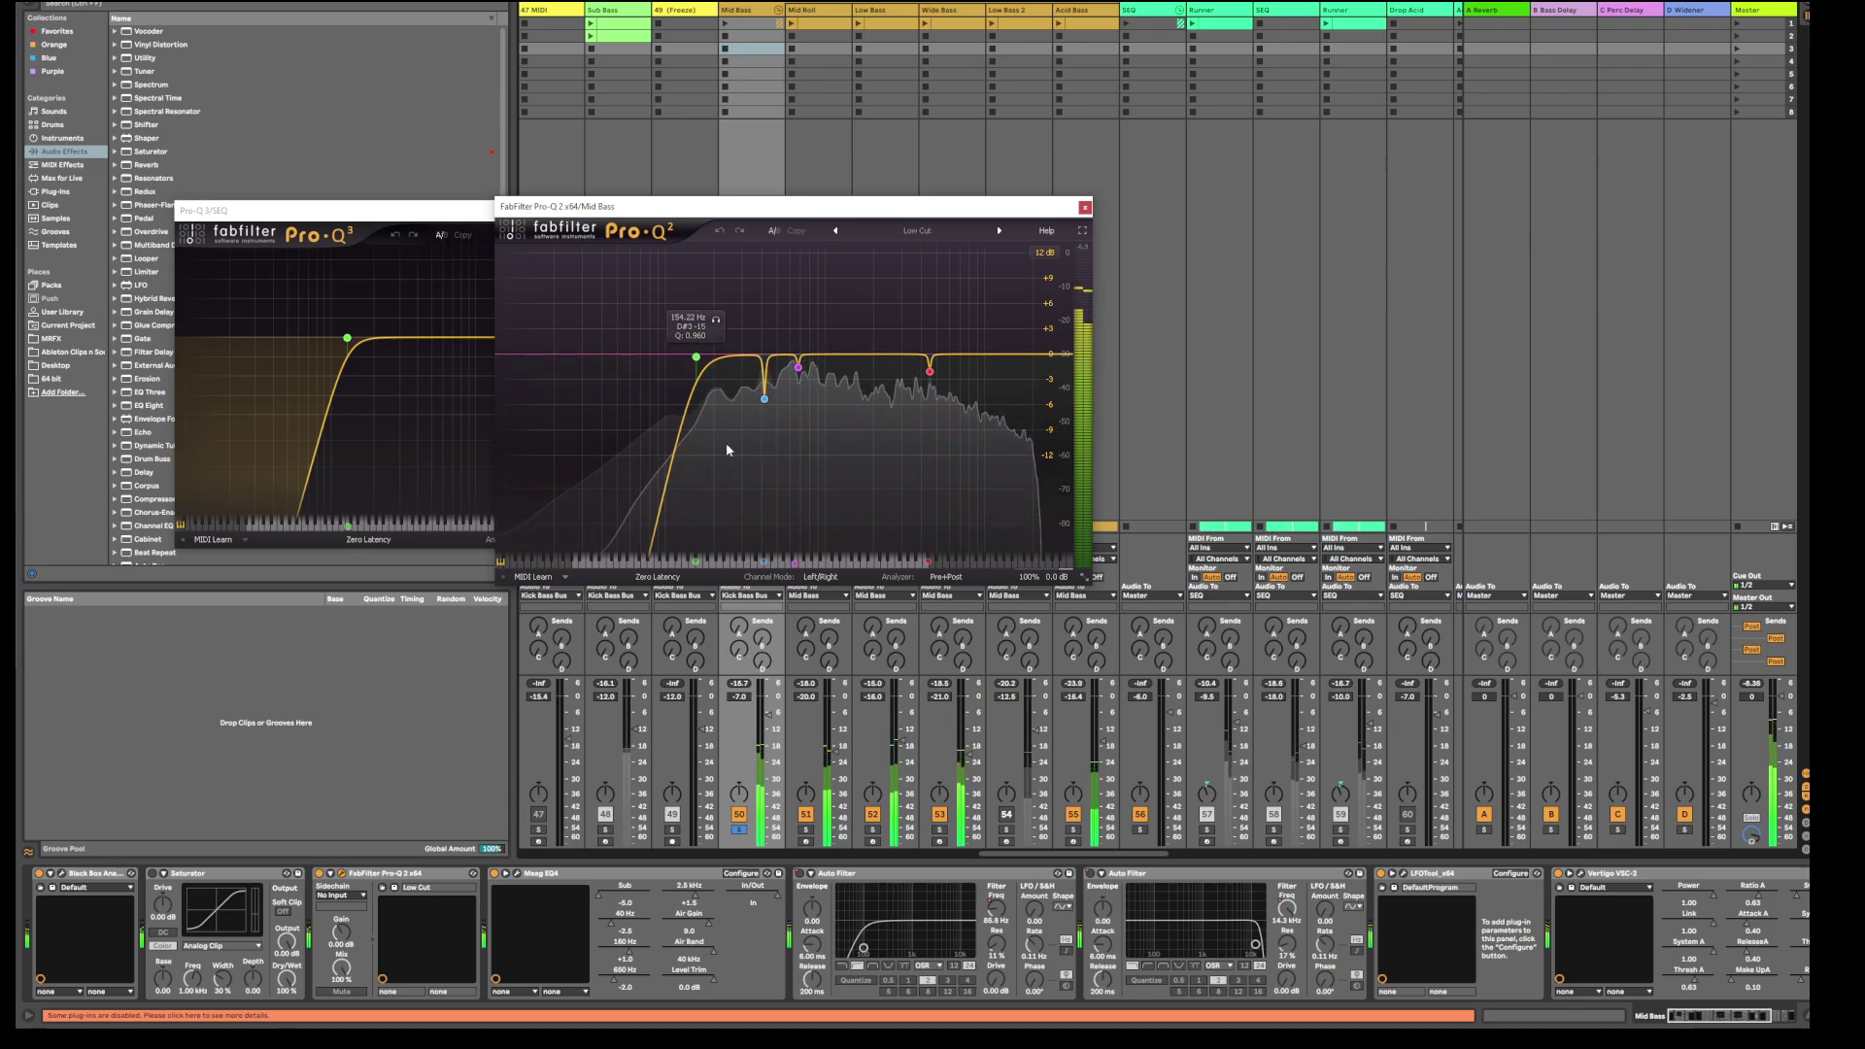
Step: Bring the SEQ group into the playback and stack the Mid Bass EQ window above the SEQ EQ window to compare spectra
{"action": "left_click_drag", "start_coordinate": [730, 219], "coordinate": [1015, 160]}
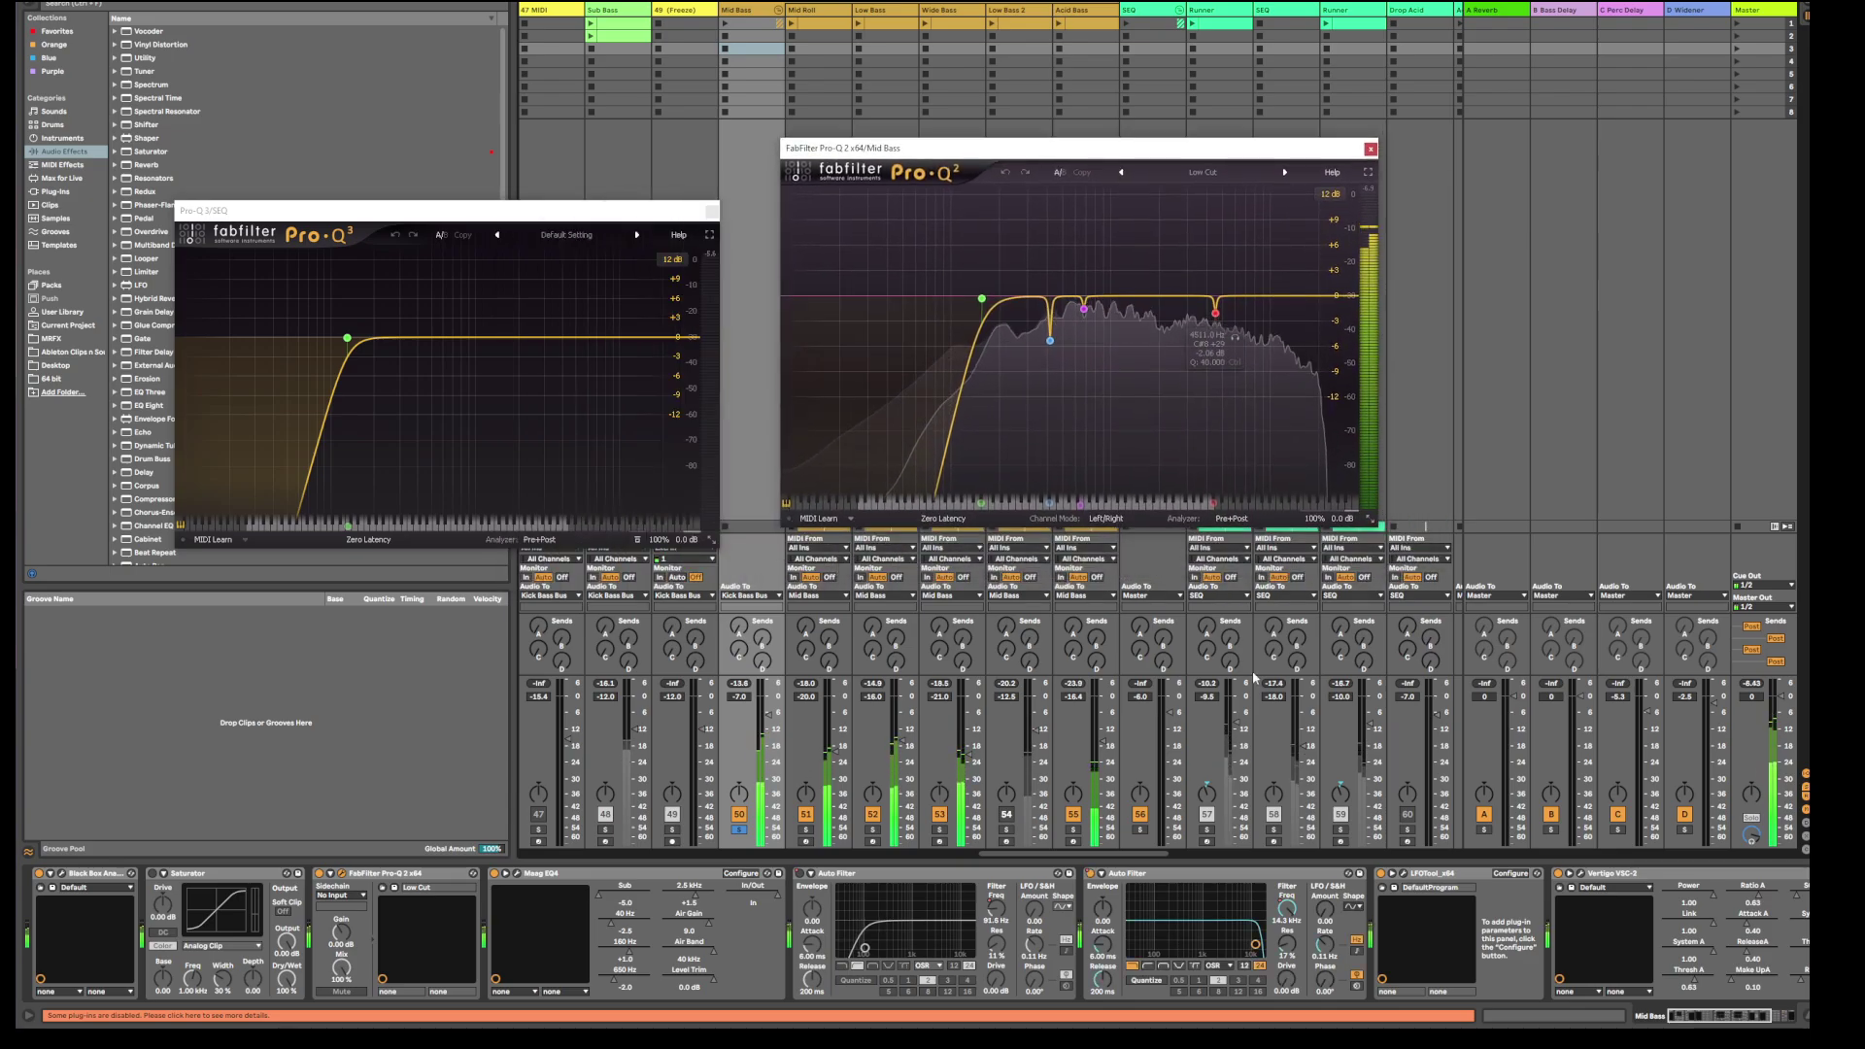
{"action": "left_click", "coordinate": [1142, 815]}
{"action": "left_click_drag", "start_coordinate": [504, 216], "coordinate": [1130, 541]}
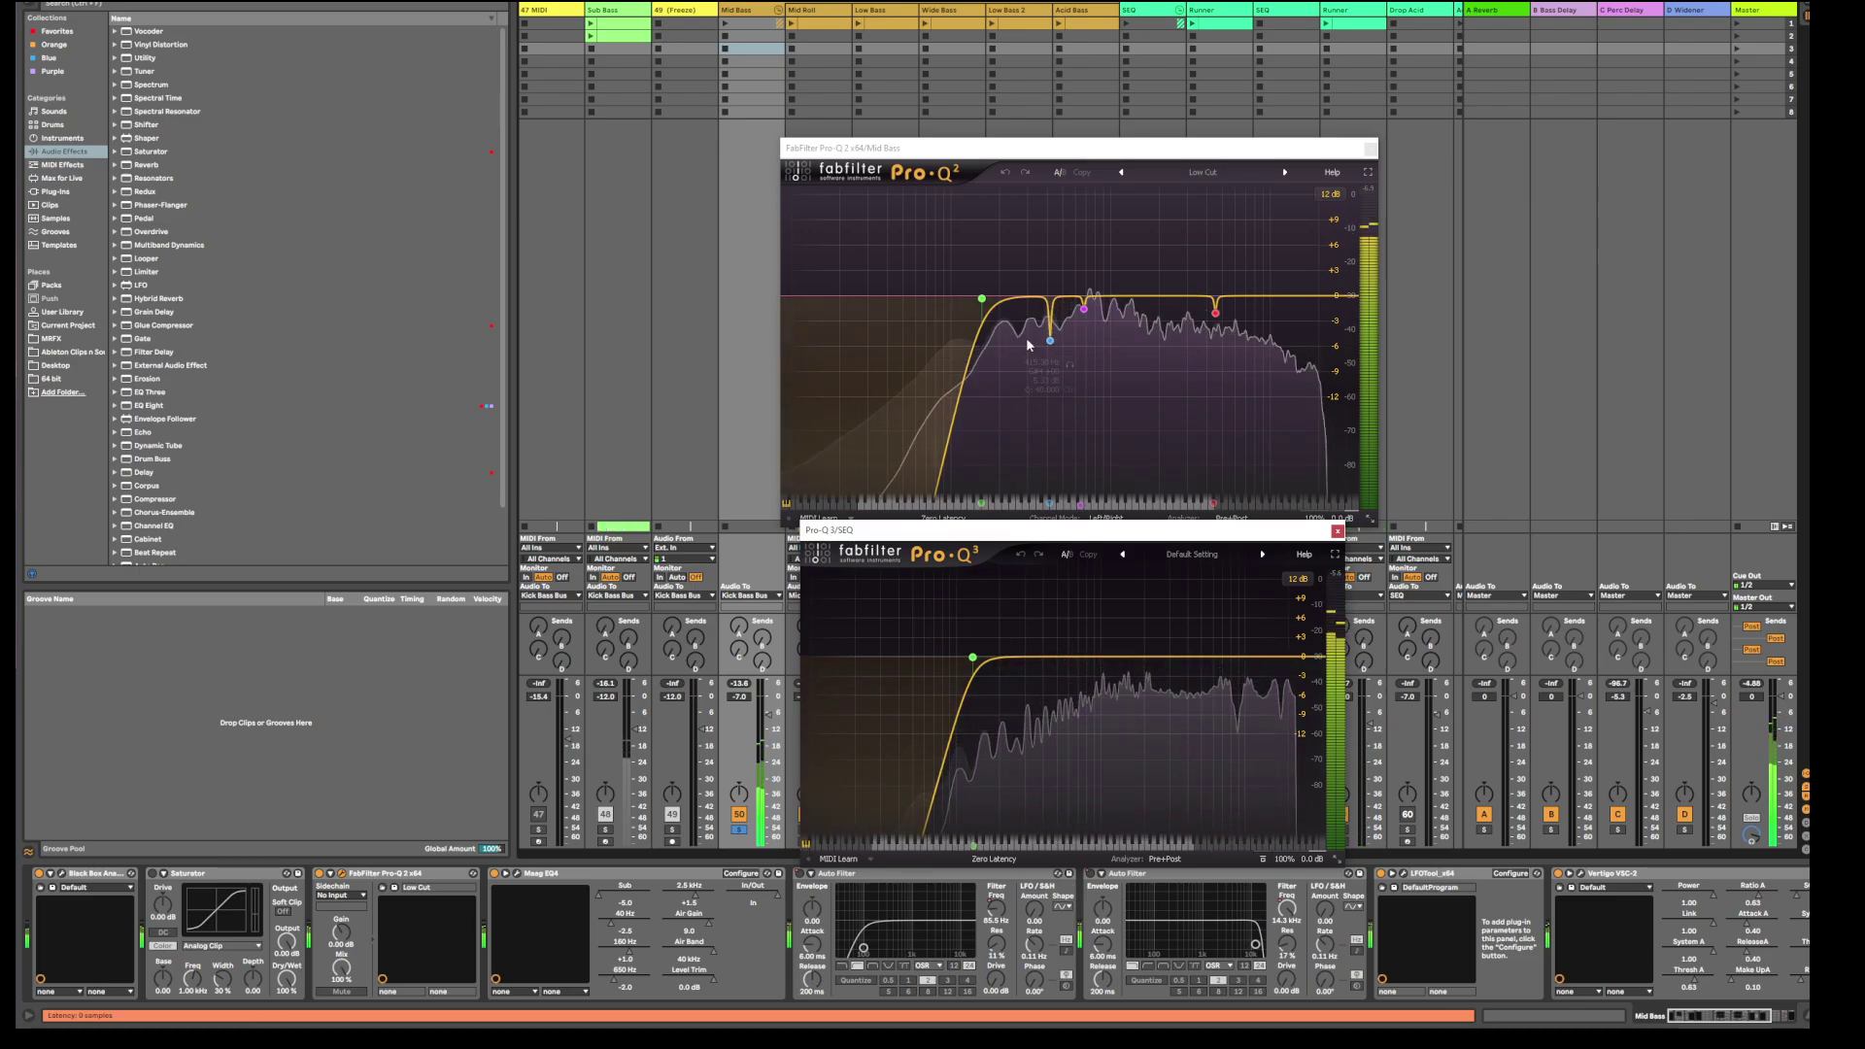
Step: Return to the Arrangement View, compare the Mid Bass and SEQ EQ windows side by side, and close both
{"action": "key", "text": "Tab"}
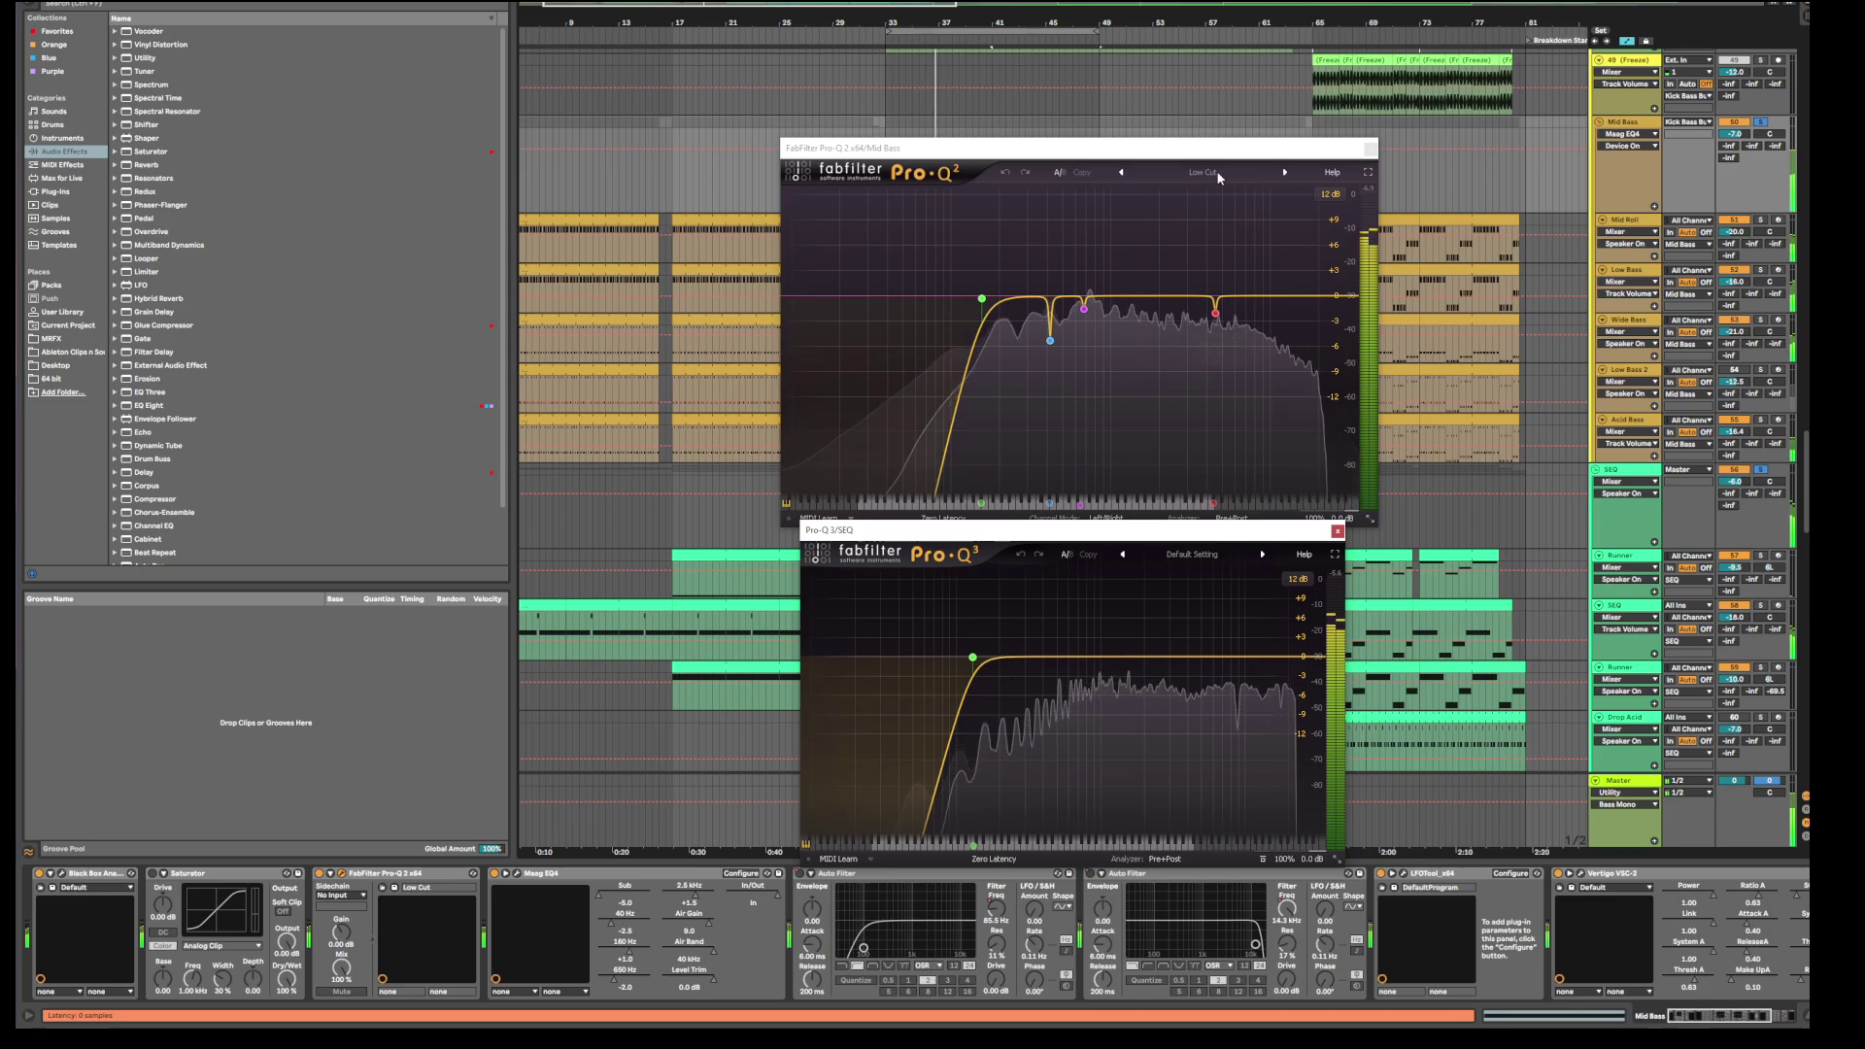
{"action": "left_click_drag", "start_coordinate": [1218, 148], "coordinate": [728, 124]}
{"action": "left_click_drag", "start_coordinate": [1058, 533], "coordinate": [1369, 159]}
{"action": "left_click", "coordinate": [769, 492]}
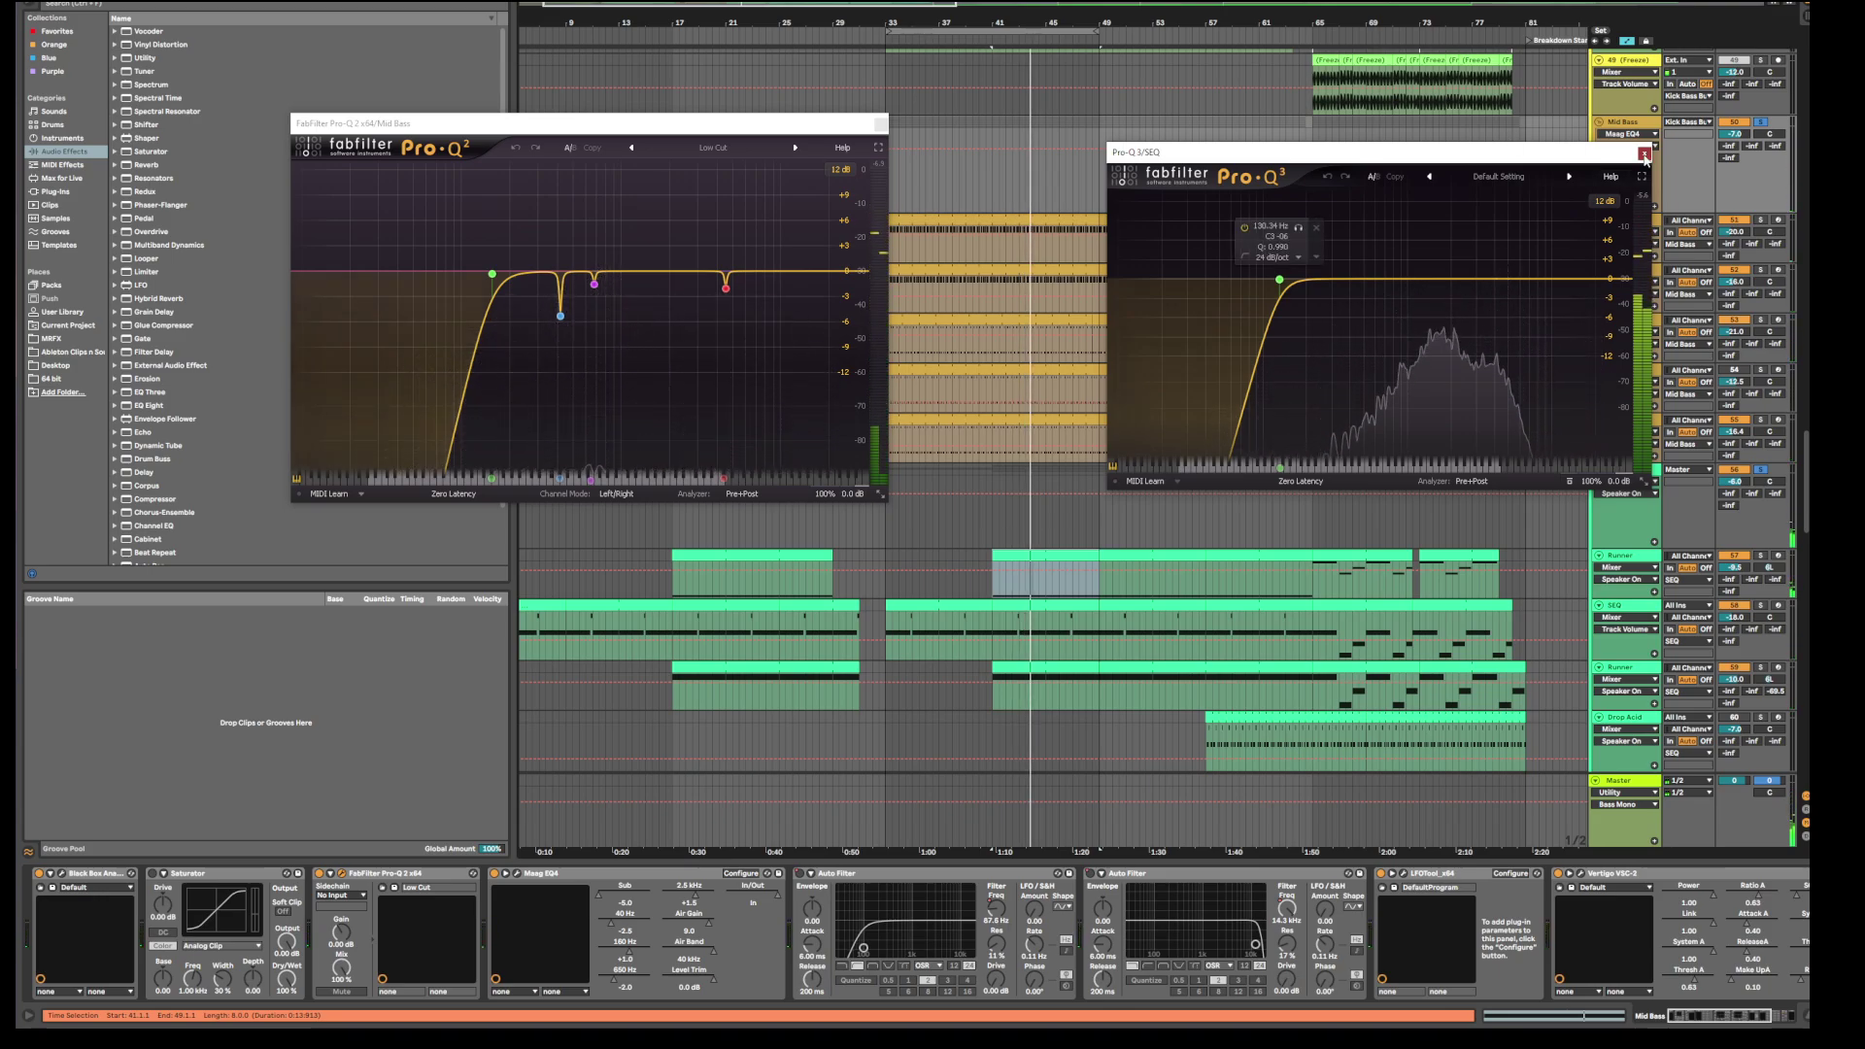
{"action": "left_click", "coordinate": [1643, 154]}
{"action": "left_click", "coordinate": [871, 128]}
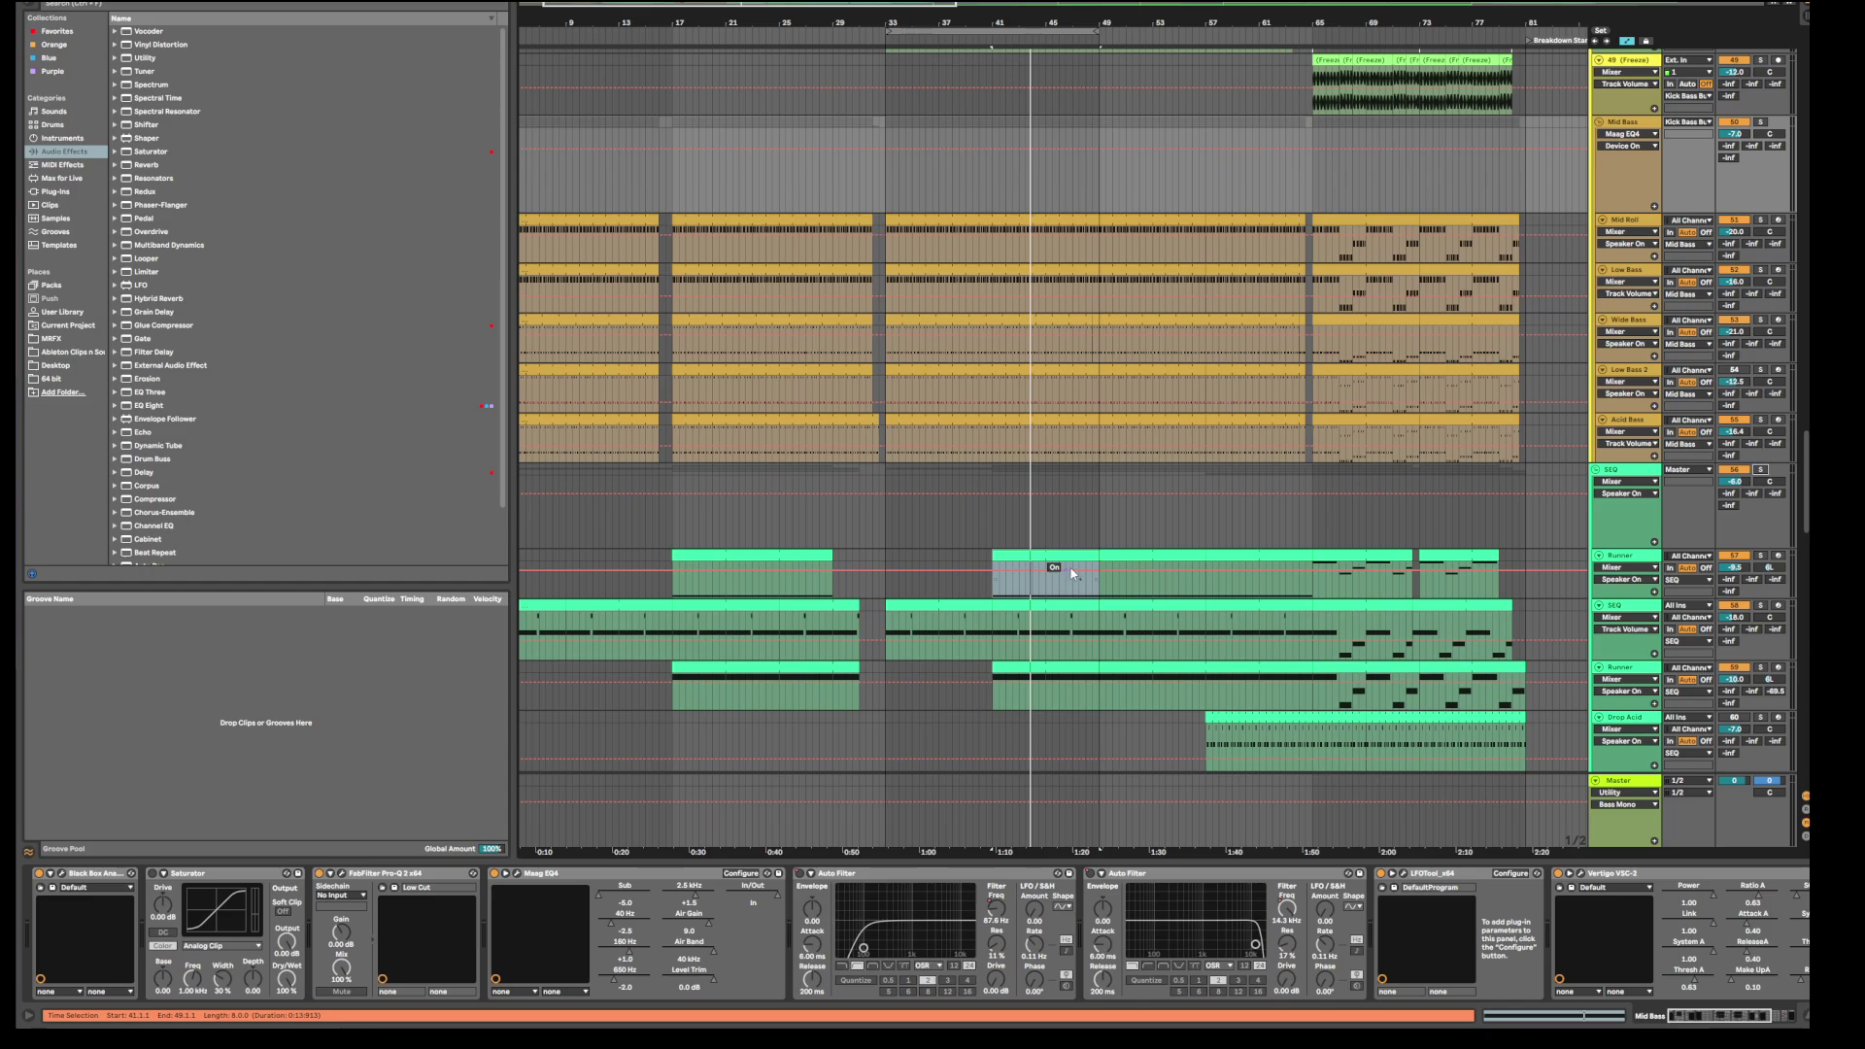
Step: Switch to the Session View mixer, solo the Mid Bass group and show the SEQ group's effect chain
{"action": "scroll", "coordinate": [1066, 573], "scroll_direction": "down", "scroll_amount": 3}
{"action": "scroll", "coordinate": [1065, 573], "scroll_direction": "up", "scroll_amount": 3}
{"action": "key", "text": "Tab"}
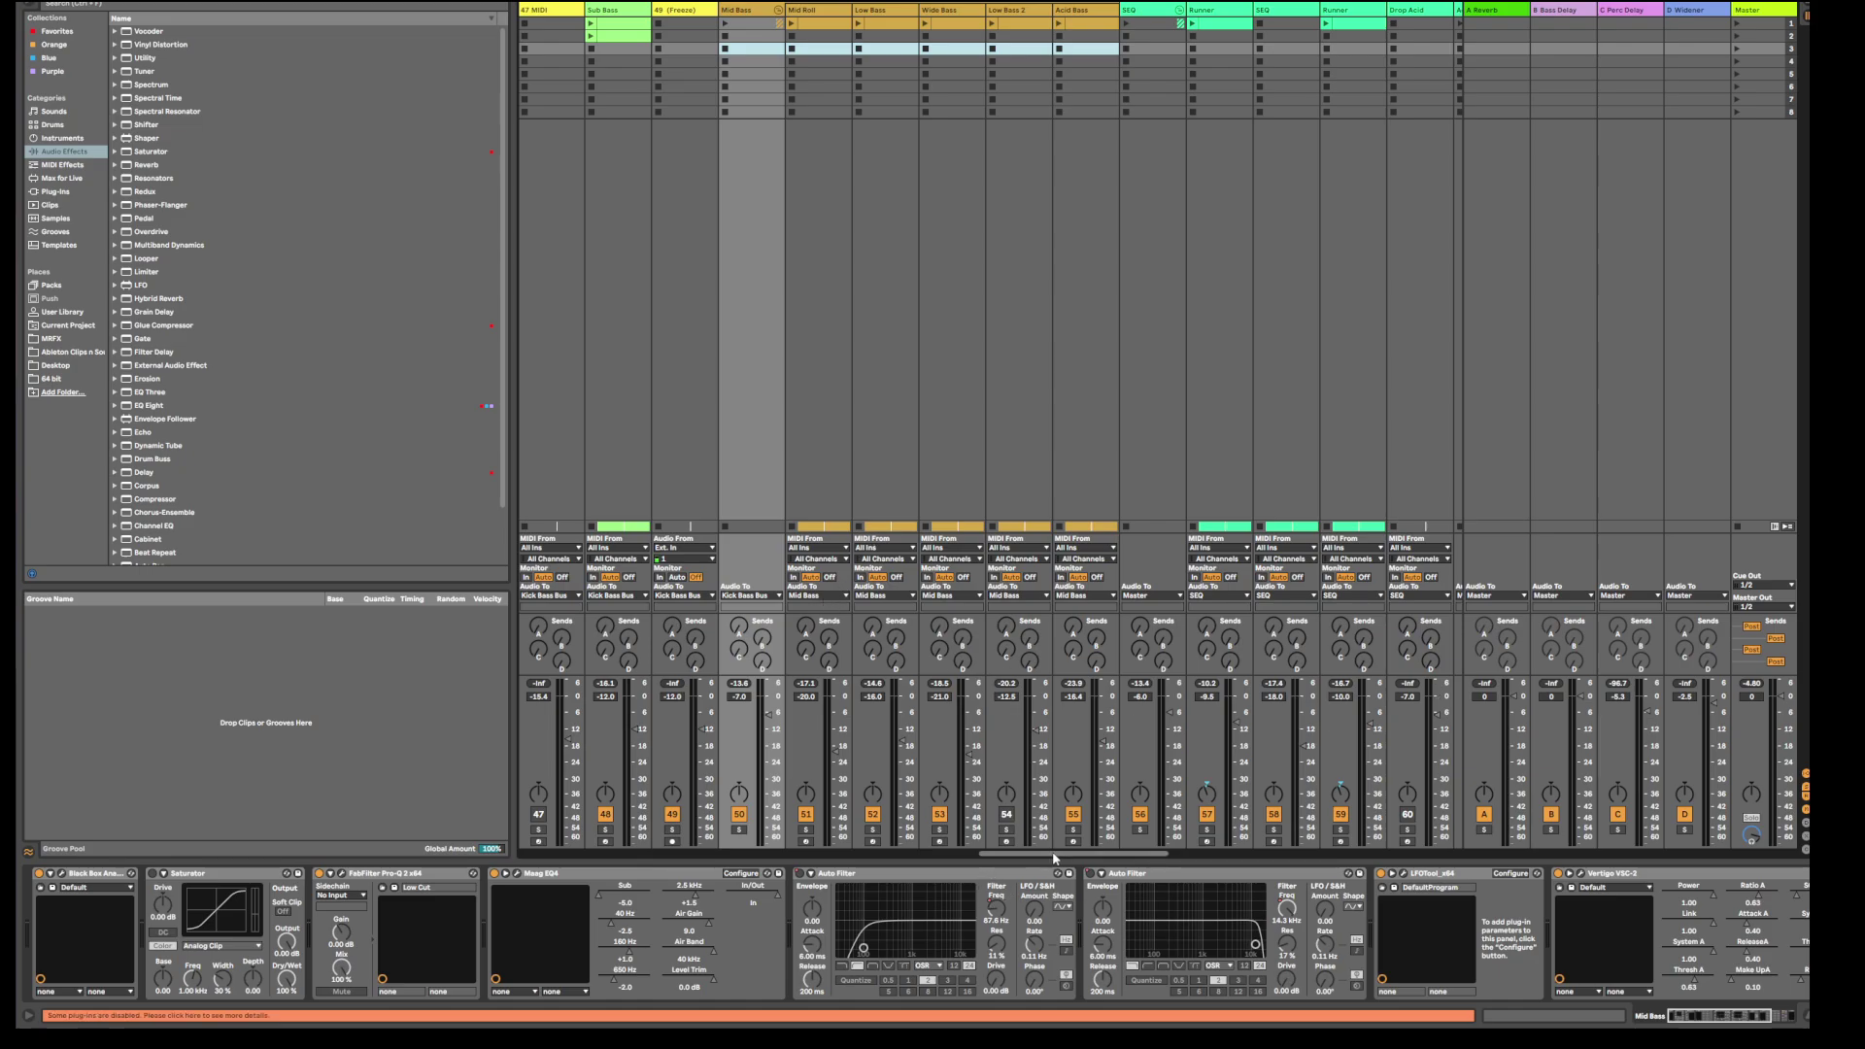
{"action": "scroll", "coordinate": [1117, 855], "scroll_direction": "right", "scroll_amount": 5}
{"action": "left_click_drag", "start_coordinate": [1131, 856], "coordinate": [1075, 841]}
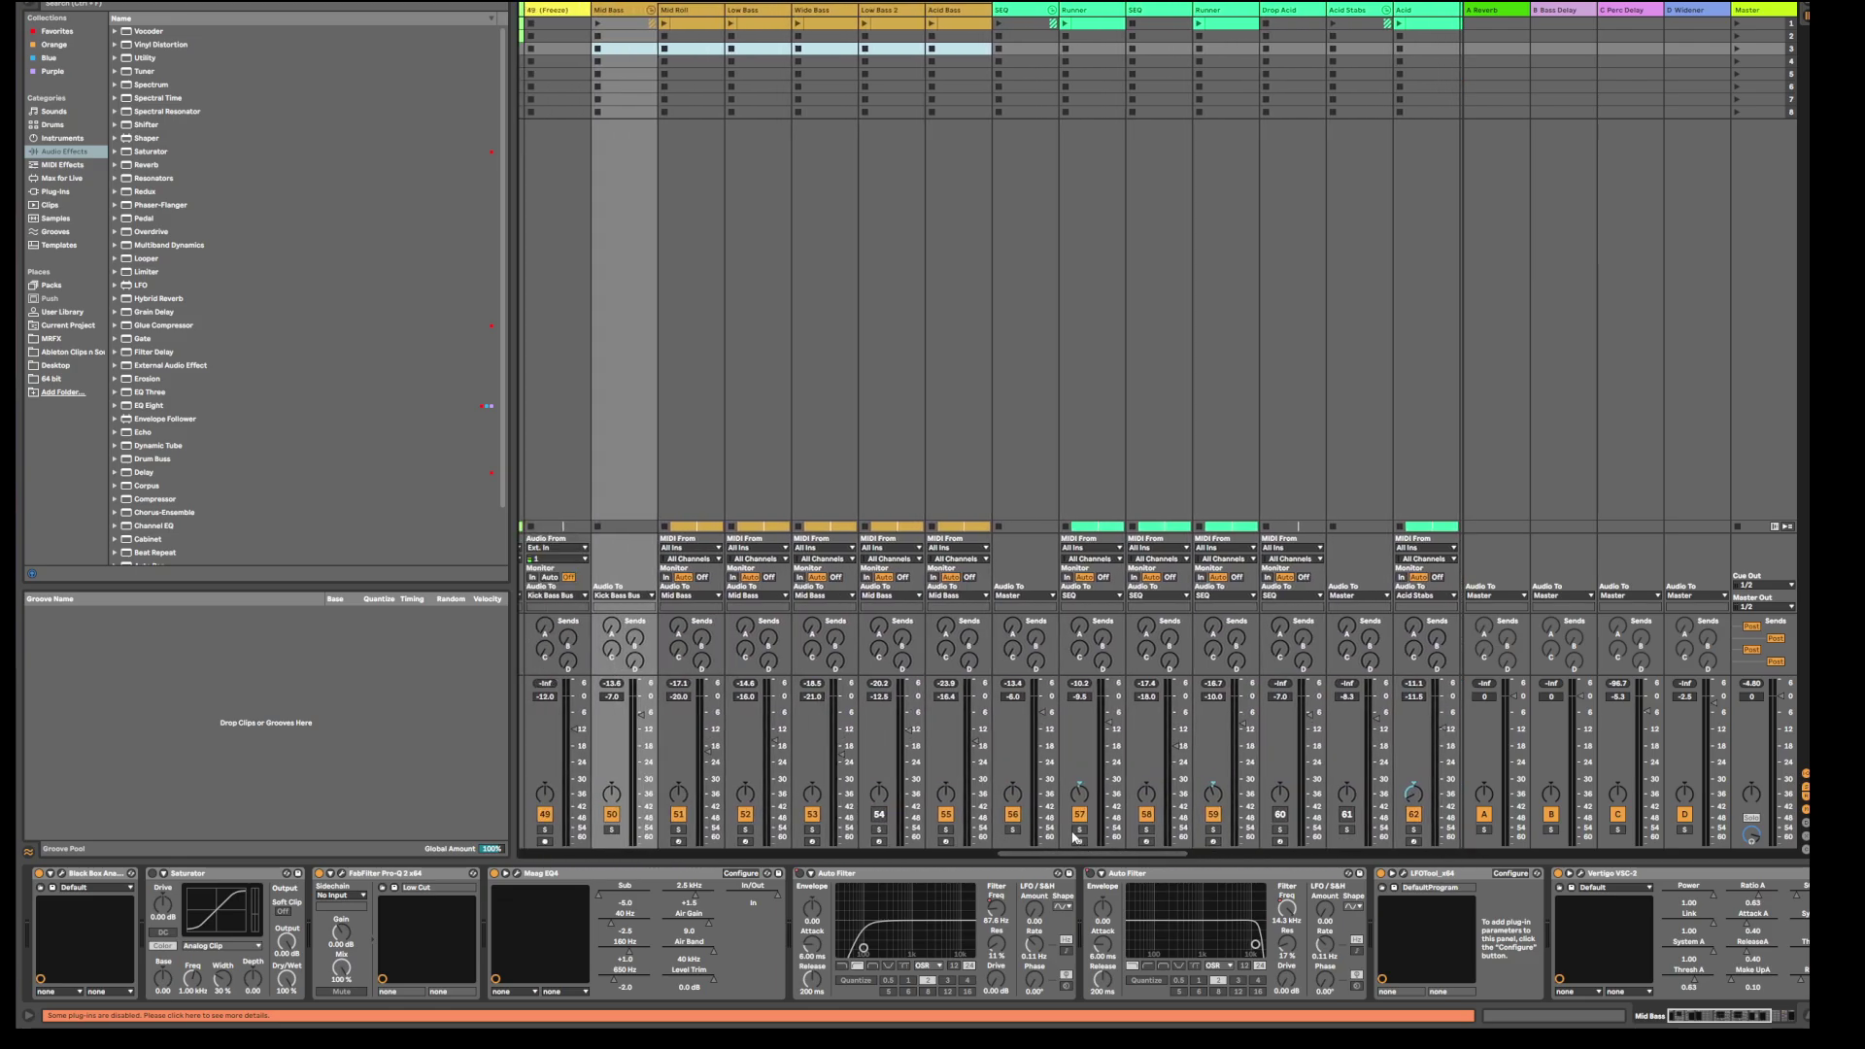
{"action": "left_click", "coordinate": [611, 829]}
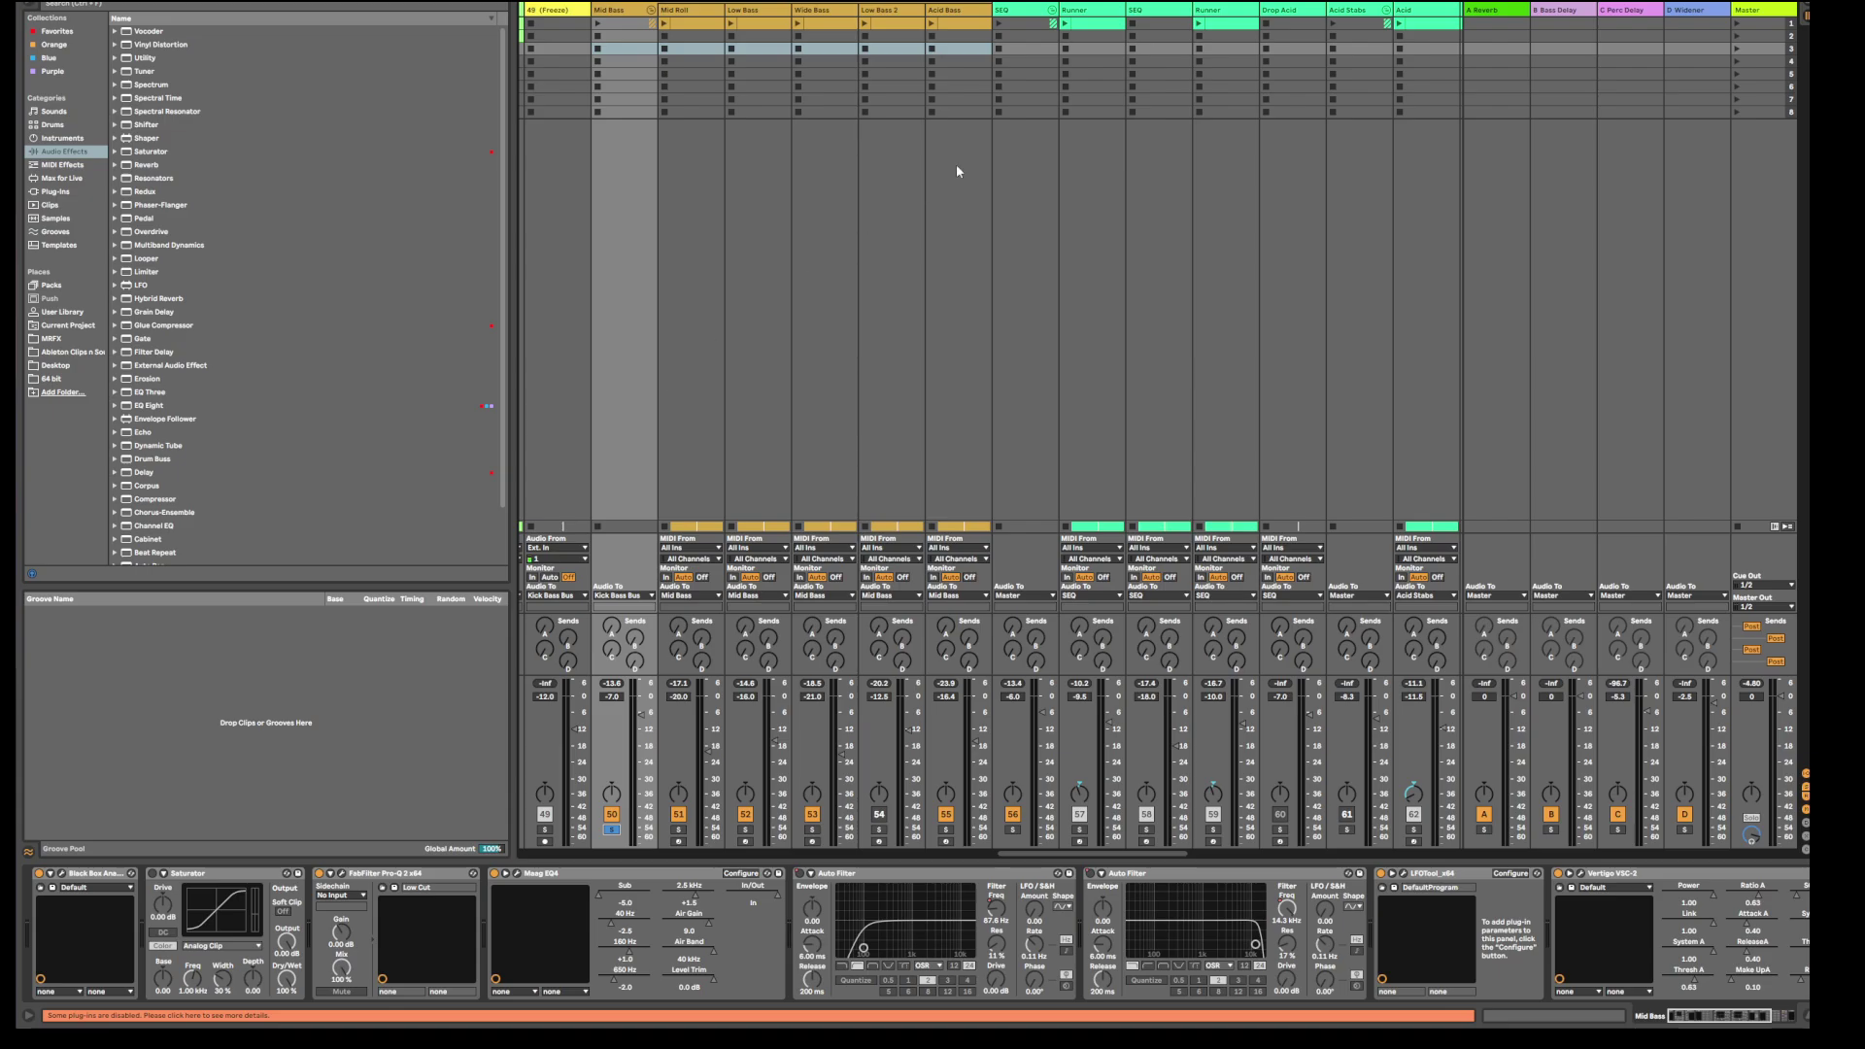
{"action": "left_click", "coordinate": [1016, 13]}
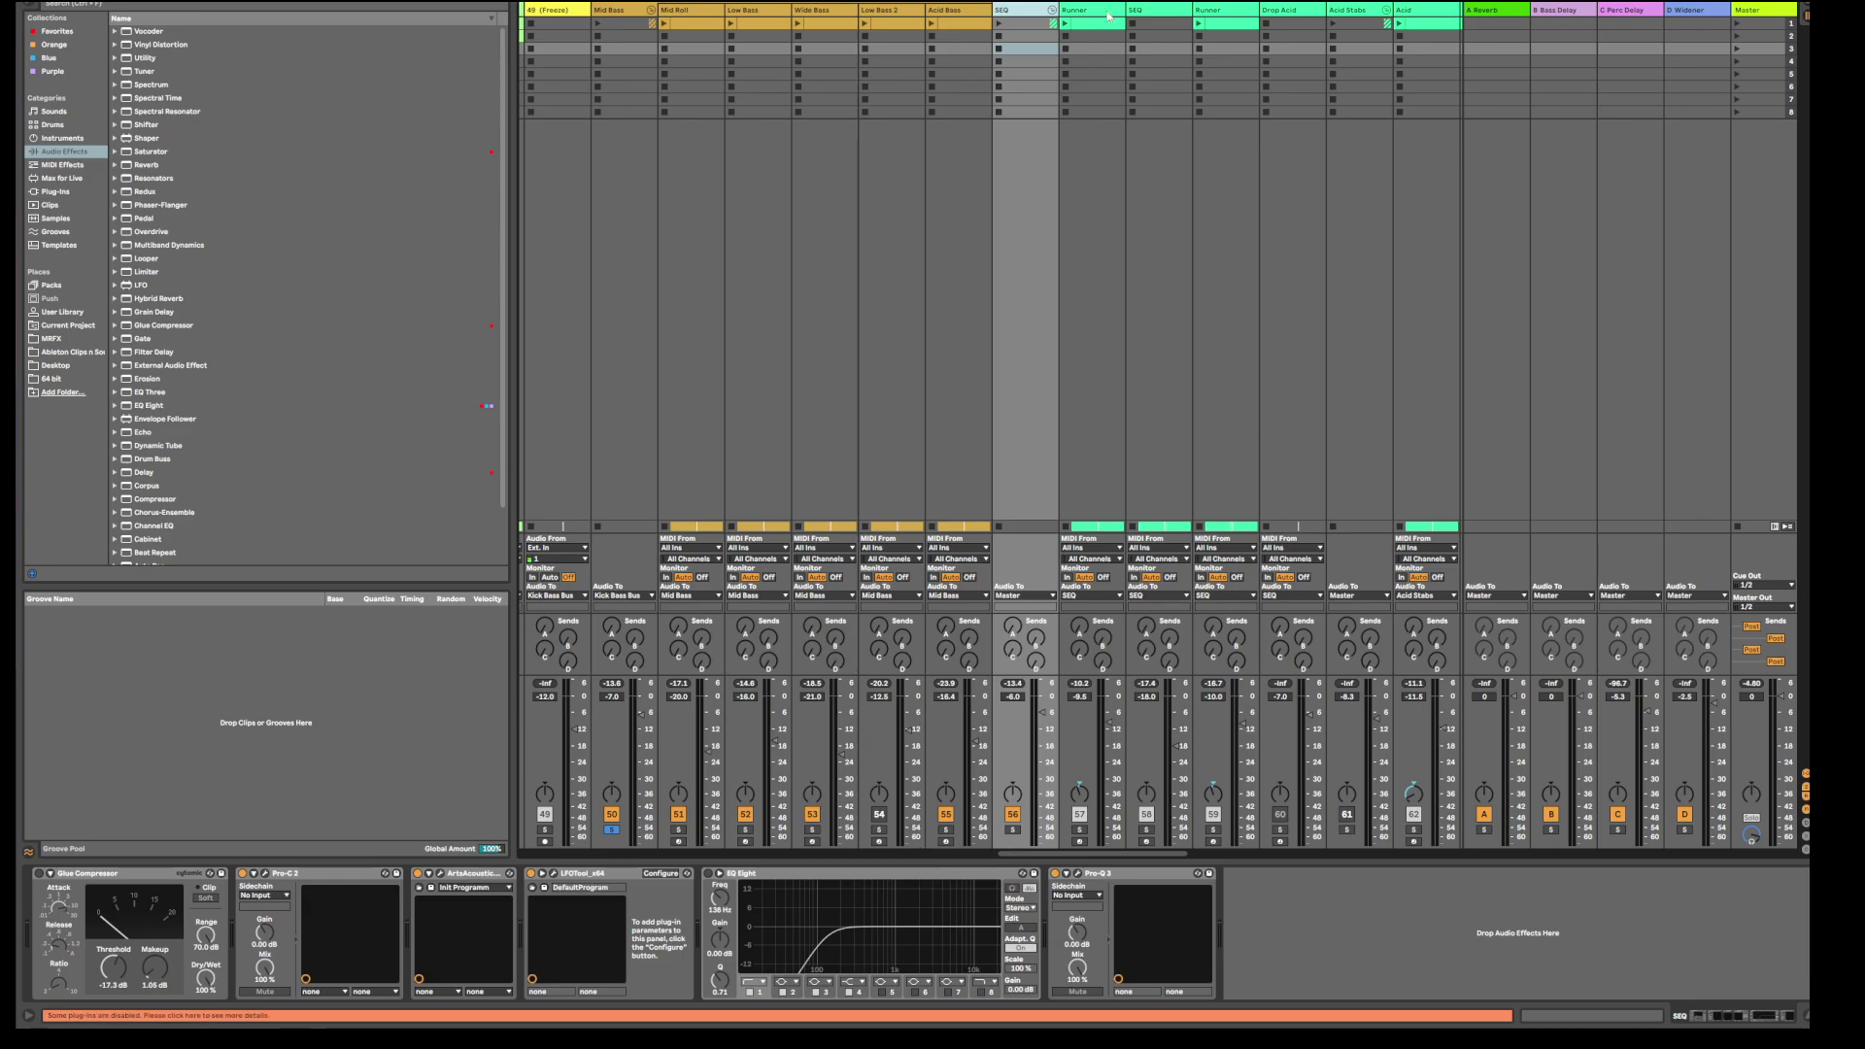
Step: Back in the Arrangement View, solo the SEQ track inside the SEQ group, and move the solo to the upper Runner track with bars 41 to 49 selected
{"action": "key", "text": "Tab"}
{"action": "left_click", "coordinate": [1709, 617]}
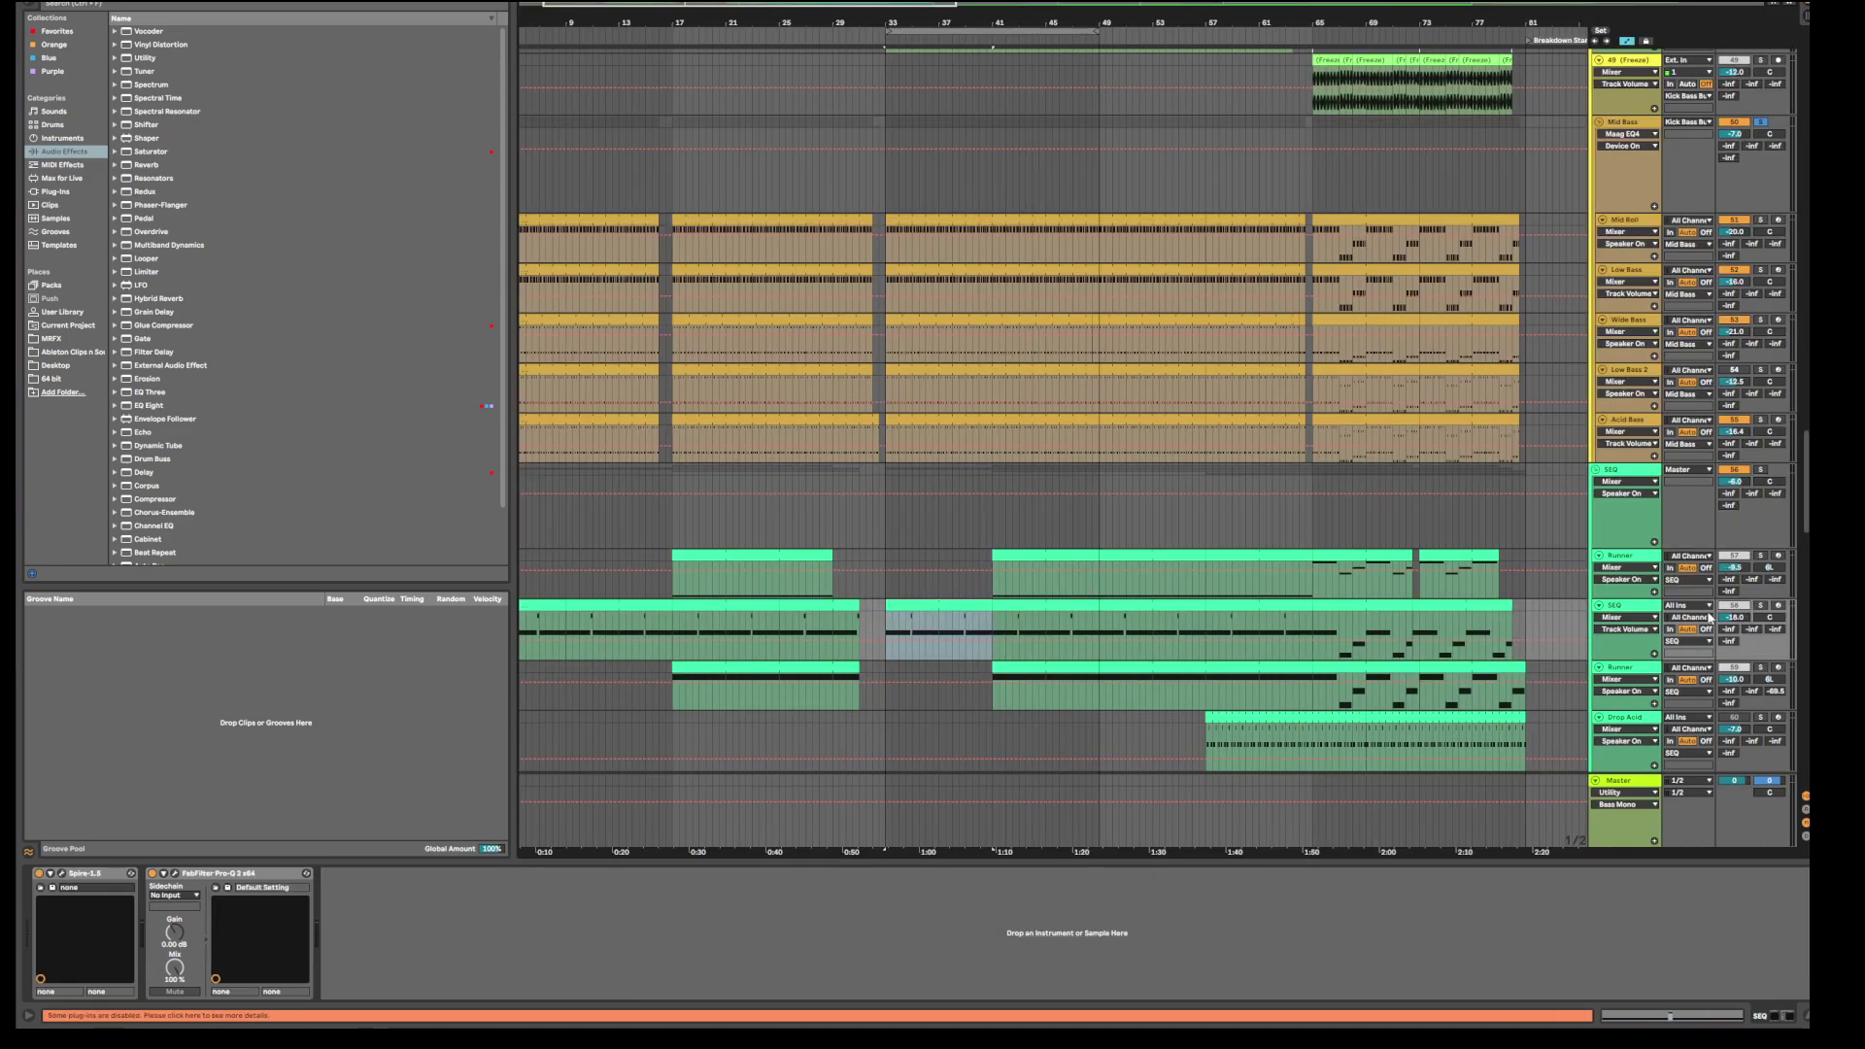
{"action": "left_click", "coordinate": [1759, 605]}
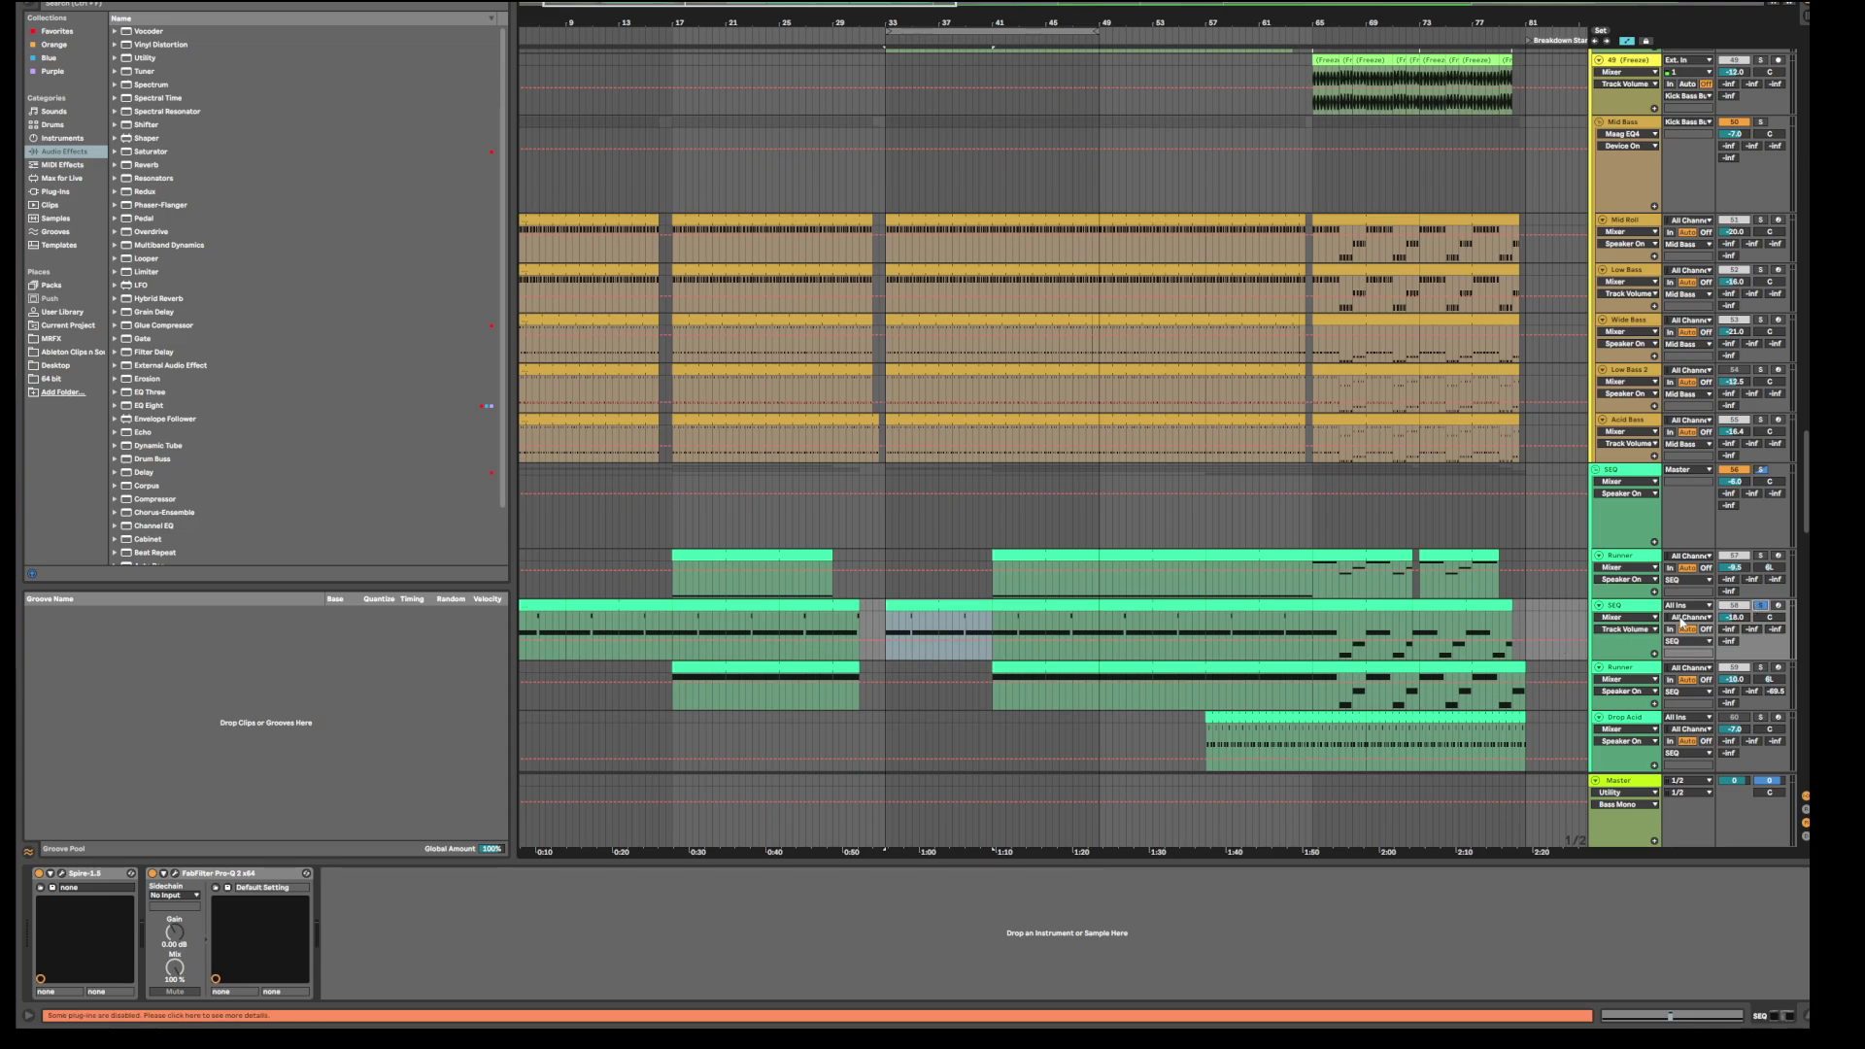
{"action": "left_click", "coordinate": [1006, 552]}
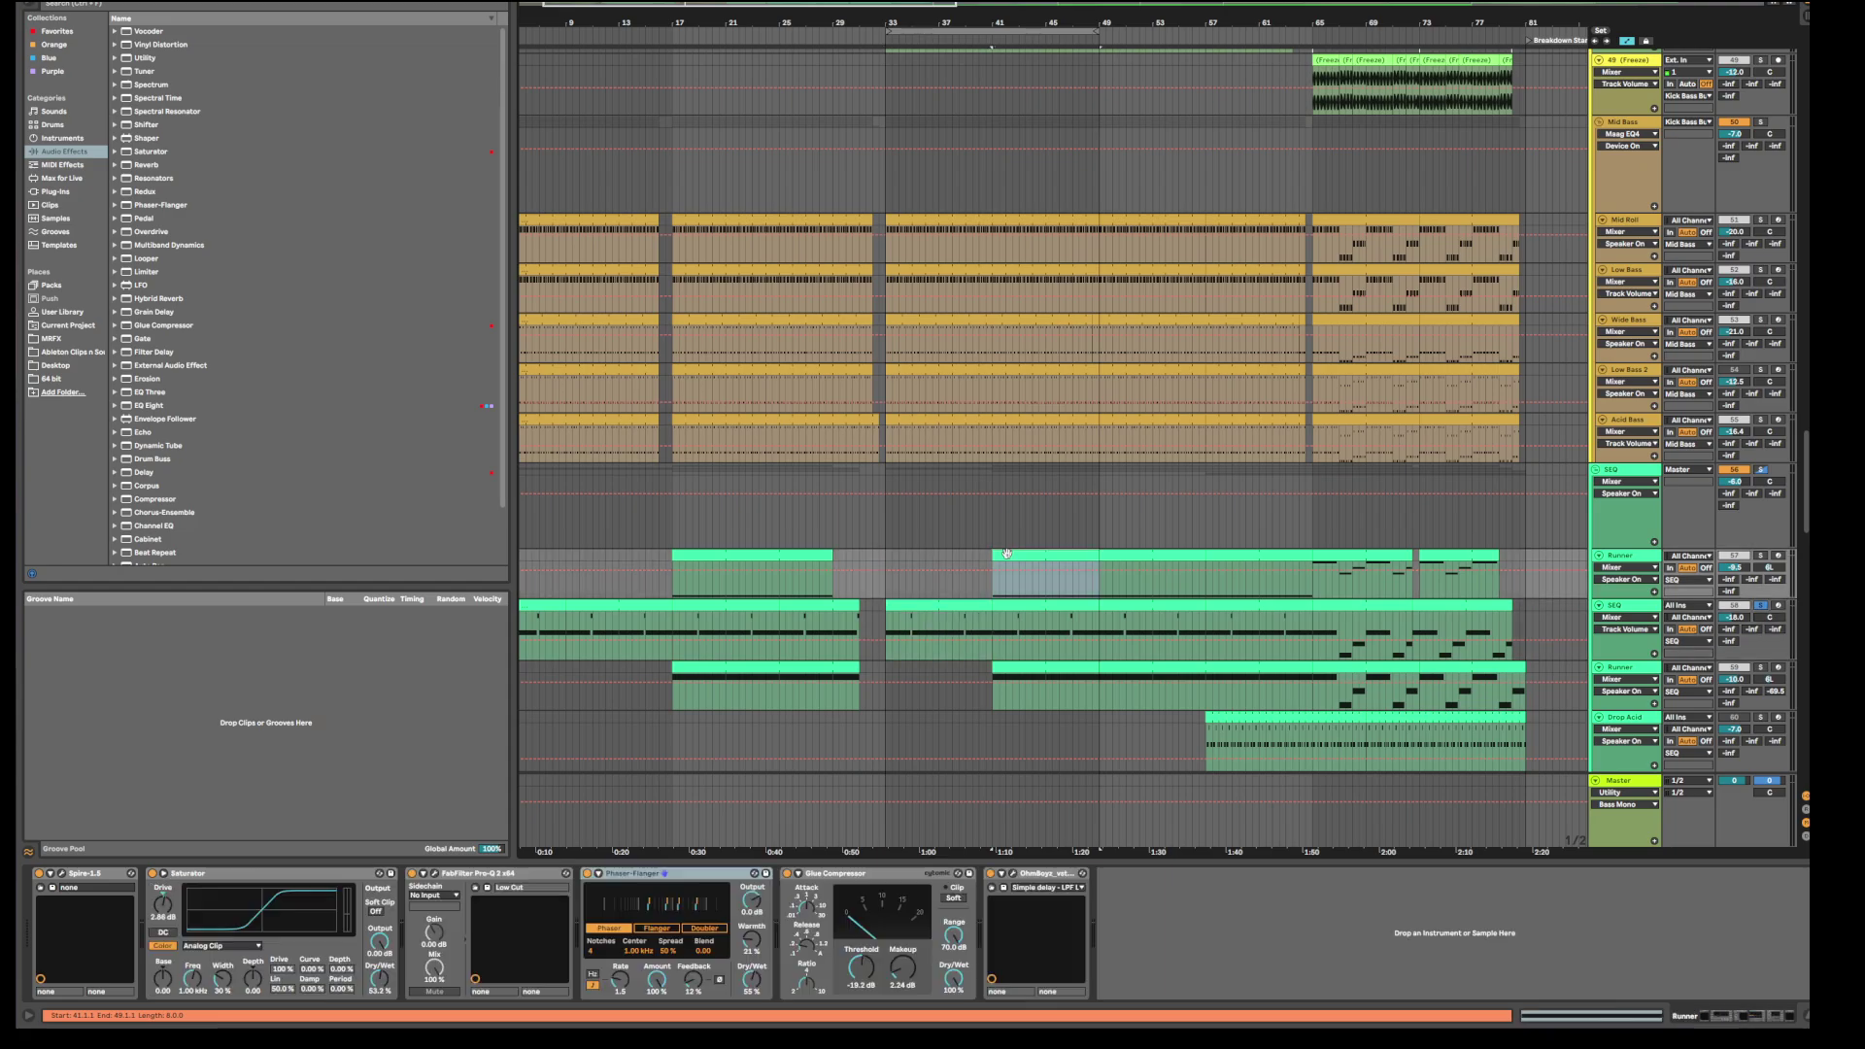
{"action": "left_click", "coordinate": [1761, 556]}
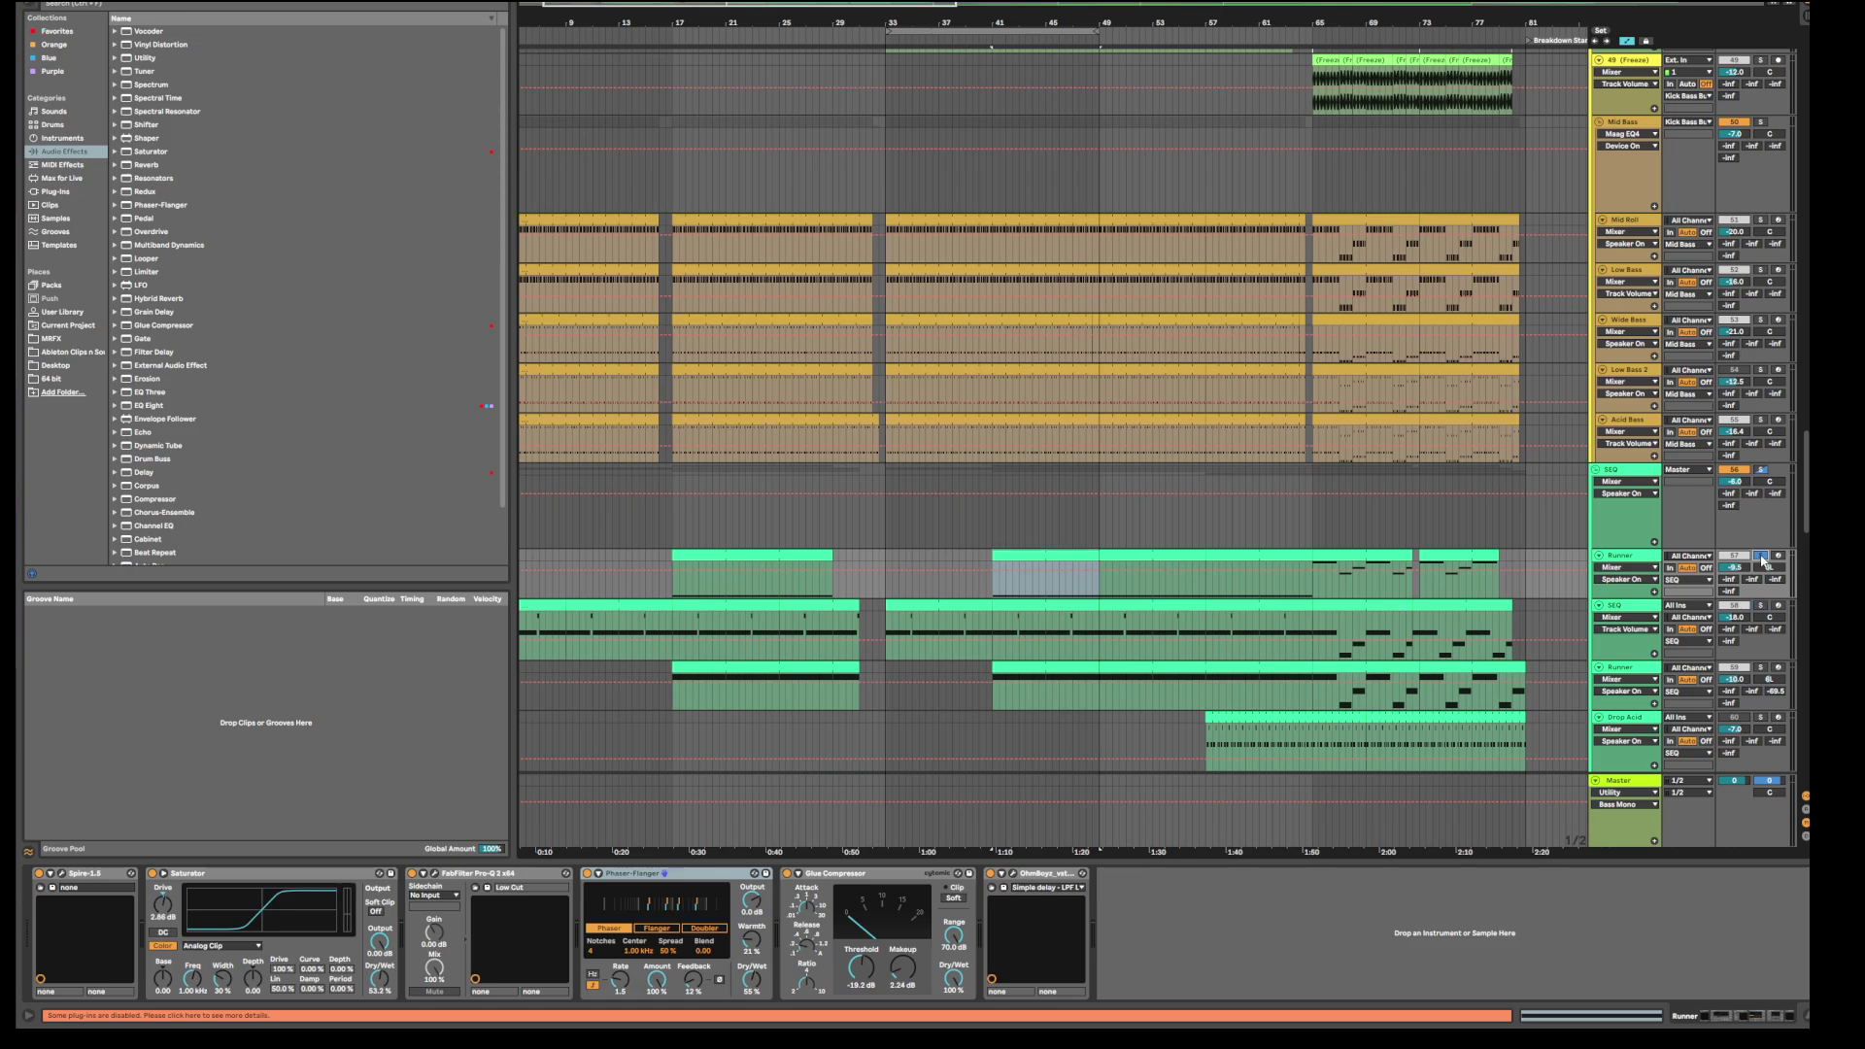